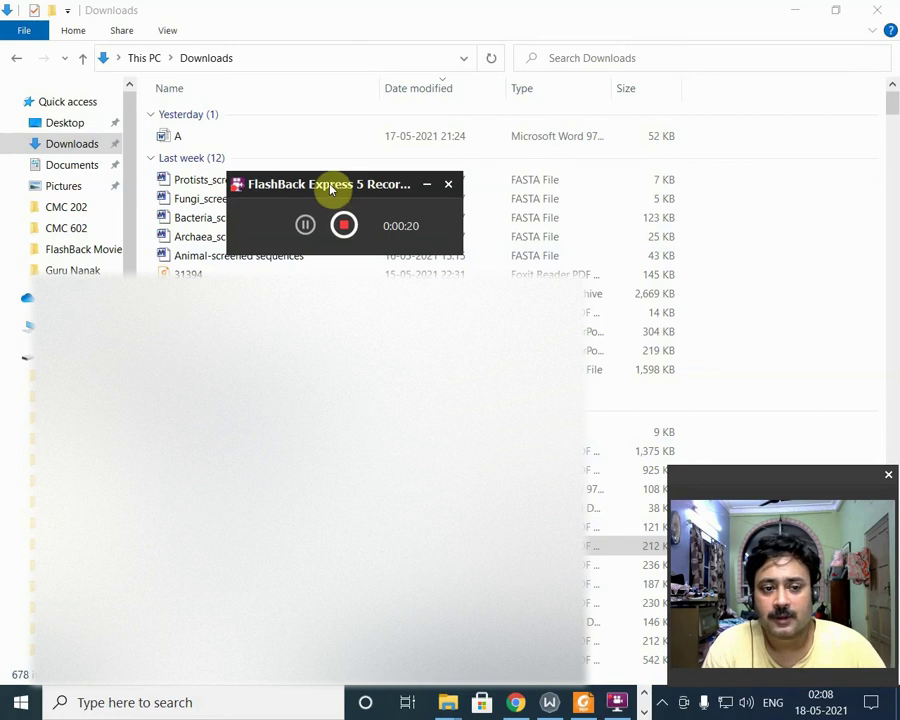
pyautogui.moveTo(330, 190); pyautogui.dragTo(330, 330)
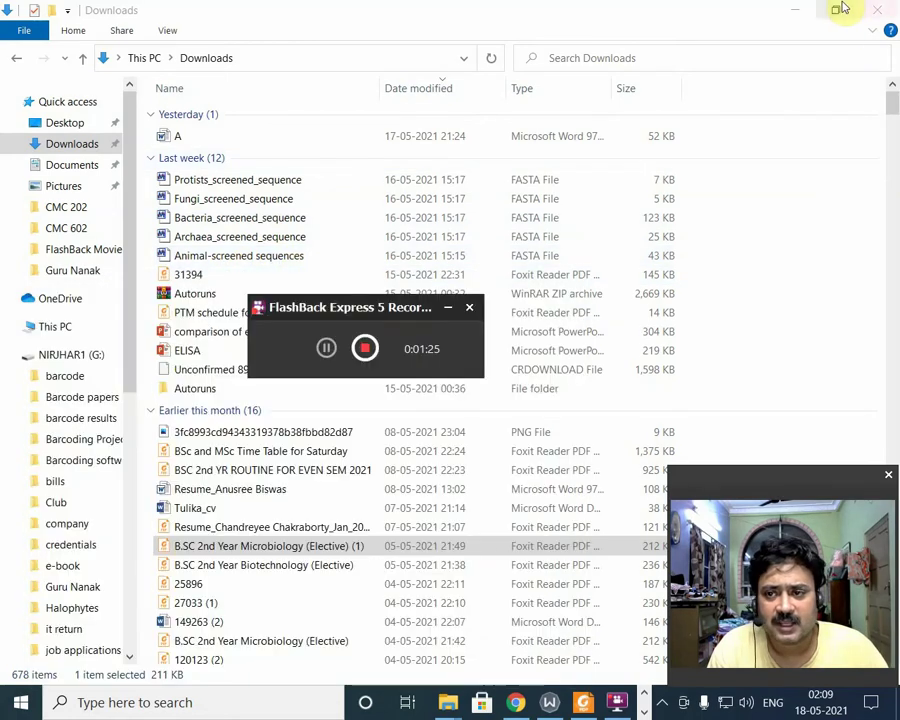
pyautogui.click(801, 10)
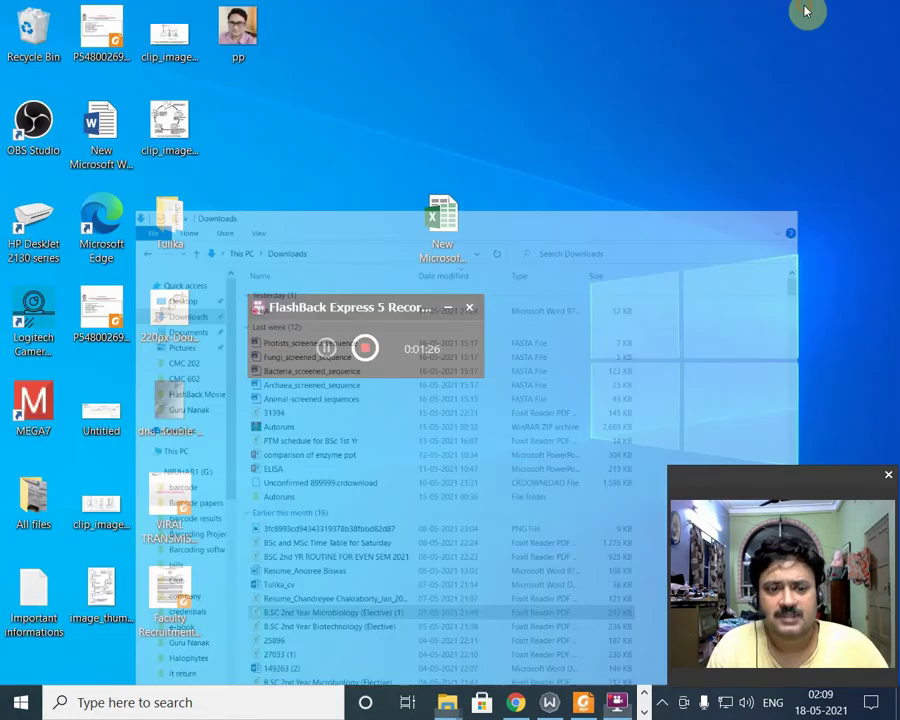
pyautogui.click(513, 703)
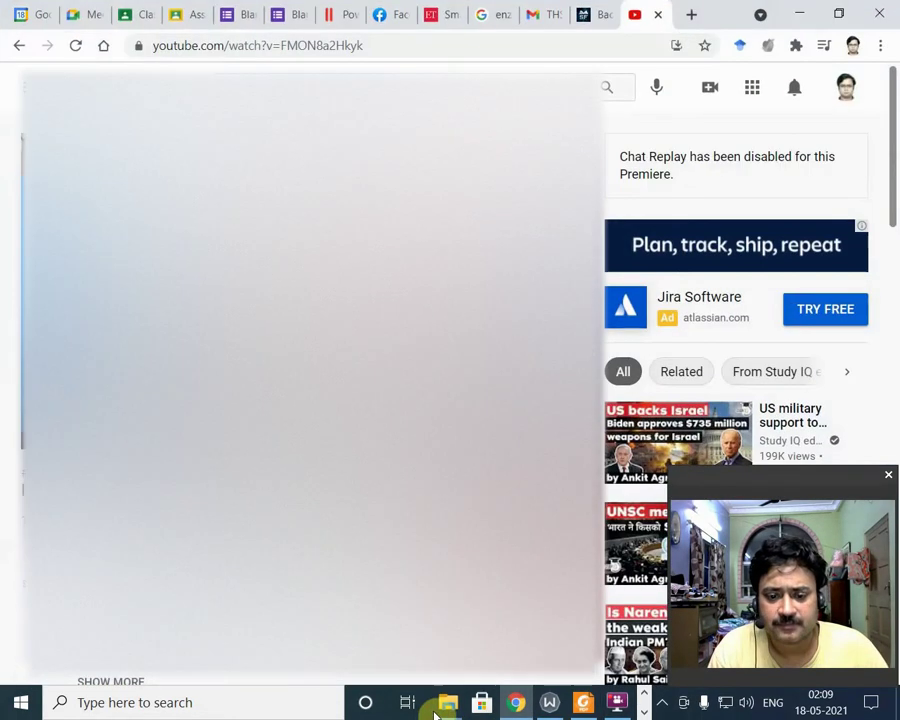
pyautogui.moveTo(437, 712)
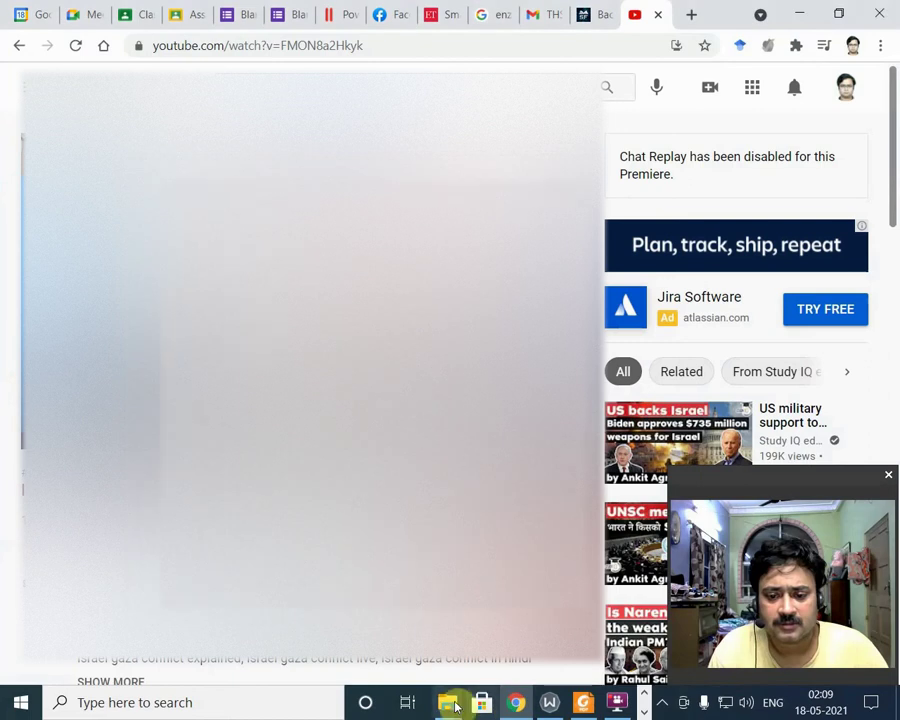
pyautogui.click(797, 10)
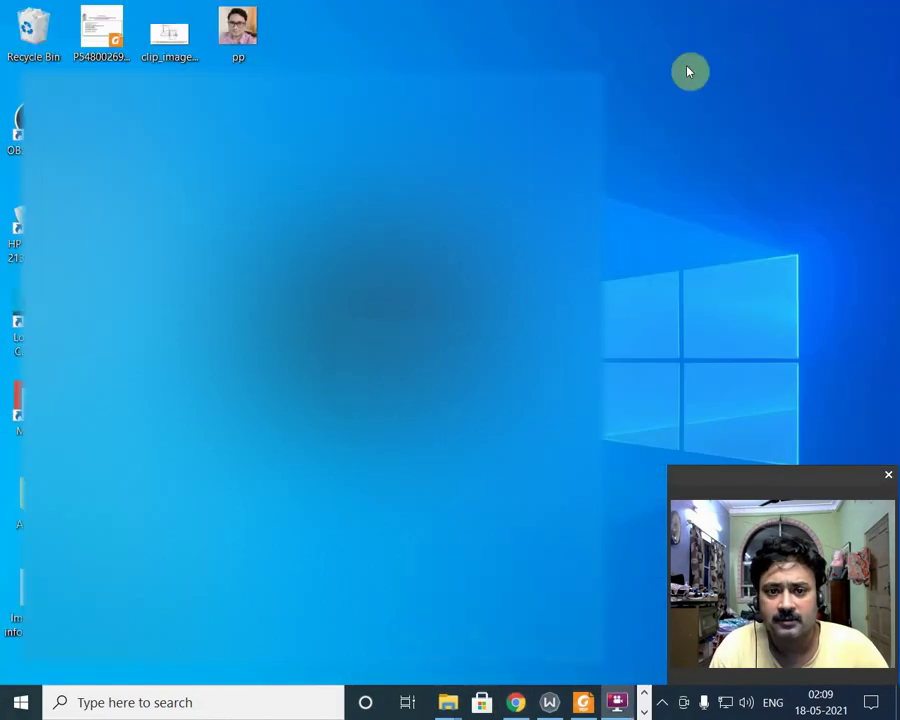
pyautogui.moveTo(445, 706)
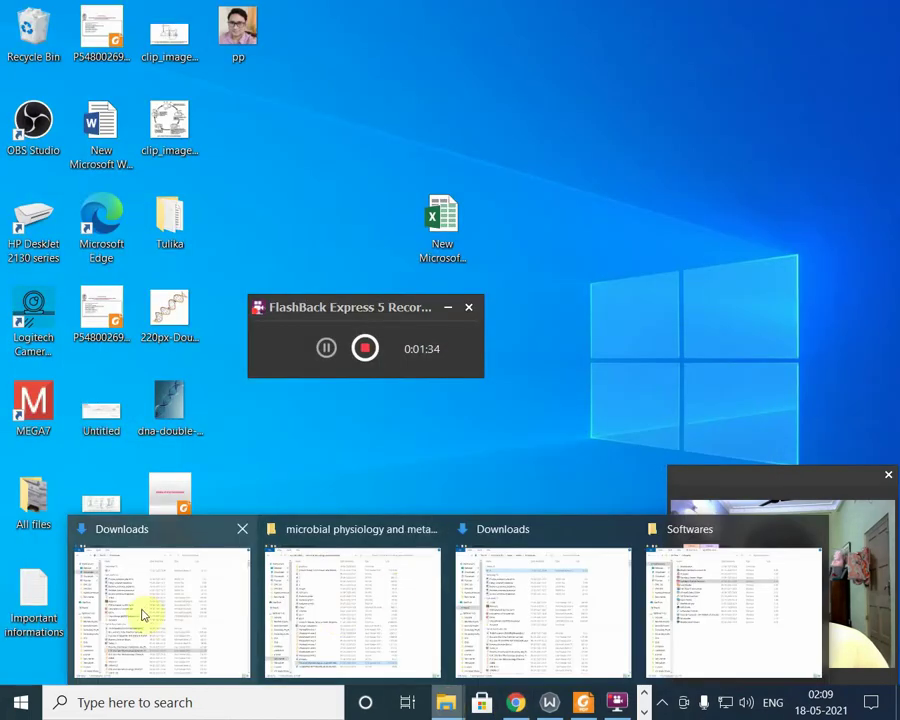
# Step: Open the Animal-screened sequences FASTA file from the Downloads folder in MEGA
pyautogui.click(181, 591)
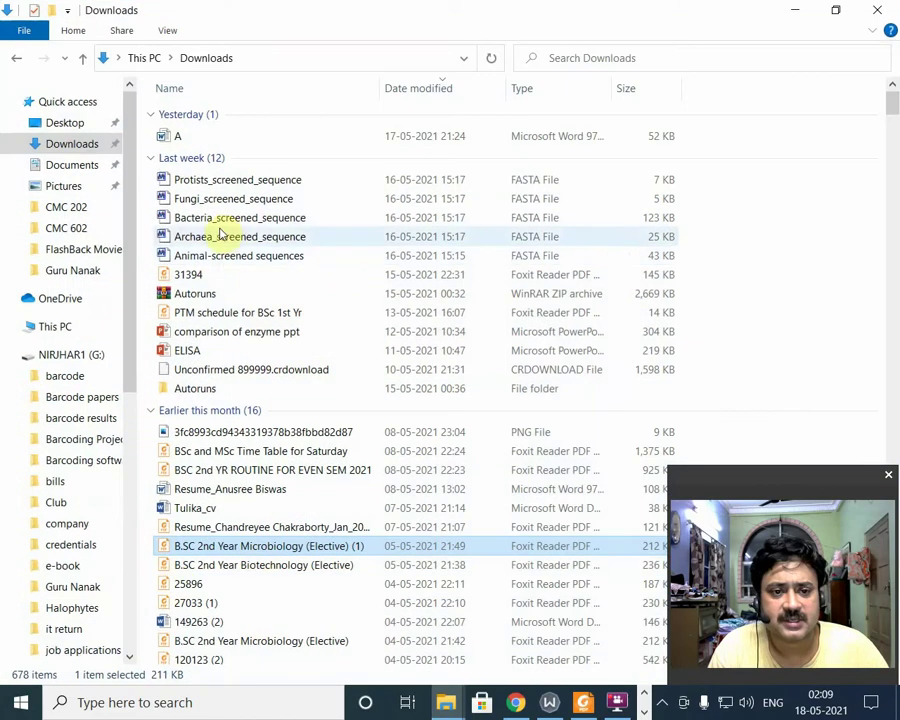
pyautogui.click(232, 256)
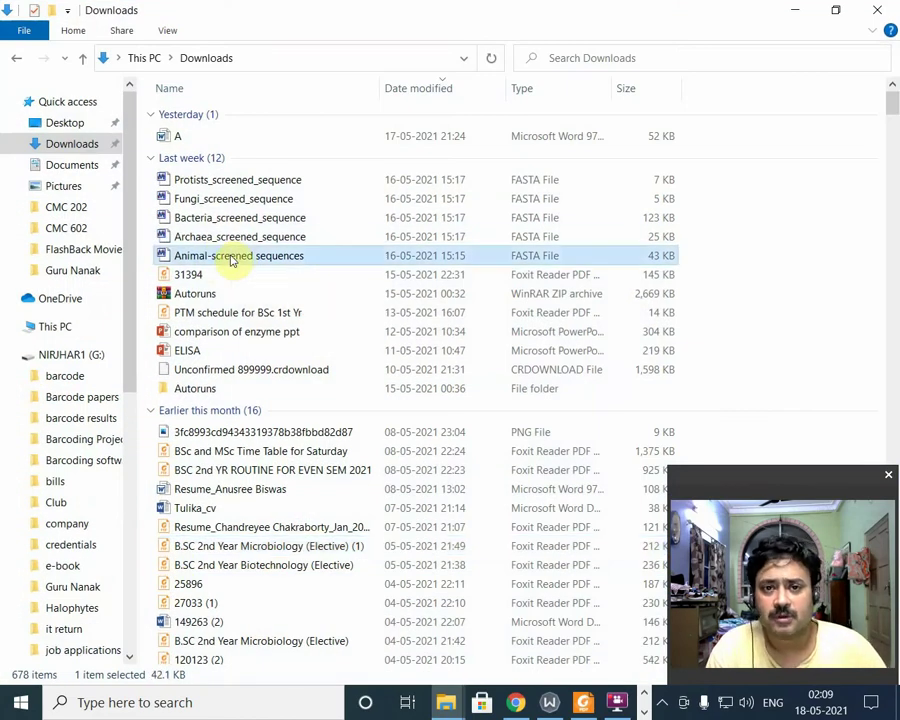
pyautogui.doubleClick(232, 257)
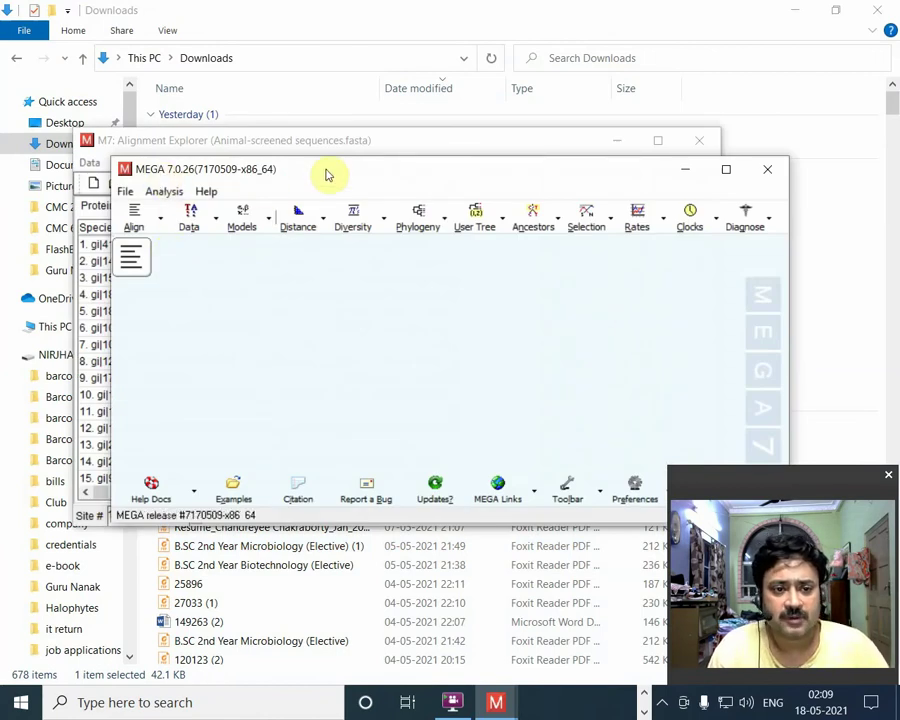
# Step: Bring the Alignment Explorer with the animal sequences in front of the main MEGA window and maximize it
pyautogui.moveTo(322, 181); pyautogui.dragTo(281, 344)
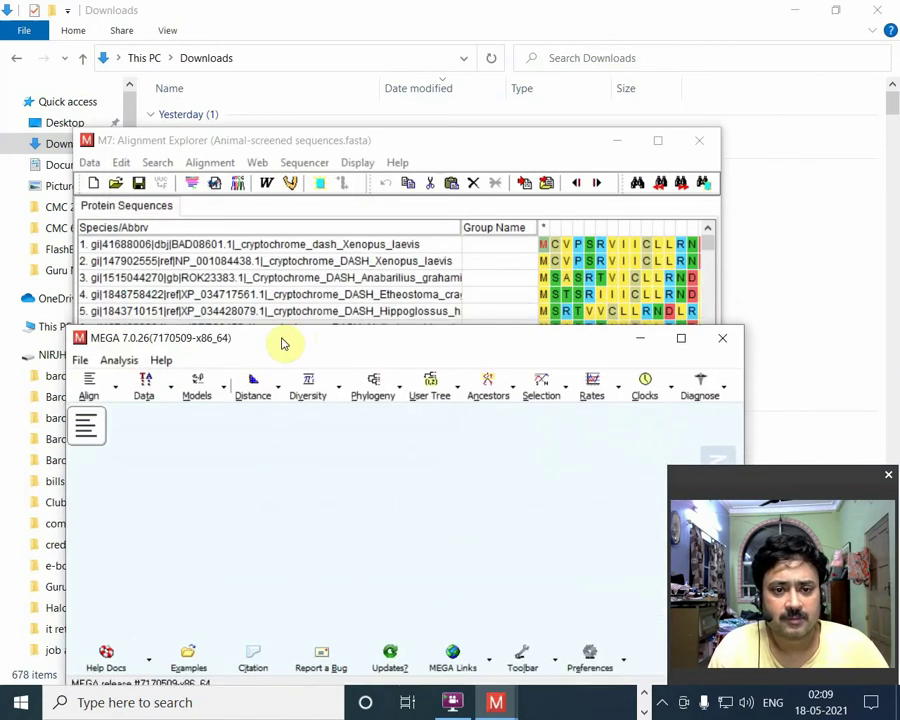
pyautogui.click(443, 148)
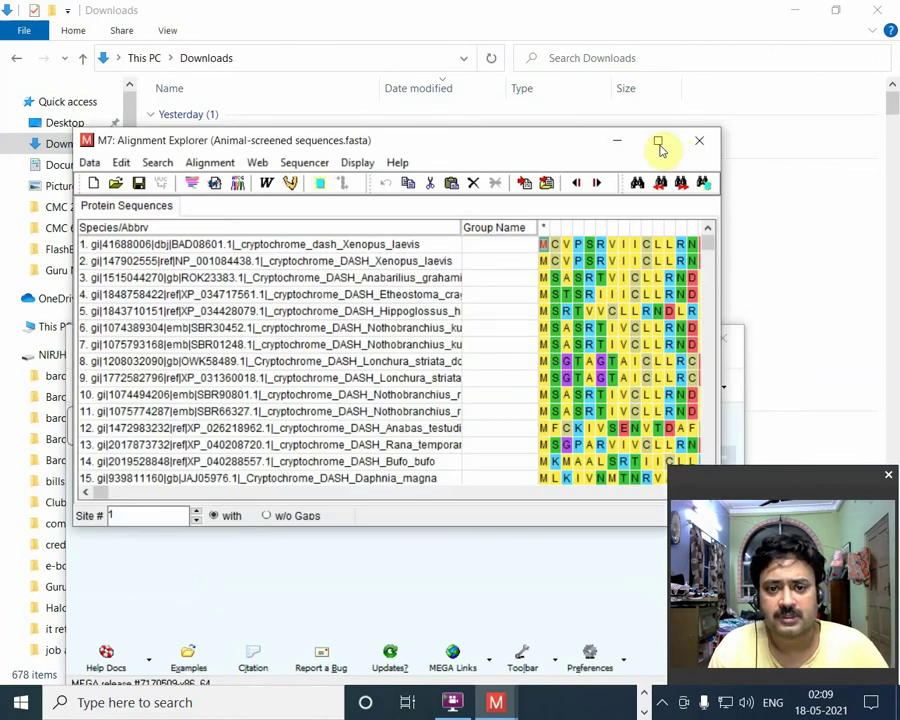
pyautogui.click(658, 143)
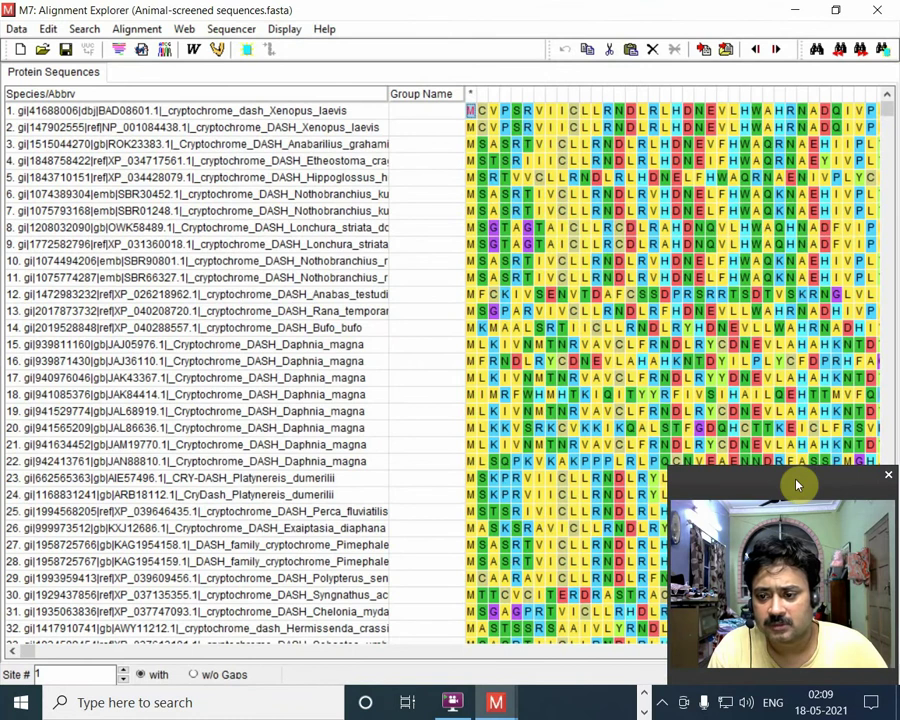
pyautogui.moveTo(792, 478); pyautogui.dragTo(757, 528)
pyautogui.moveTo(663, 538); pyautogui.dragTo(305, 562)
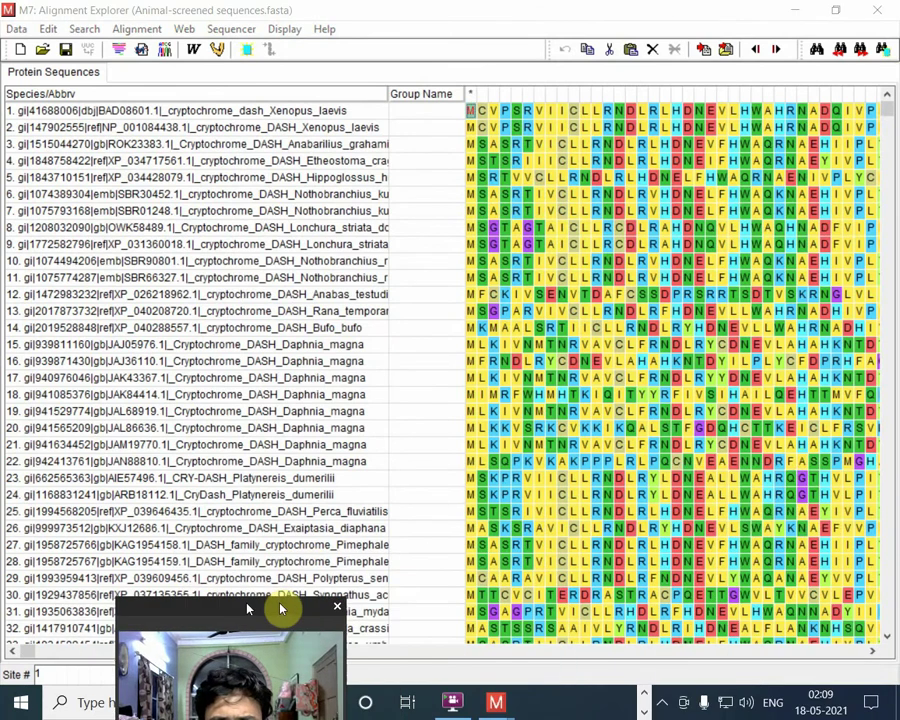
# Step: Examine the unaligned protein sequences, comparing their ends and starts across the species list
pyautogui.click(281, 528)
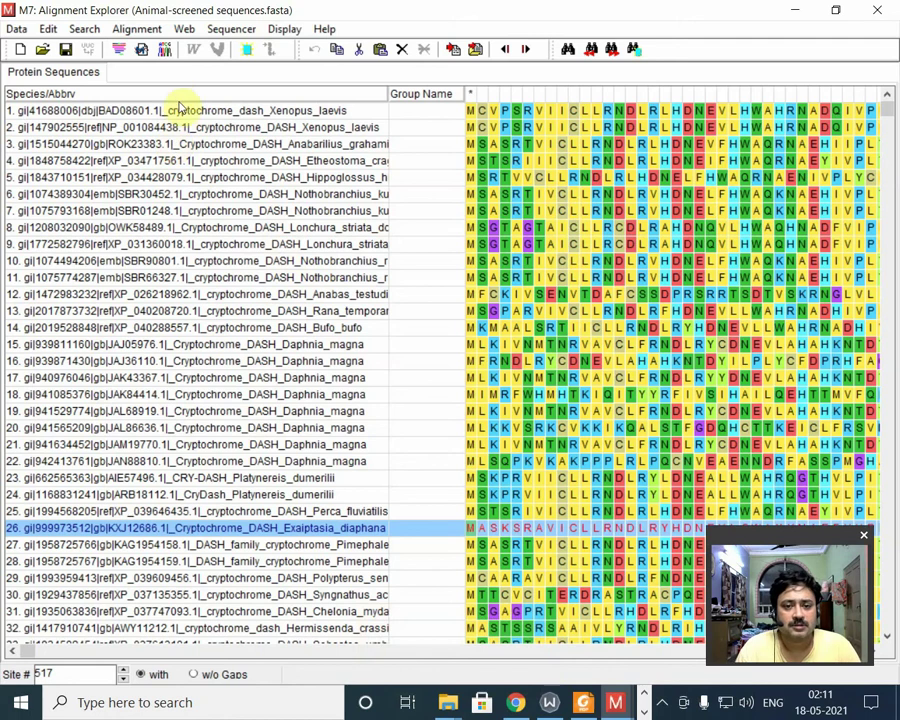
pyautogui.press('End')
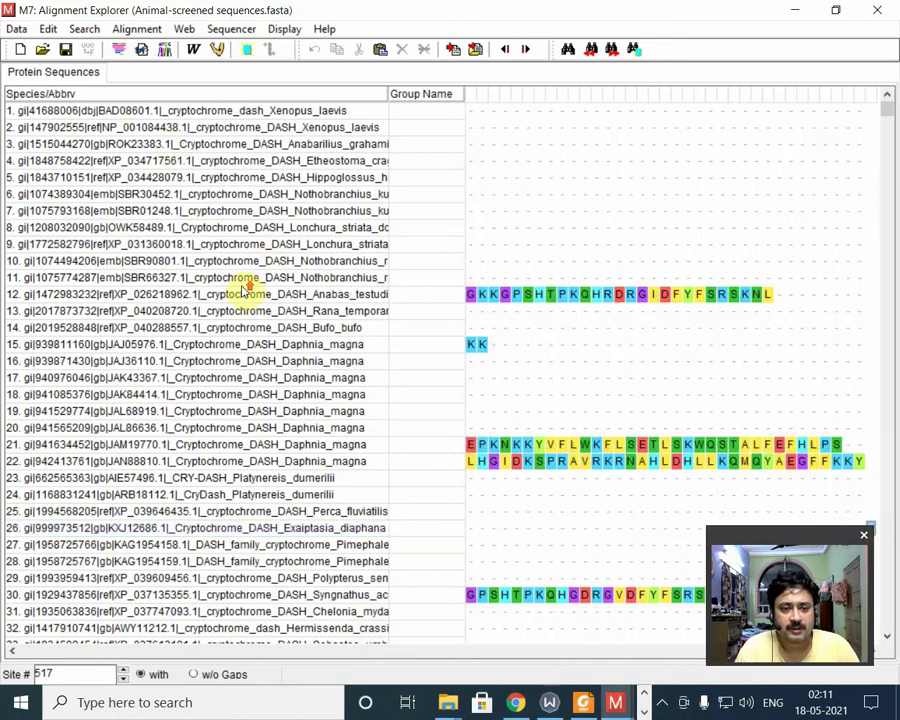
pyautogui.moveTo(887, 118); pyautogui.dragTo(893, 93)
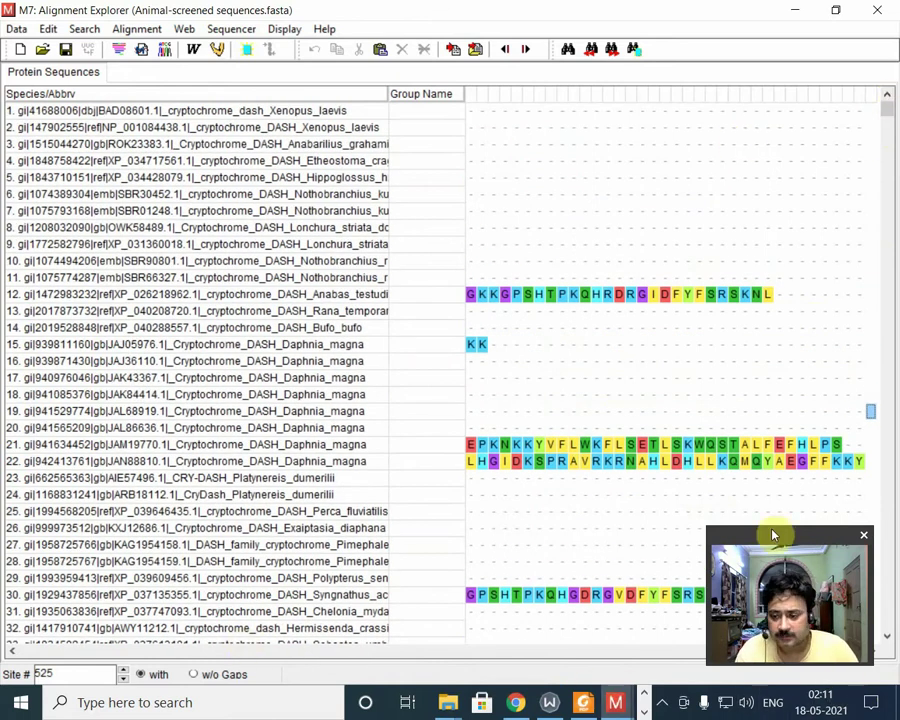
pyautogui.moveTo(773, 530); pyautogui.dragTo(76, 520)
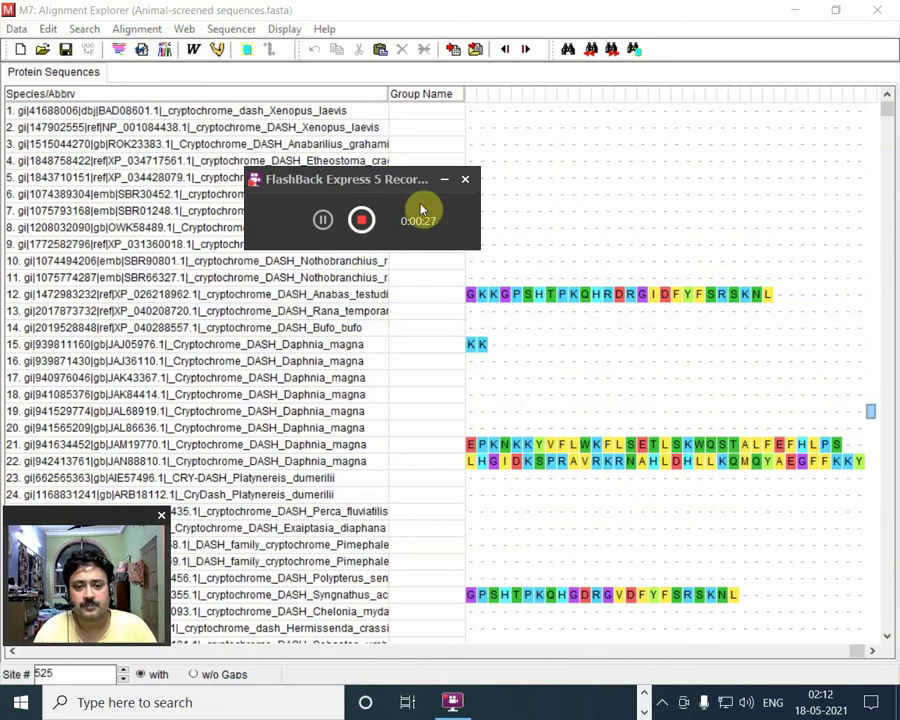
pyautogui.click(330, 327)
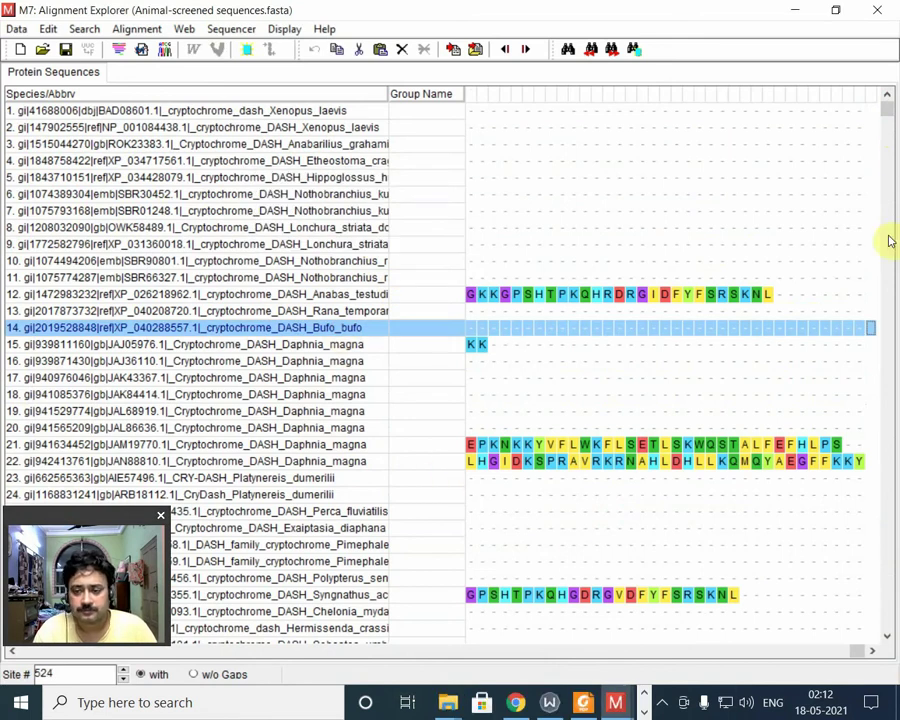
pyautogui.moveTo(893, 112); pyautogui.dragTo(886, 248)
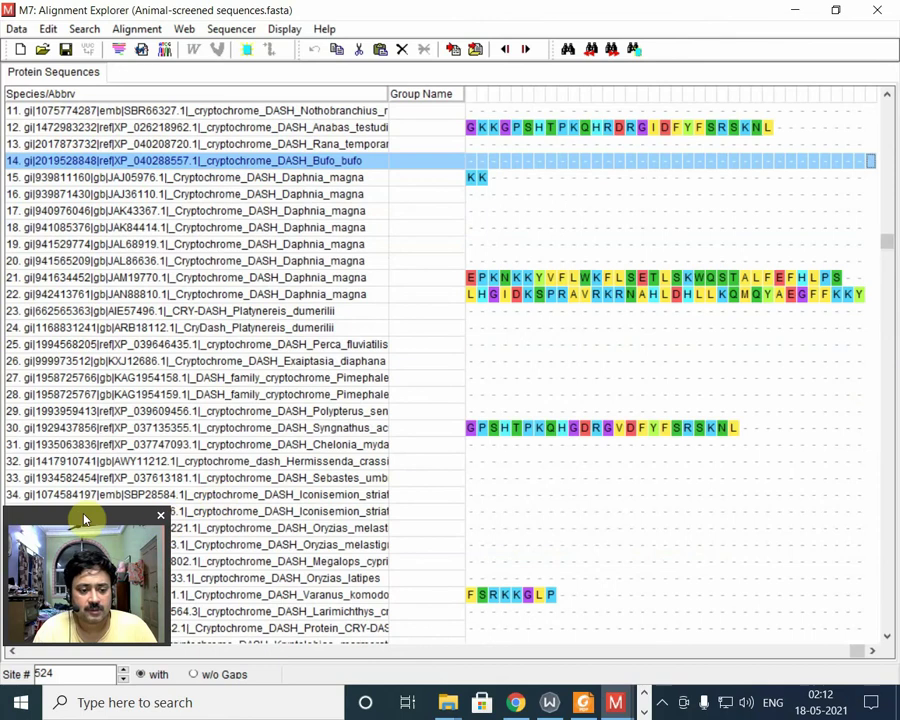
pyautogui.moveTo(83, 524)
pyautogui.mouseDown()
pyautogui.moveTo(88, 507)
pyautogui.moveTo(88, 520)
pyautogui.mouseUp()
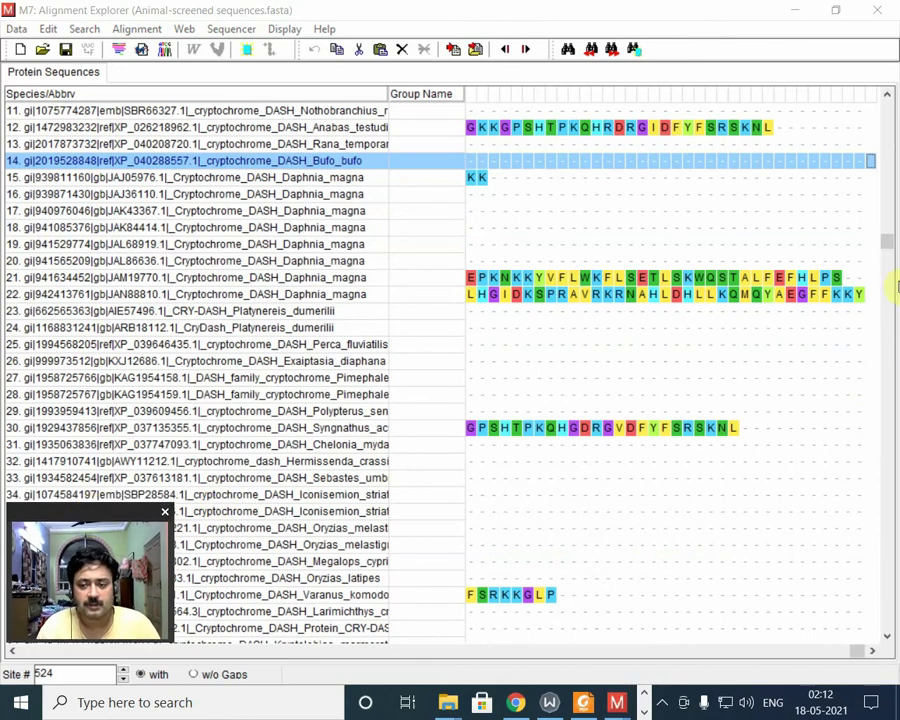
pyautogui.moveTo(891, 245); pyautogui.dragTo(886, 382)
pyautogui.moveTo(862, 651); pyautogui.dragTo(3, 645)
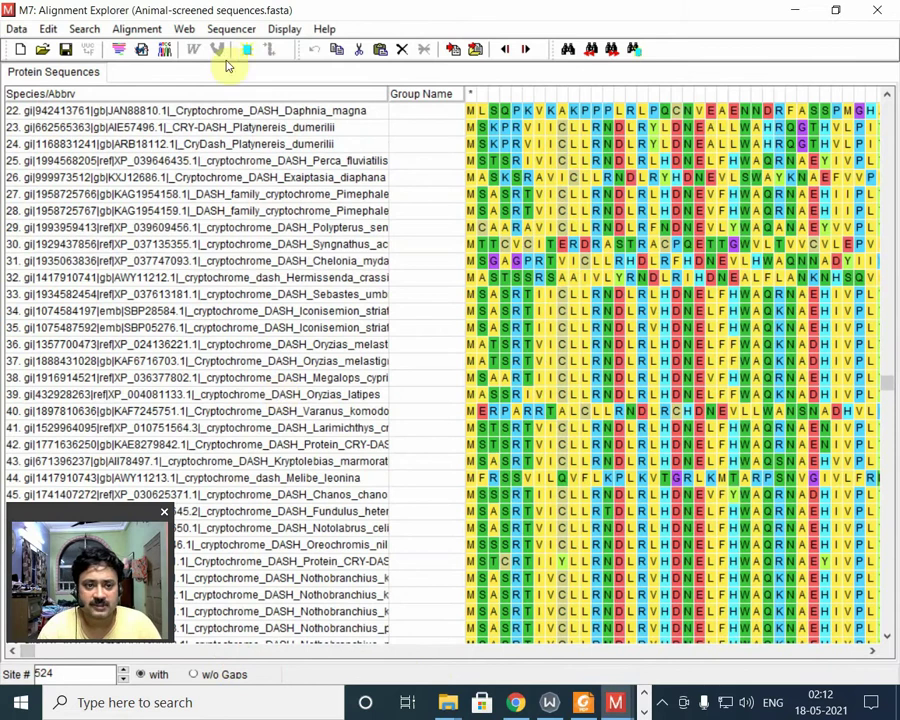
# Step: Select all the protein sequences in the Alignment Explorer
pyautogui.click(130, 29)
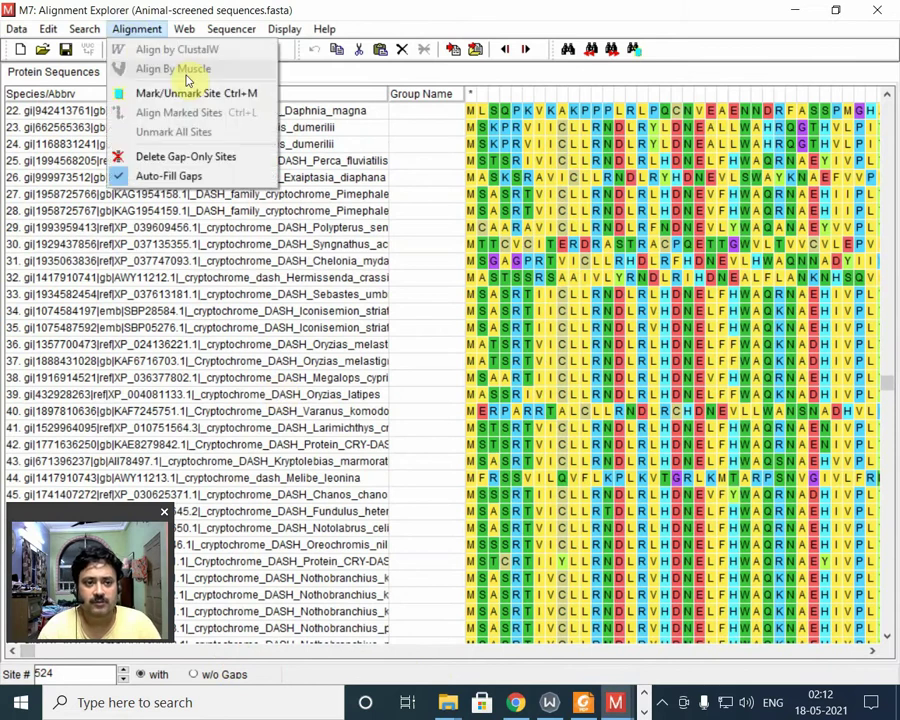
pyautogui.click(358, 180)
pyautogui.moveTo(386, 188); pyautogui.dragTo(380, 182)
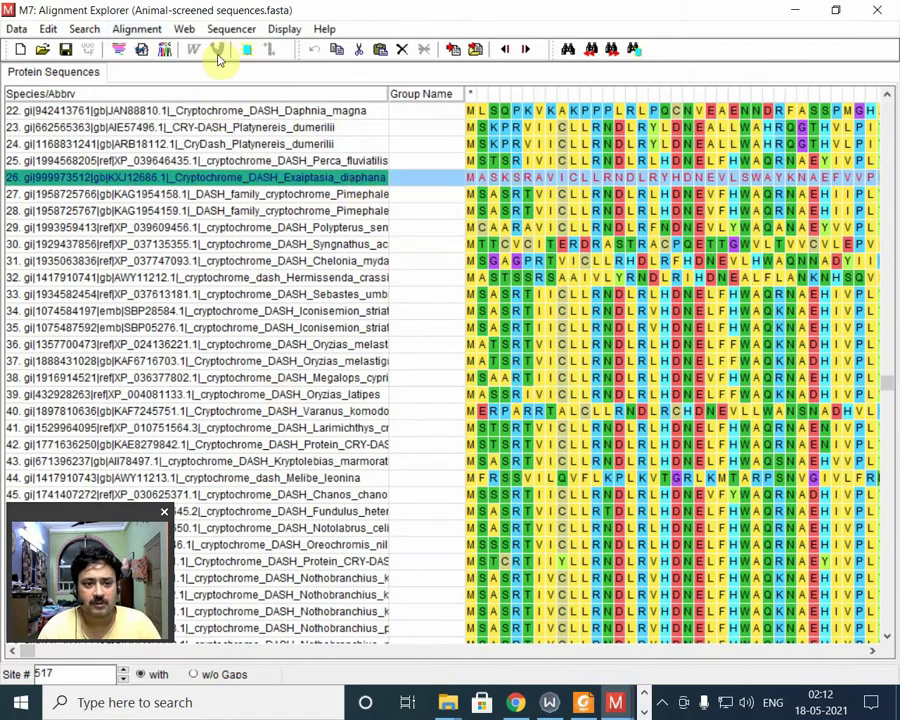
pyautogui.click(117, 112)
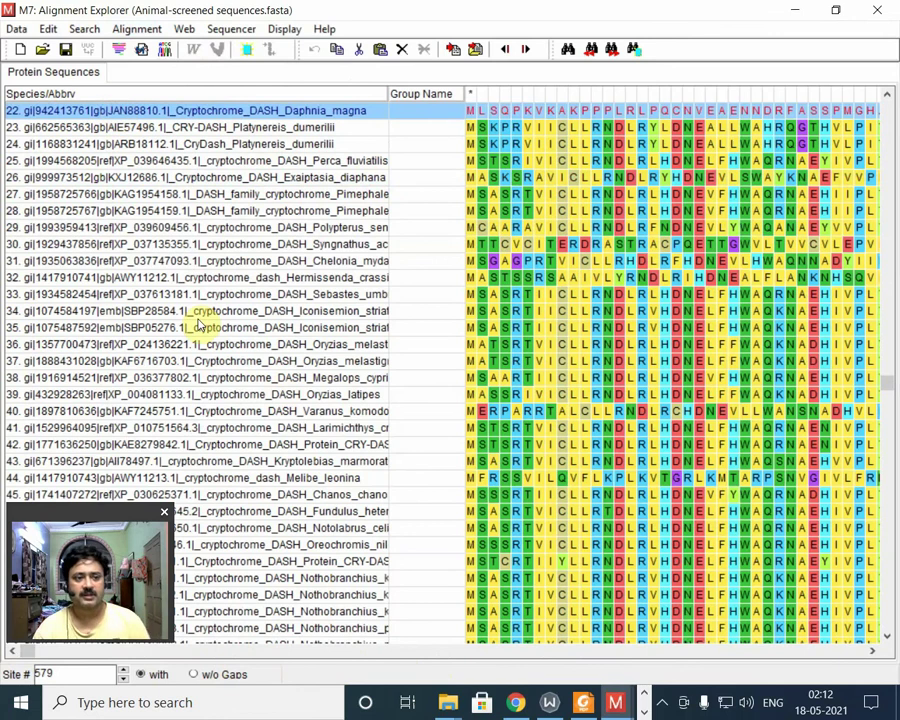
pyautogui.hotkey('ctrl', 'a')
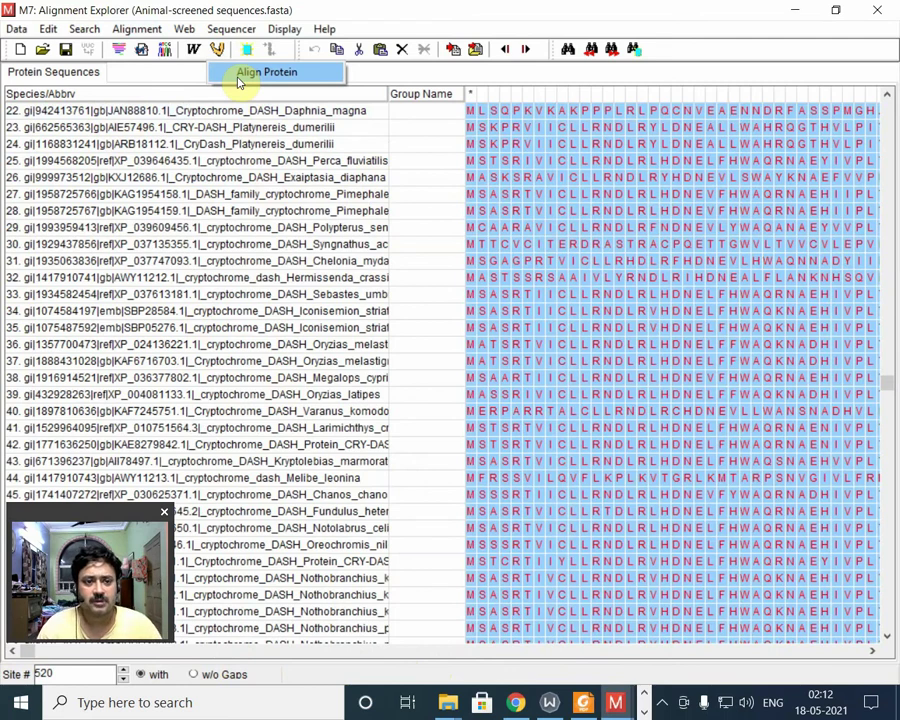
# Step: Review the ClustalW protein alignment parameters and close them without running the alignment
pyautogui.click(192, 50)
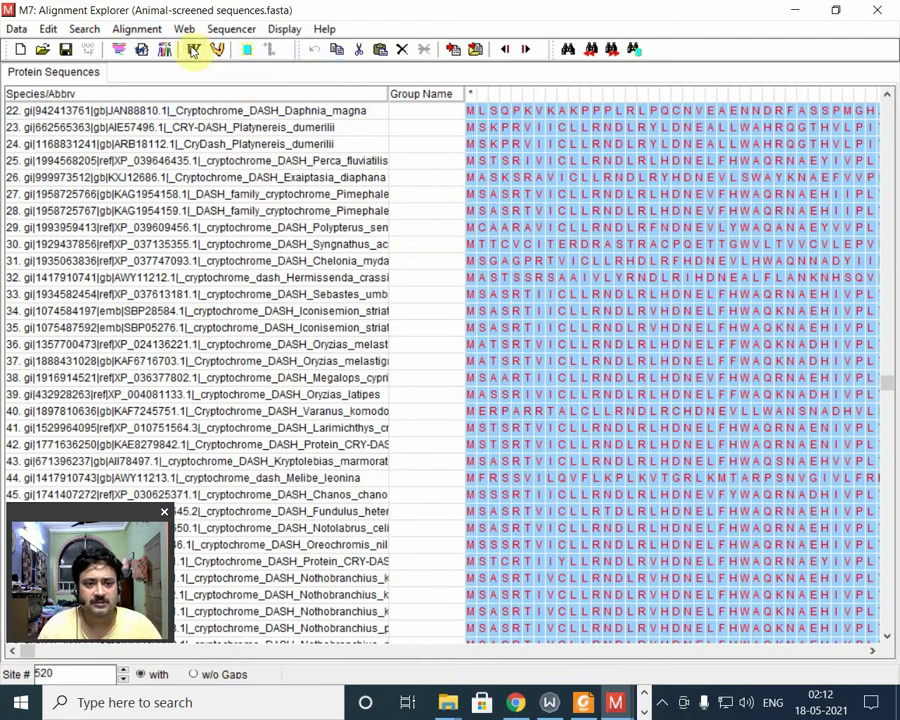
pyautogui.click(195, 50)
pyautogui.click(192, 50)
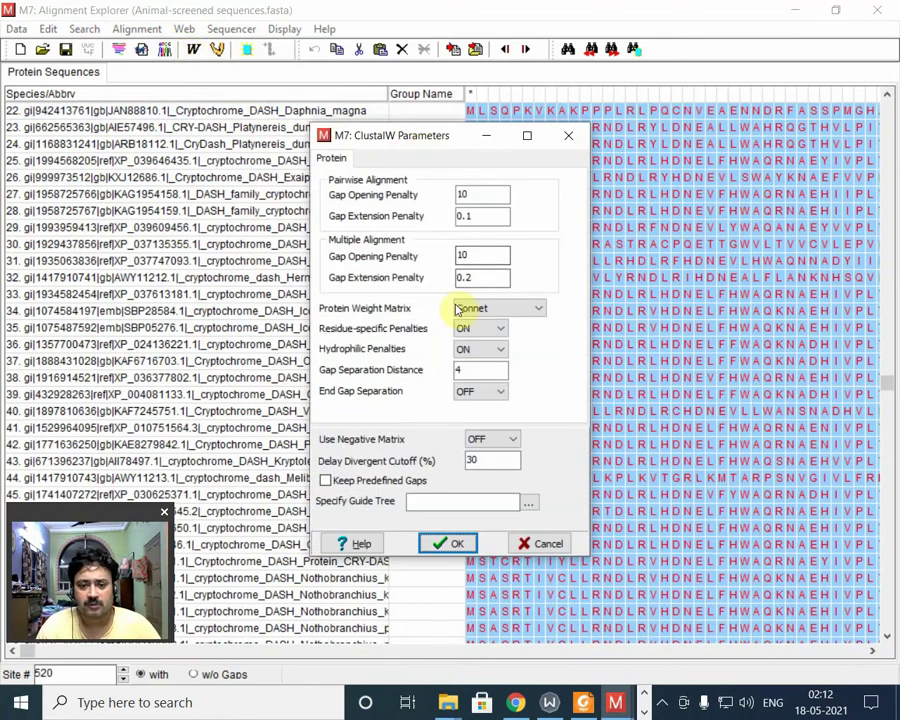
pyautogui.click(568, 135)
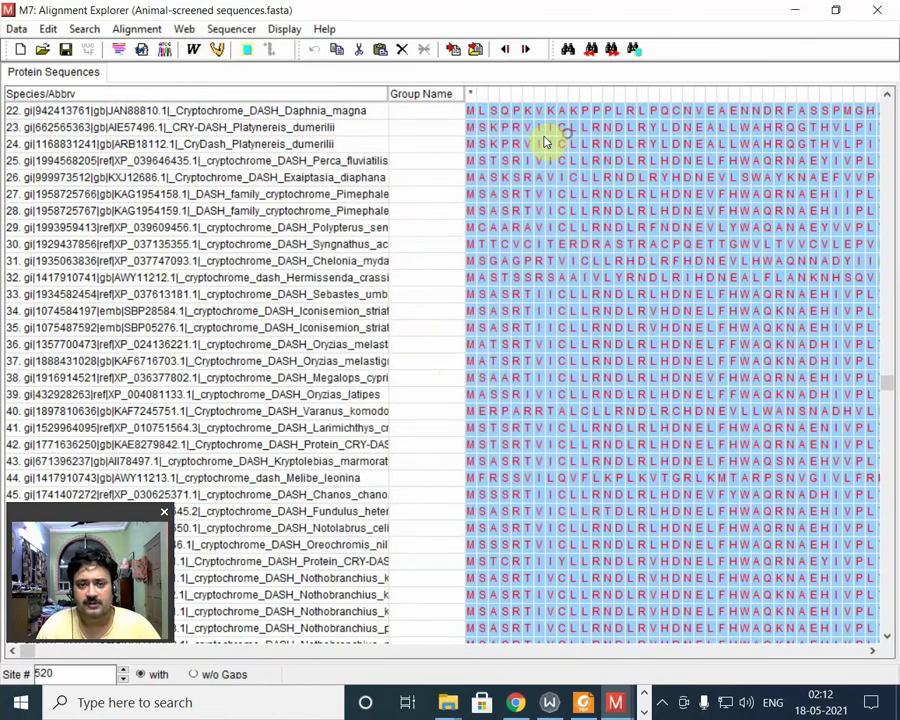
# Step: Align the selected protein sequences with MUSCLE, keeping gap open -2.9, gap extend 0, 8 maximum iterations and UPGMB clustering
pyautogui.click(217, 50)
pyautogui.click(266, 72)
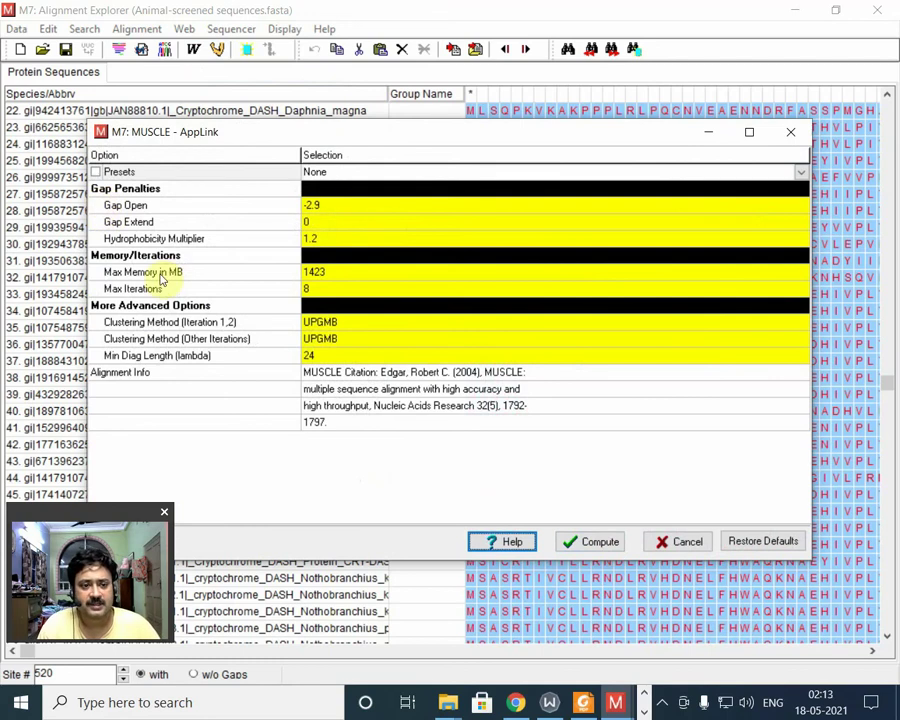
pyautogui.moveTo(197, 273)
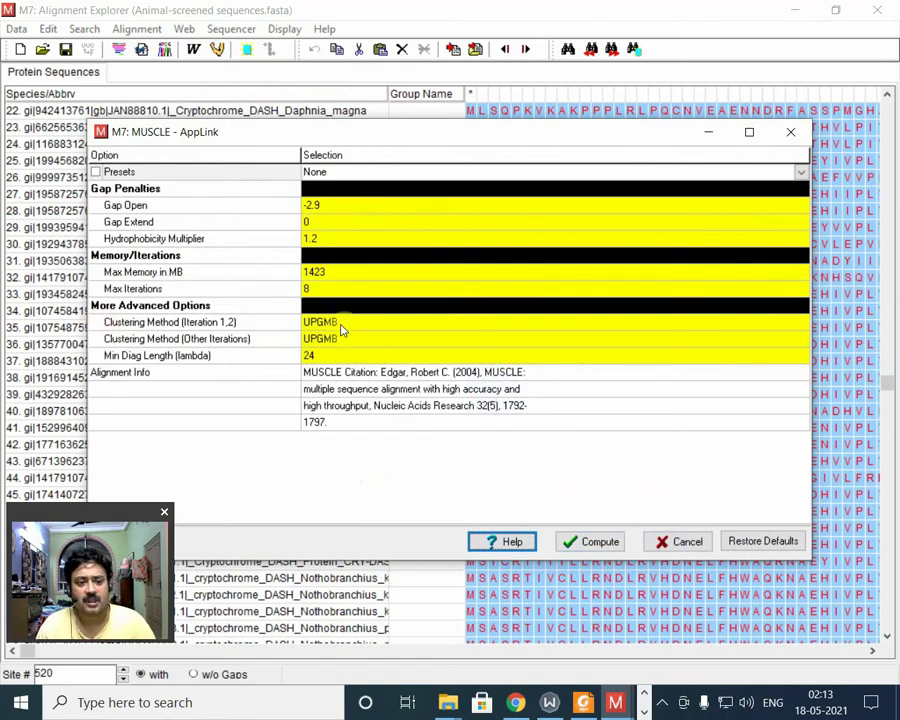
pyautogui.moveTo(341, 330)
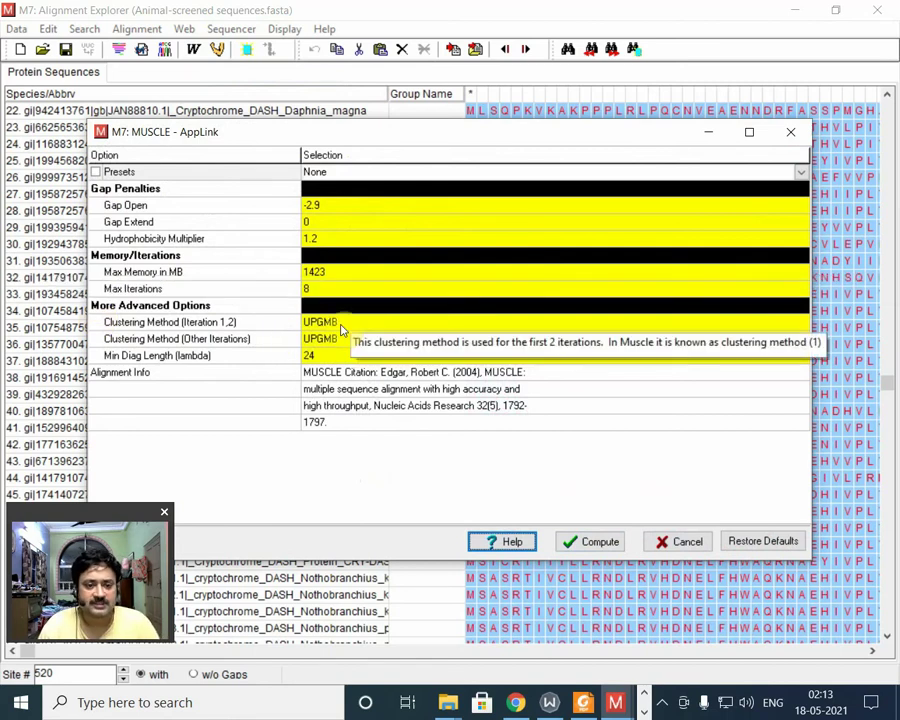
pyautogui.click(341, 325)
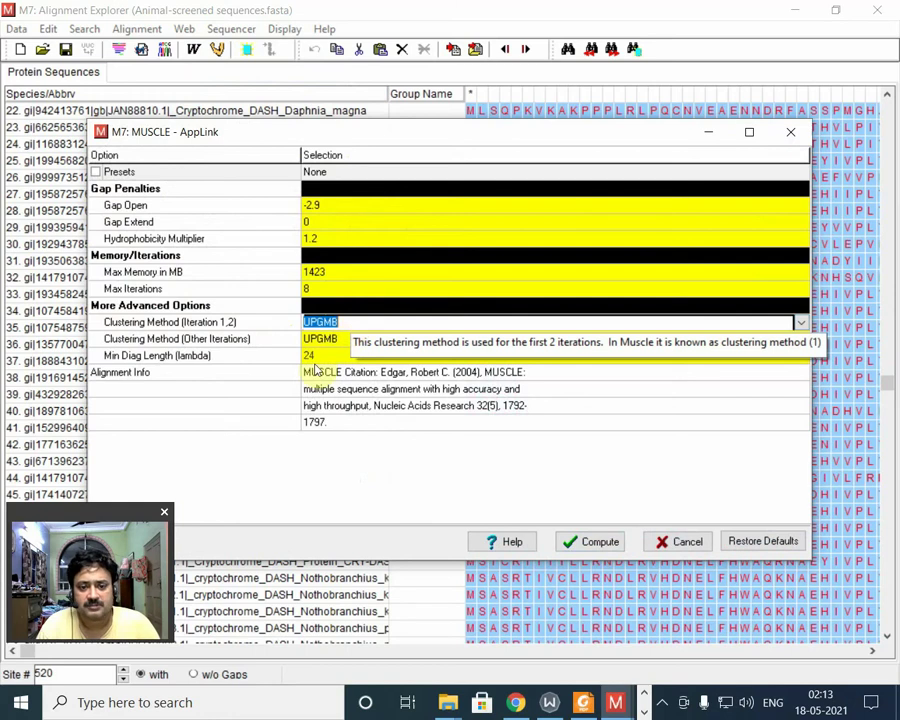
pyautogui.click(333, 342)
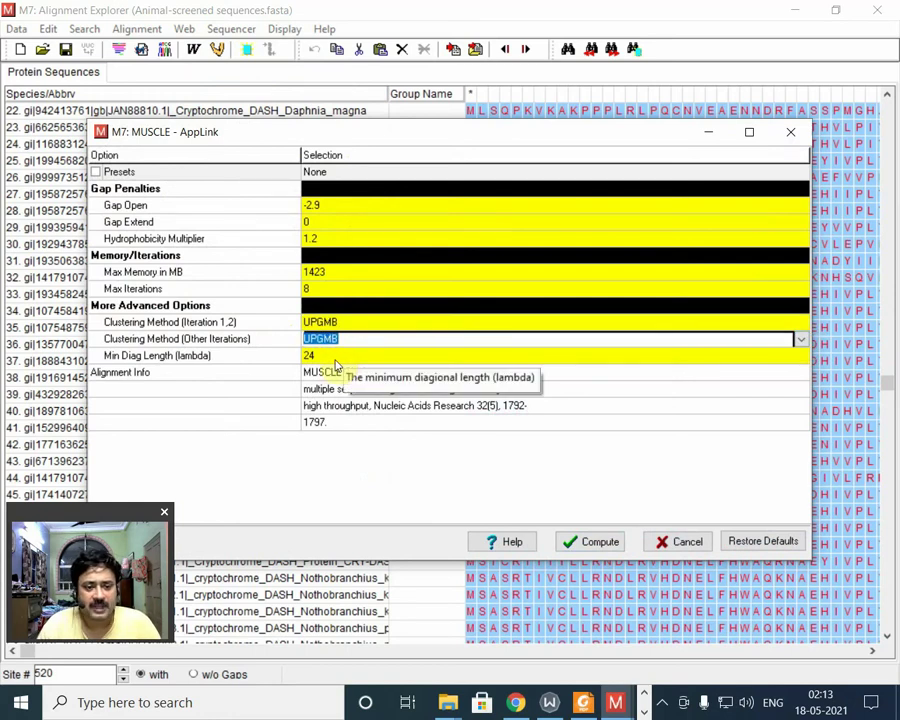
pyautogui.click(336, 422)
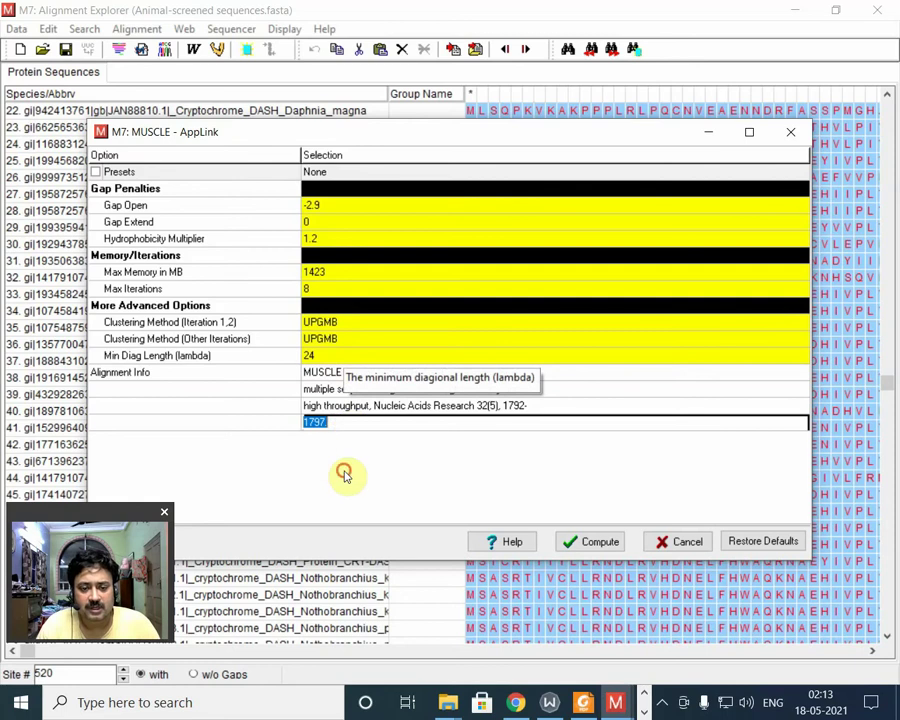
pyautogui.click(362, 276)
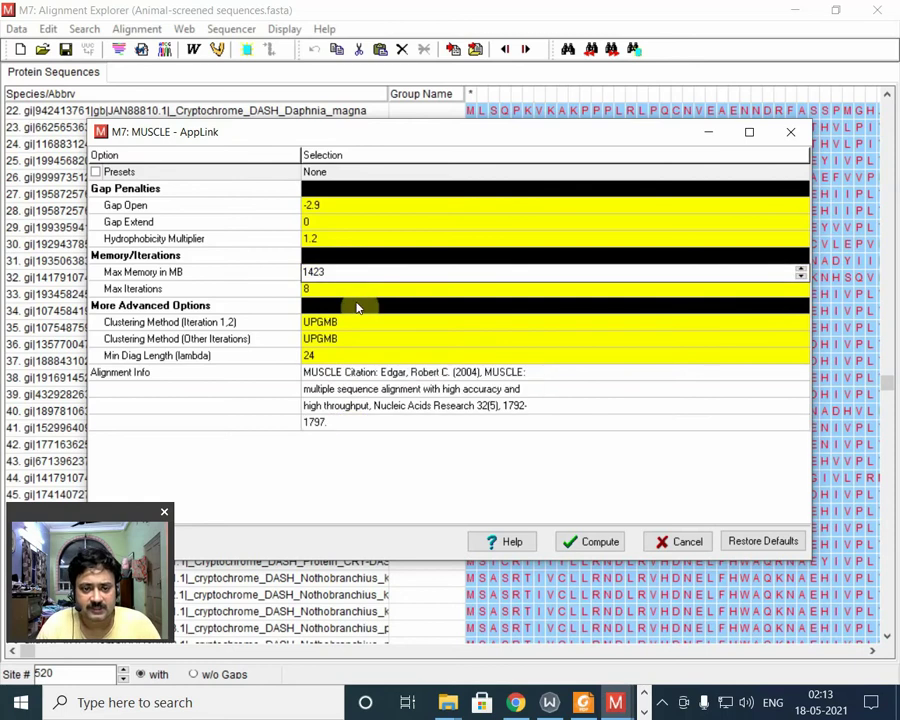
pyautogui.click(360, 290)
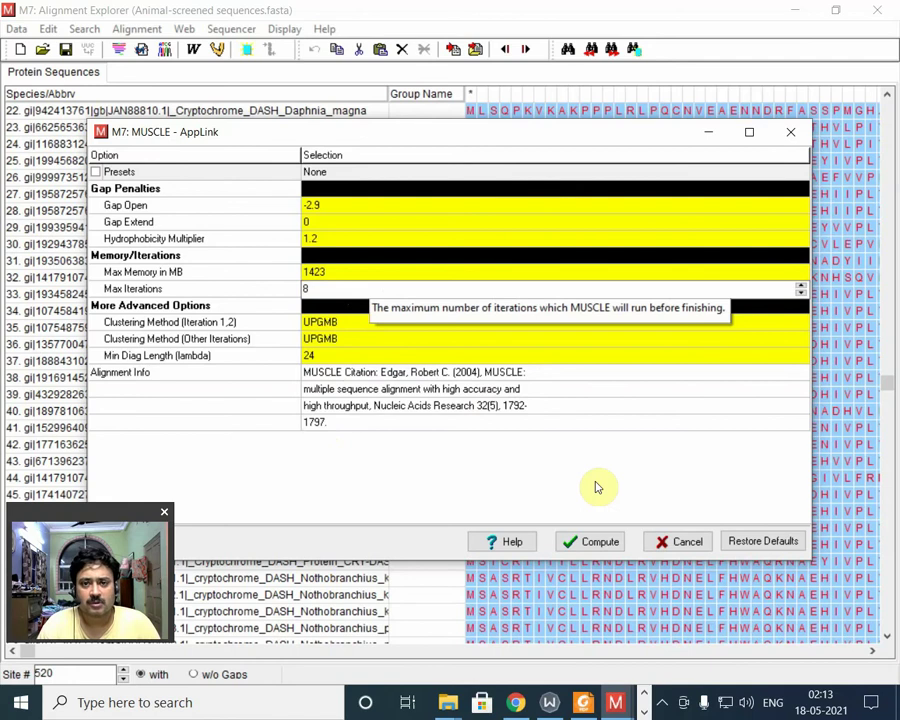
pyautogui.click(590, 543)
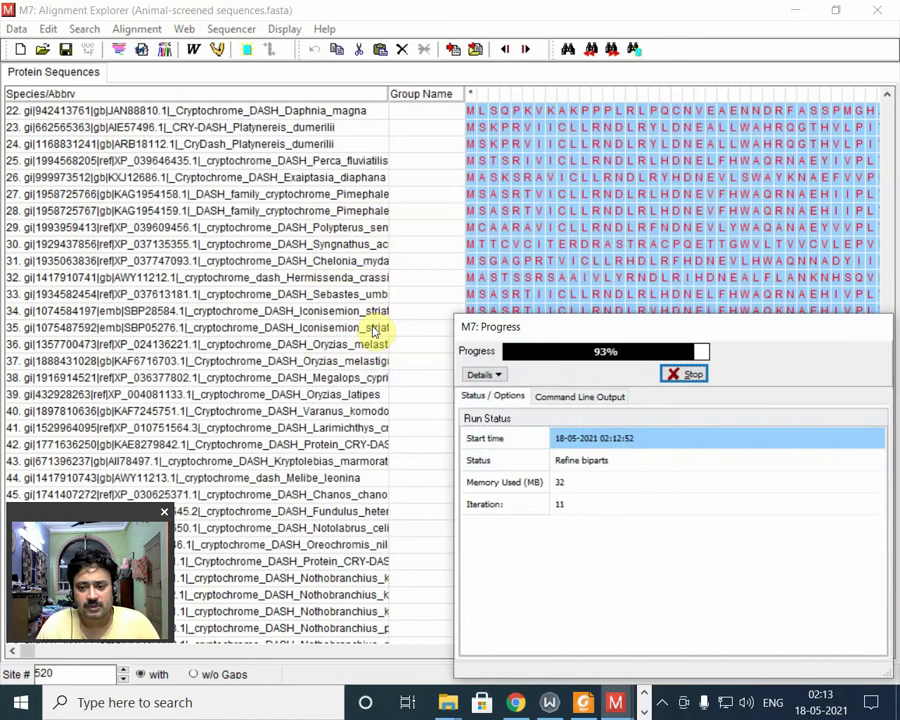
pyautogui.click(690, 373)
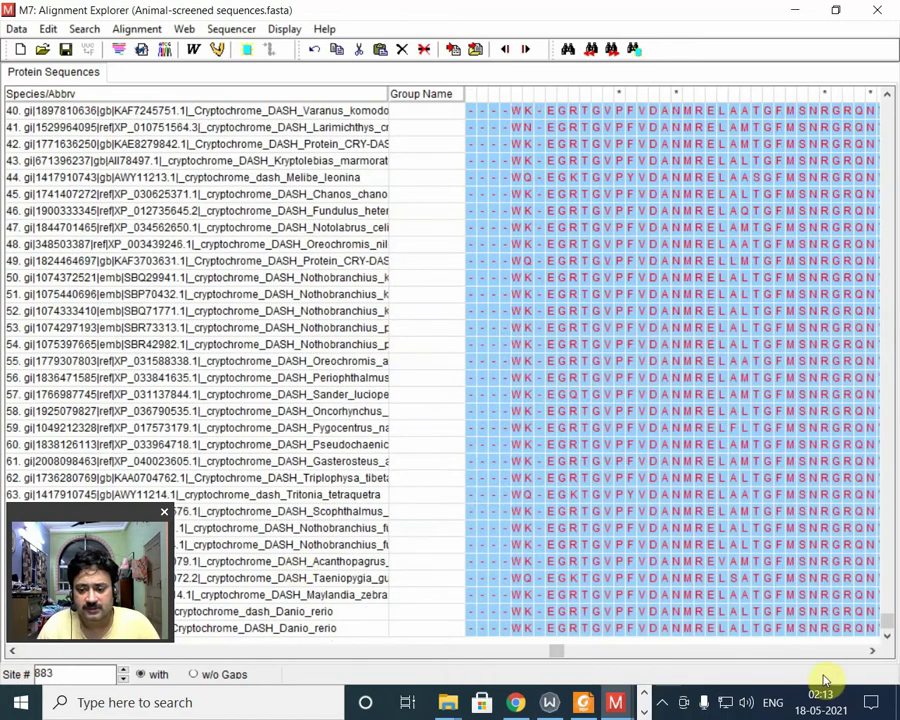
# Step: Clear the sequence selection and examine the conserved and gapped columns from the middle of the alignment back to its start
pyautogui.moveTo(556, 651); pyautogui.dragTo(386, 647)
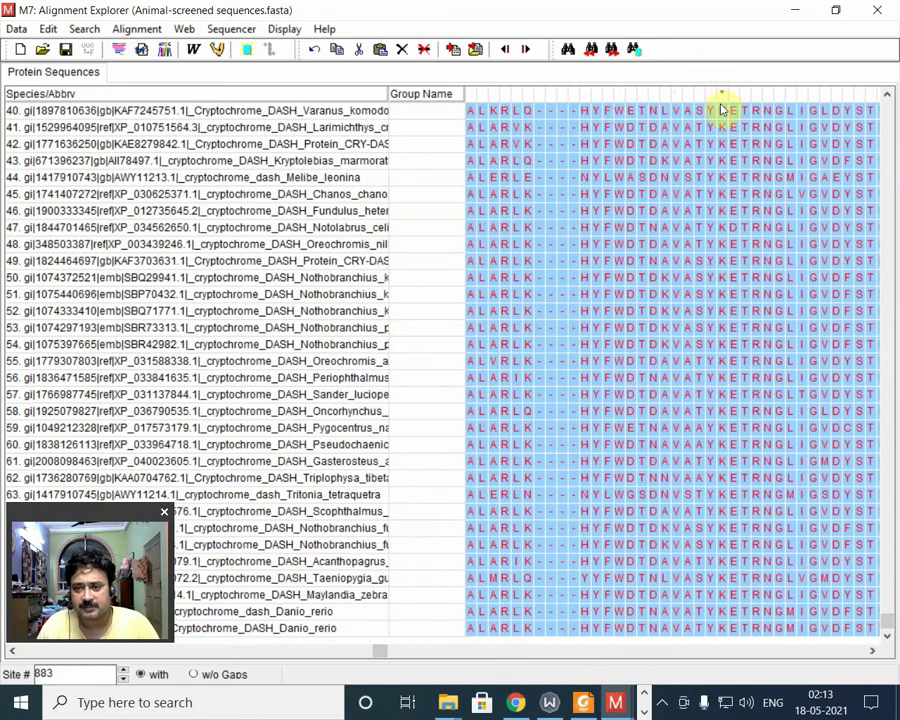
pyautogui.click(731, 295)
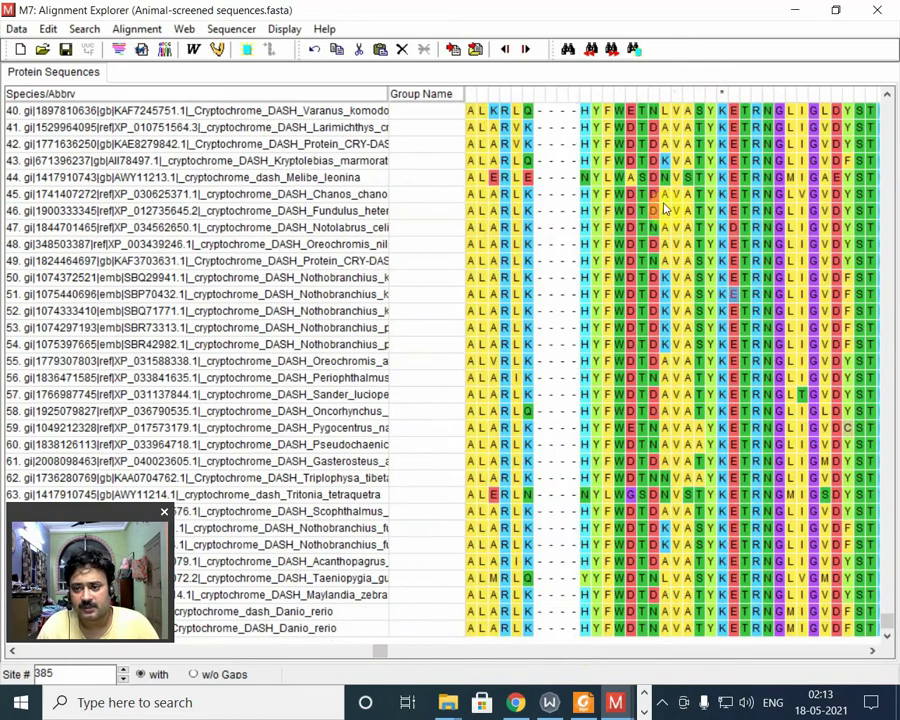
pyautogui.click(358, 651)
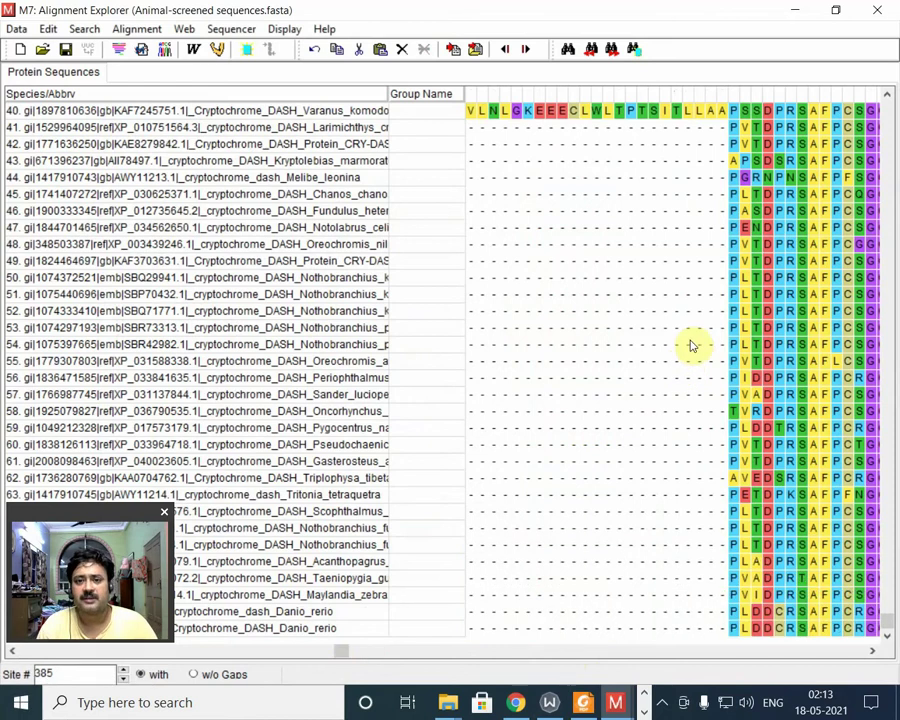
pyautogui.click(340, 652)
pyautogui.moveTo(290, 660); pyautogui.dragTo(380, 672)
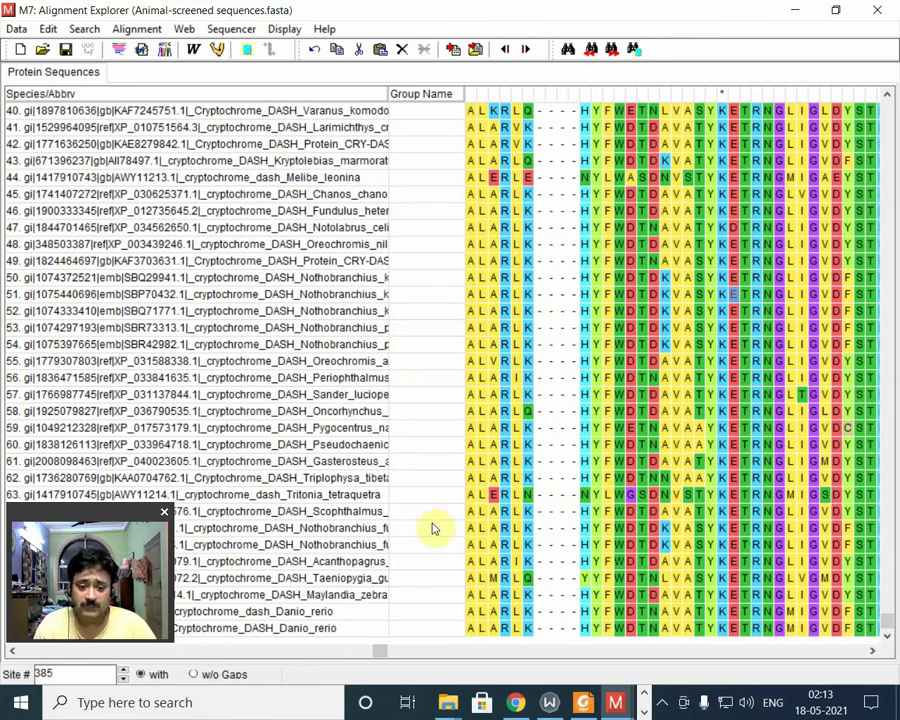
pyautogui.moveTo(378, 654); pyautogui.dragTo(5, 712)
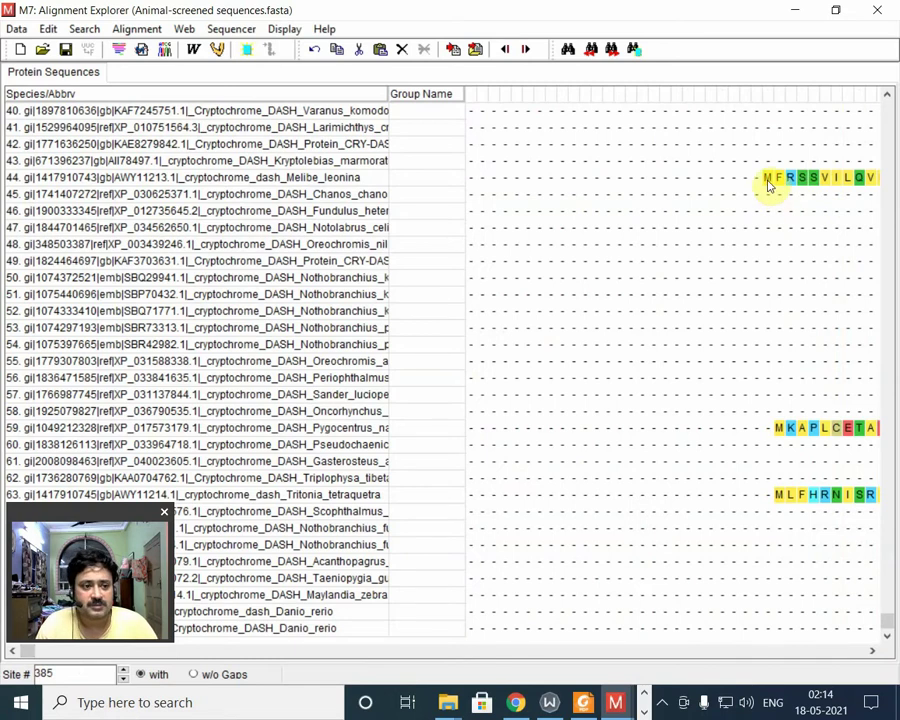
# Step: Check where the aligned sequences start and end, using the Syngnathus sequence in row 30 and Daphnia magna in row 21
pyautogui.moveTo(886, 622); pyautogui.dragTo(893, 350)
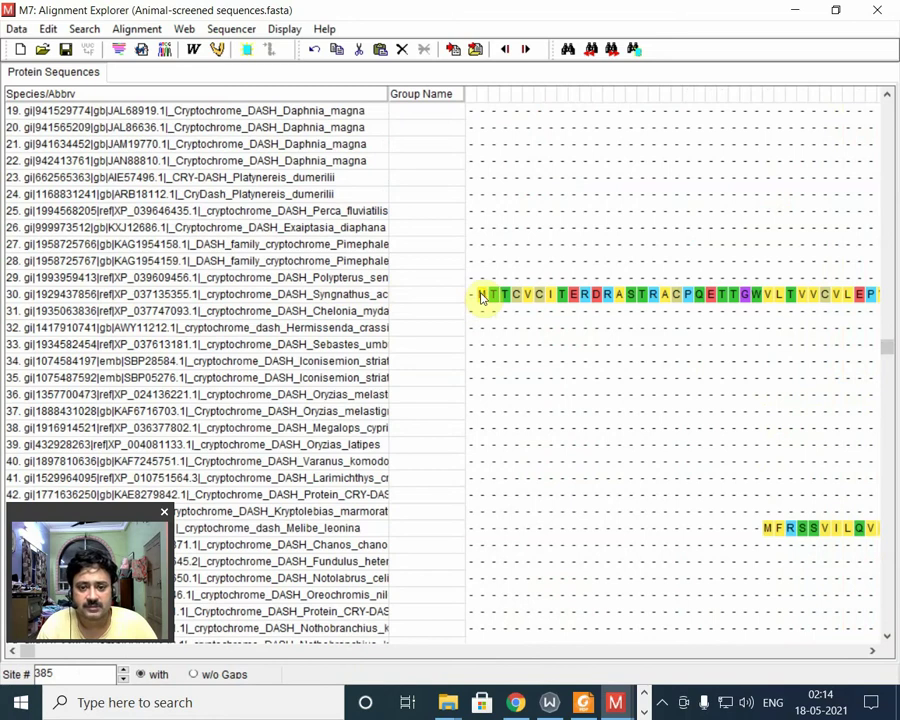
pyautogui.click(12, 294)
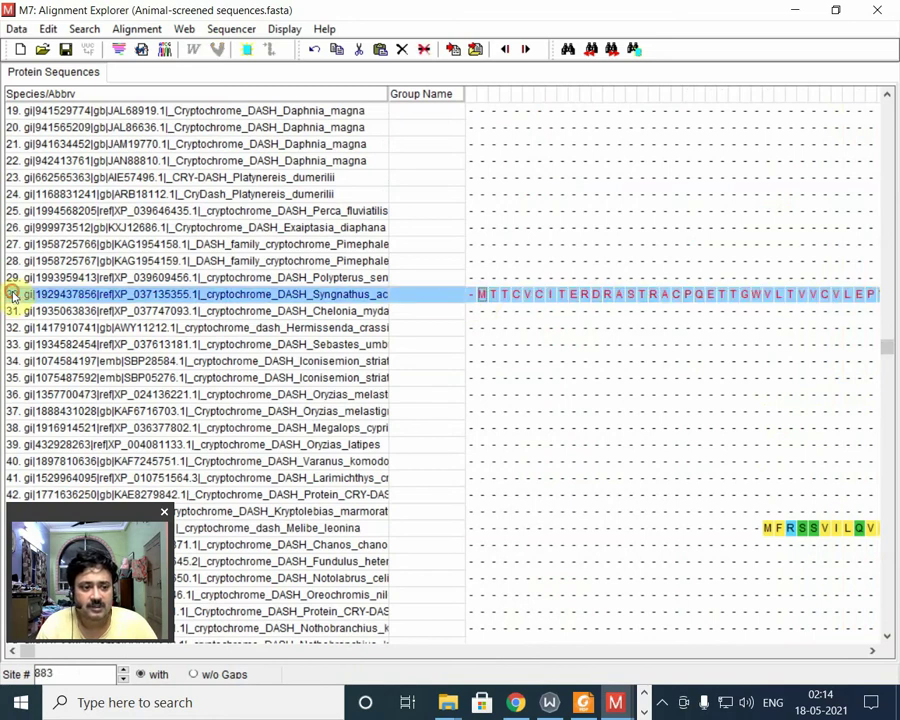
pyautogui.click(481, 295)
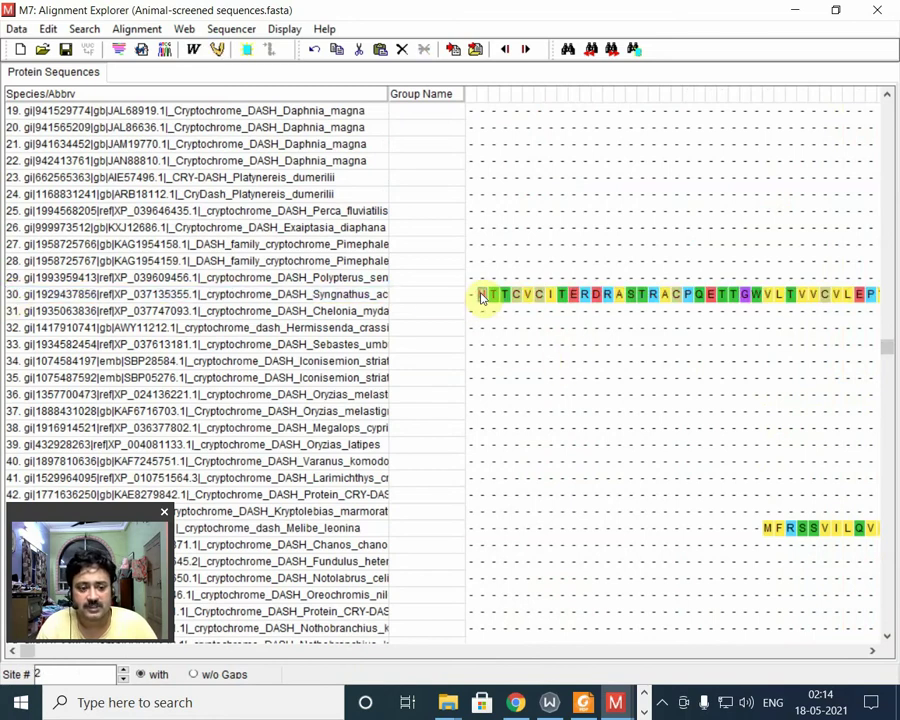
pyautogui.click(479, 294)
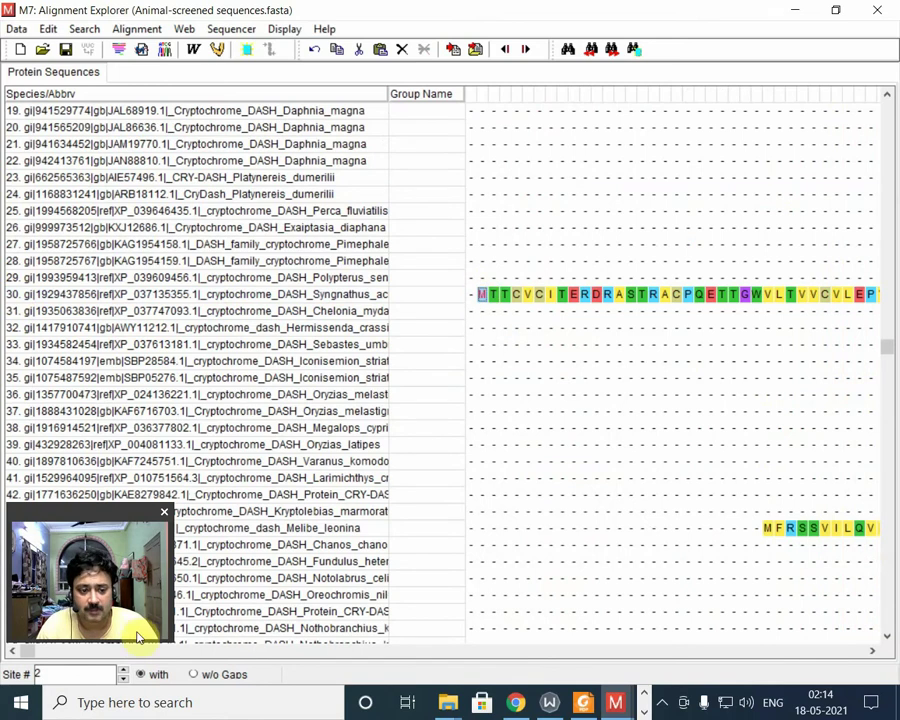
pyautogui.click(28, 652)
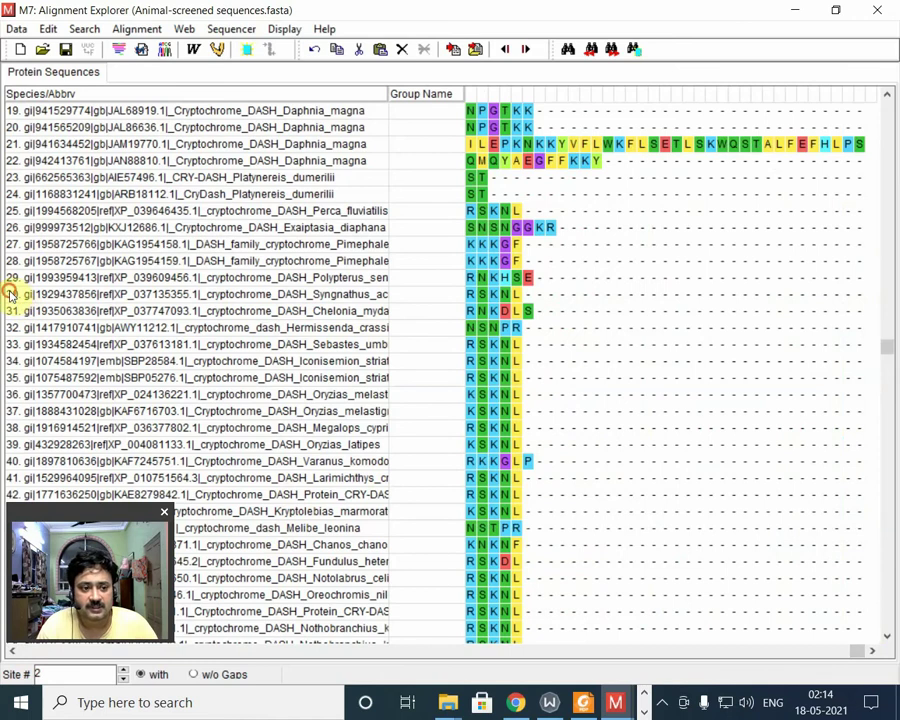
pyautogui.click(10, 294)
pyautogui.click(516, 295)
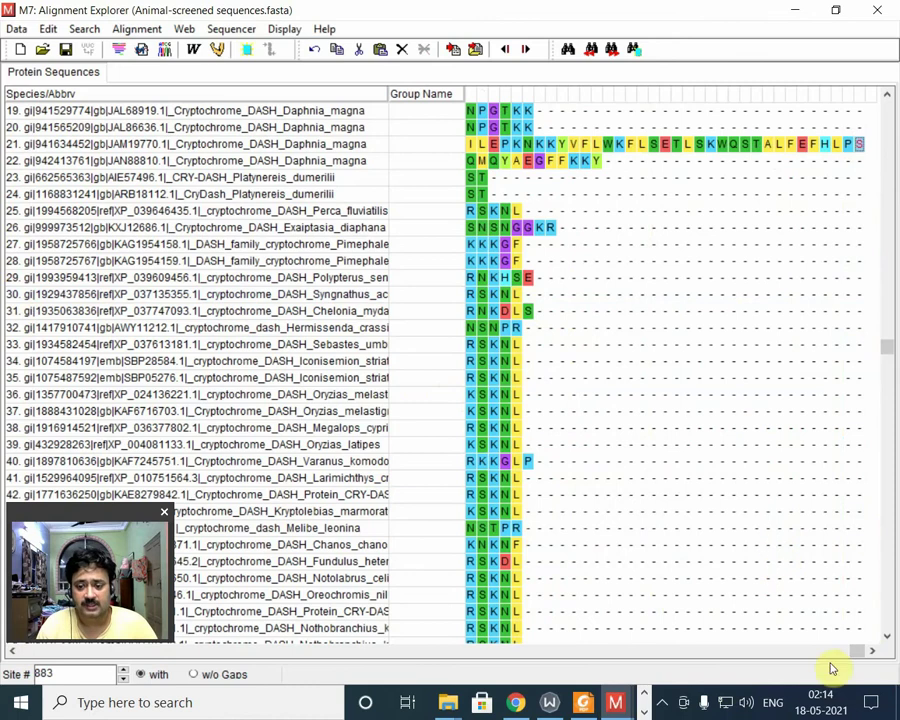
pyautogui.moveTo(857, 655); pyautogui.dragTo(893, 703)
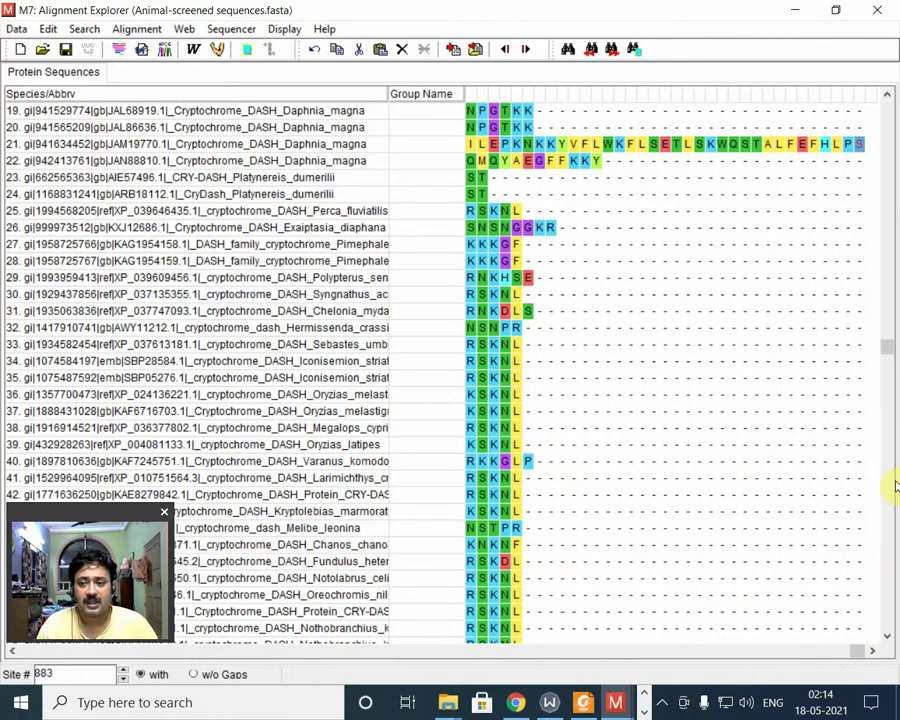
# Step: Scan the alignment from its end back towards the start, comparing the Daphnia magna sequence in row 22 with the others
pyautogui.moveTo(865, 652); pyautogui.dragTo(700, 652)
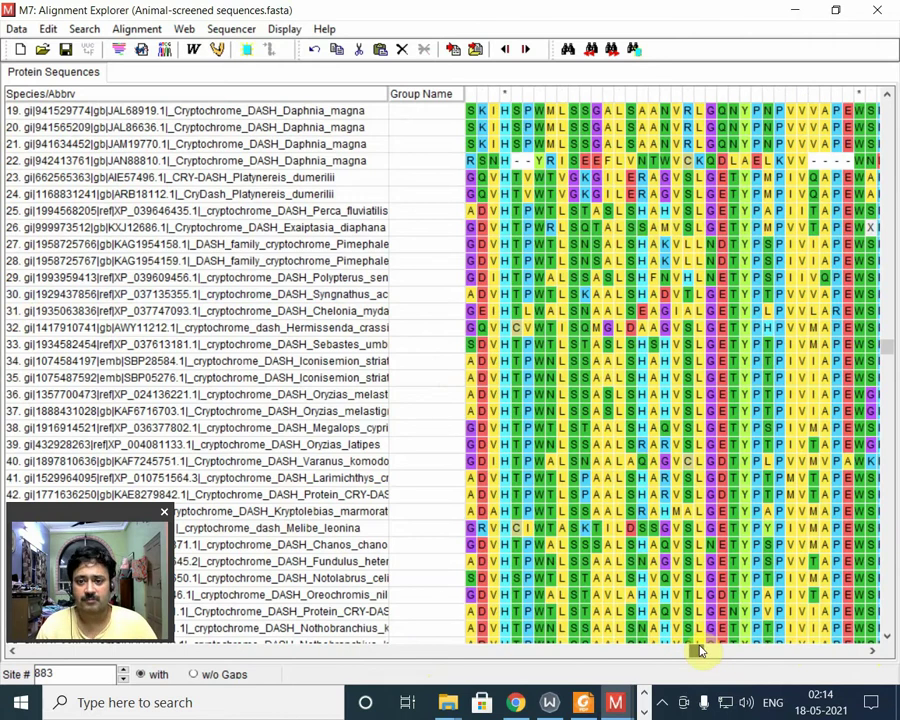
pyautogui.moveTo(700, 652); pyautogui.dragTo(437, 656)
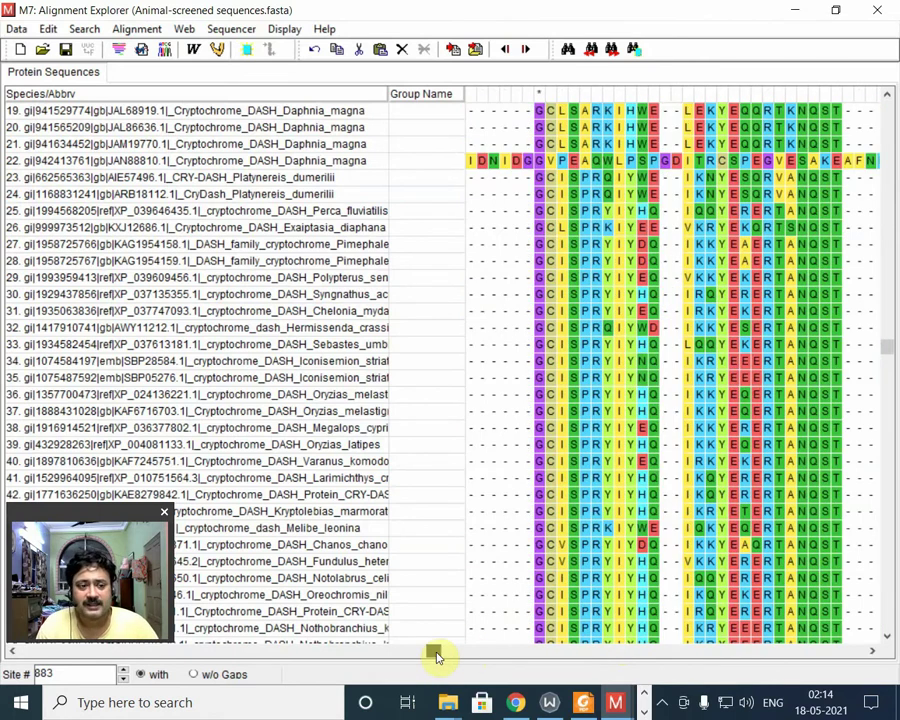
pyautogui.moveTo(437, 656); pyautogui.dragTo(201, 657)
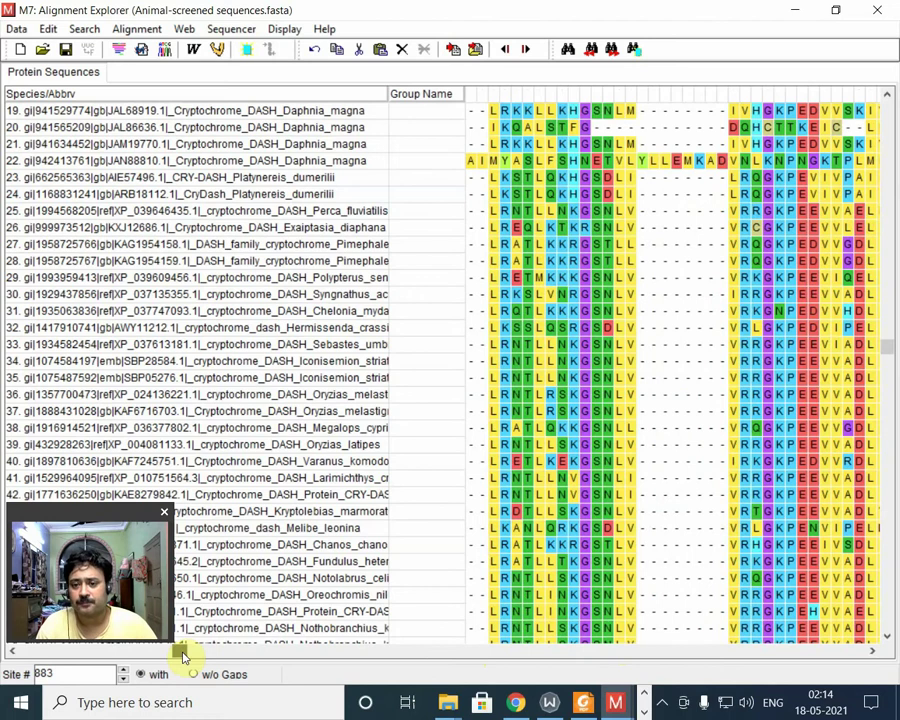
pyautogui.moveTo(183, 657); pyautogui.dragTo(96, 670)
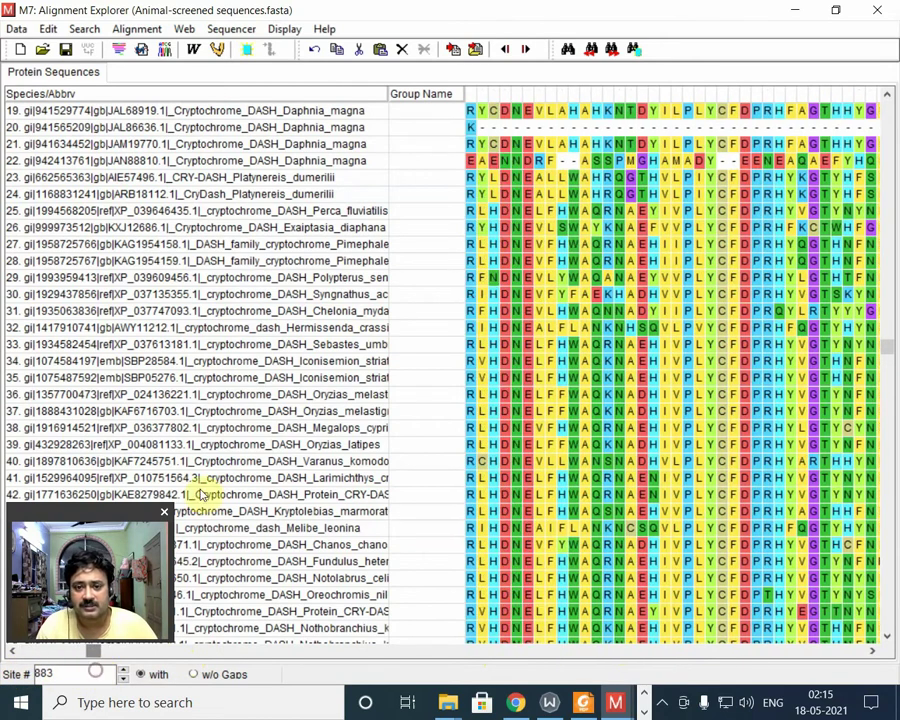
pyautogui.click(200, 162)
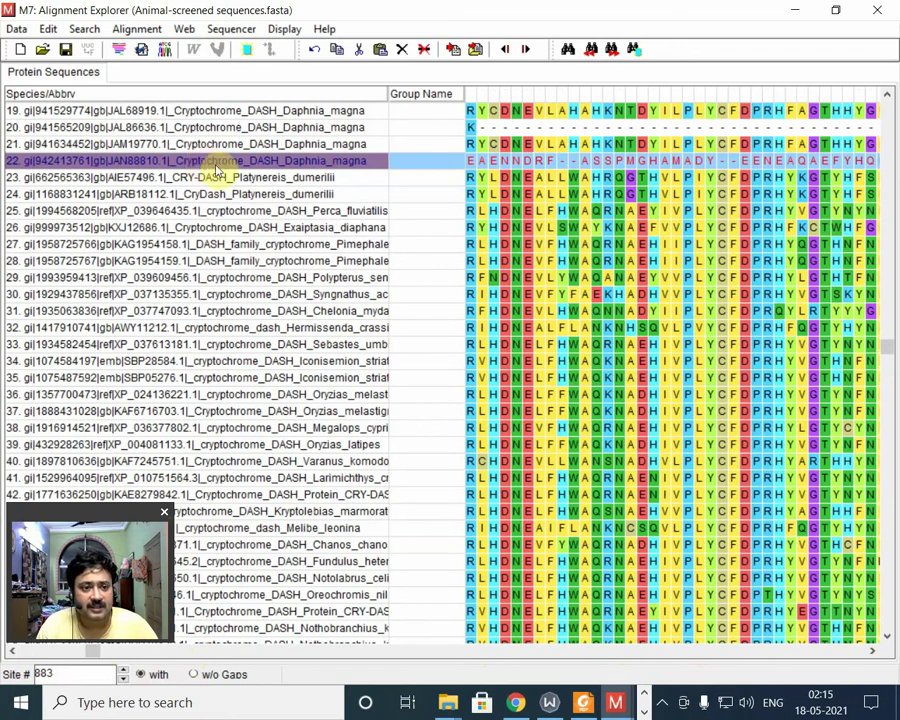
pyautogui.click(528, 260)
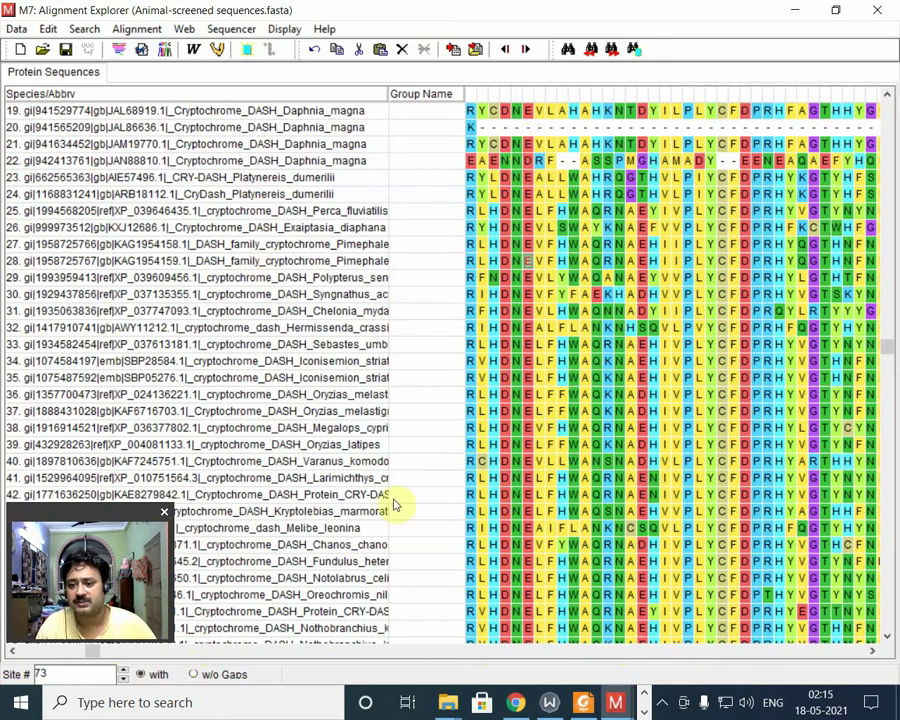
# Step: Narrow the species name column and compare row 22 with the other sequences across the gapped regions towards the middle of the alignment
pyautogui.moveTo(88, 653); pyautogui.dragTo(155, 652)
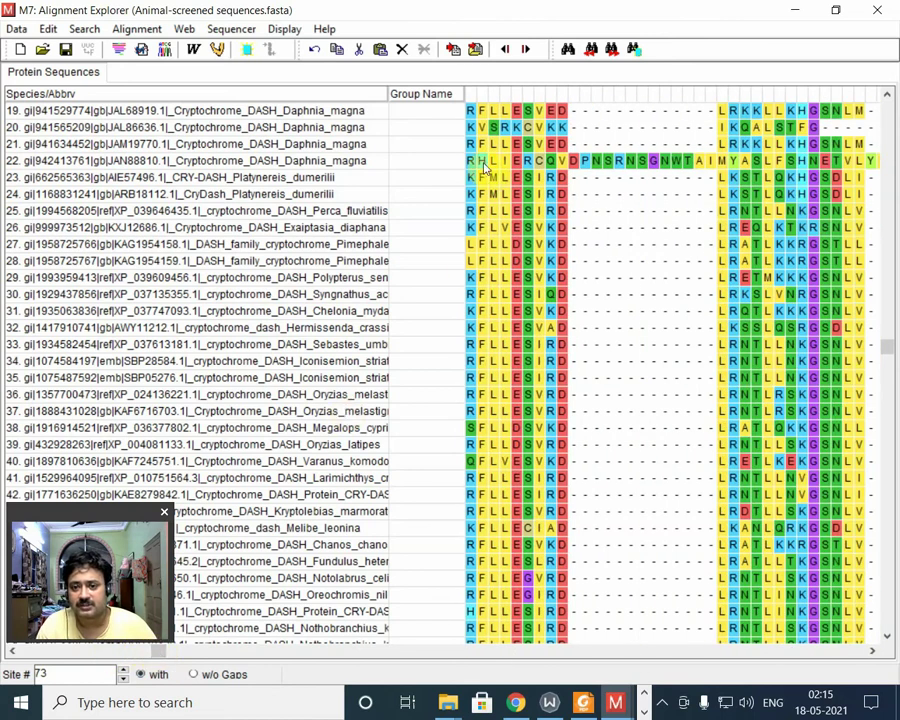
pyautogui.moveTo(389, 91); pyautogui.dragTo(123, 94)
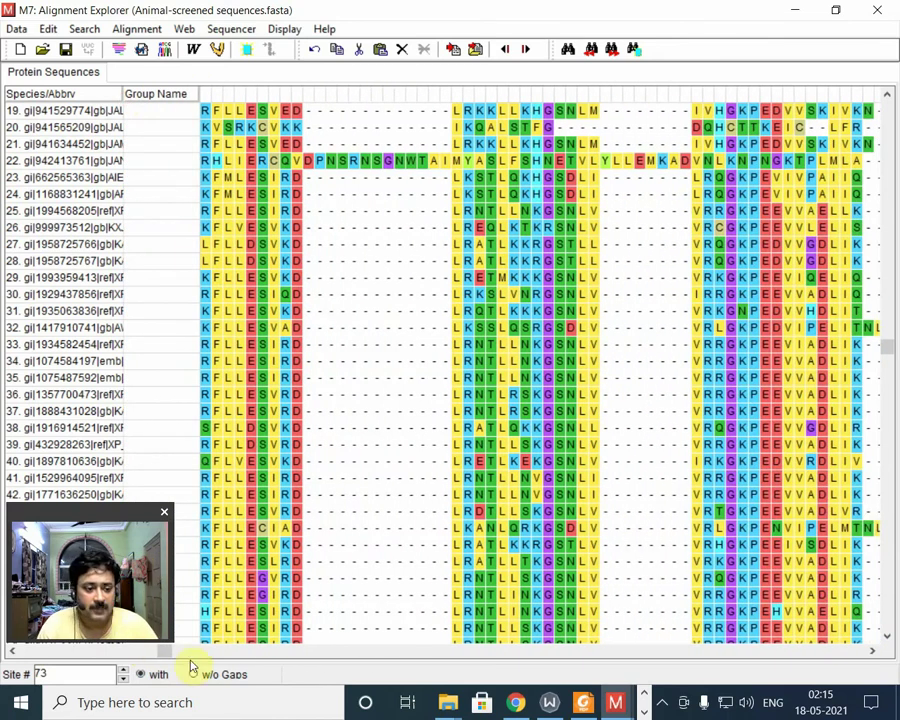
pyautogui.moveTo(167, 652); pyautogui.dragTo(197, 651)
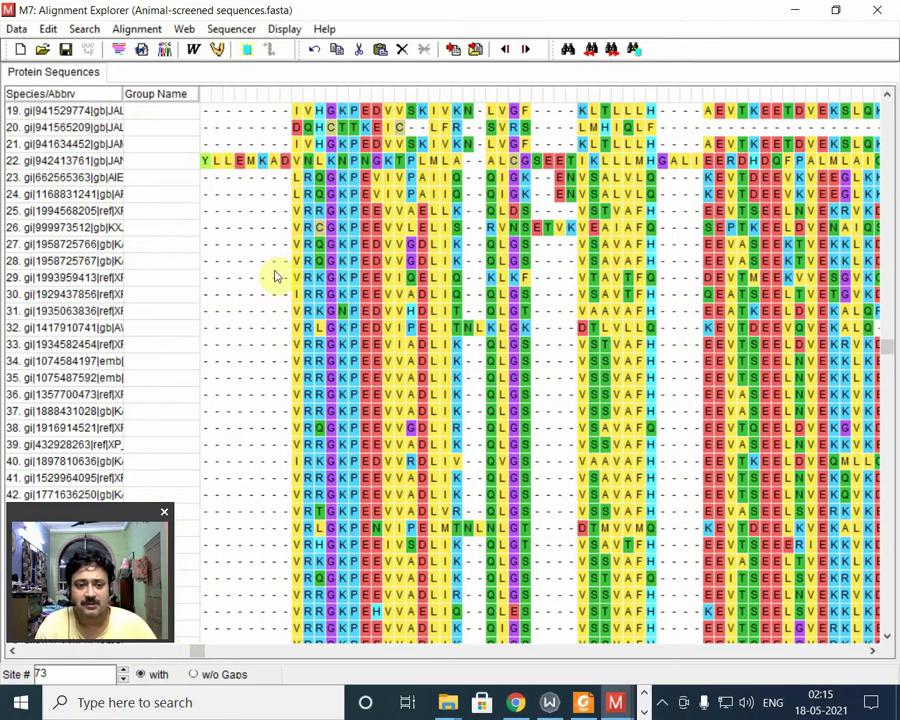
pyautogui.moveTo(217, 655); pyautogui.dragTo(251, 648)
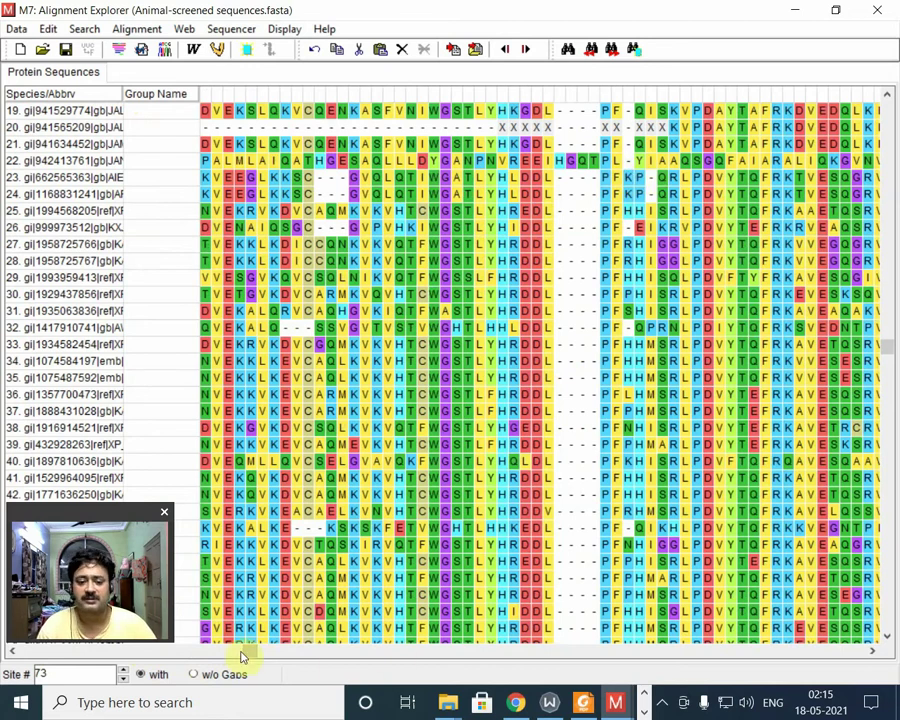
pyautogui.moveTo(240, 656); pyautogui.dragTo(366, 664)
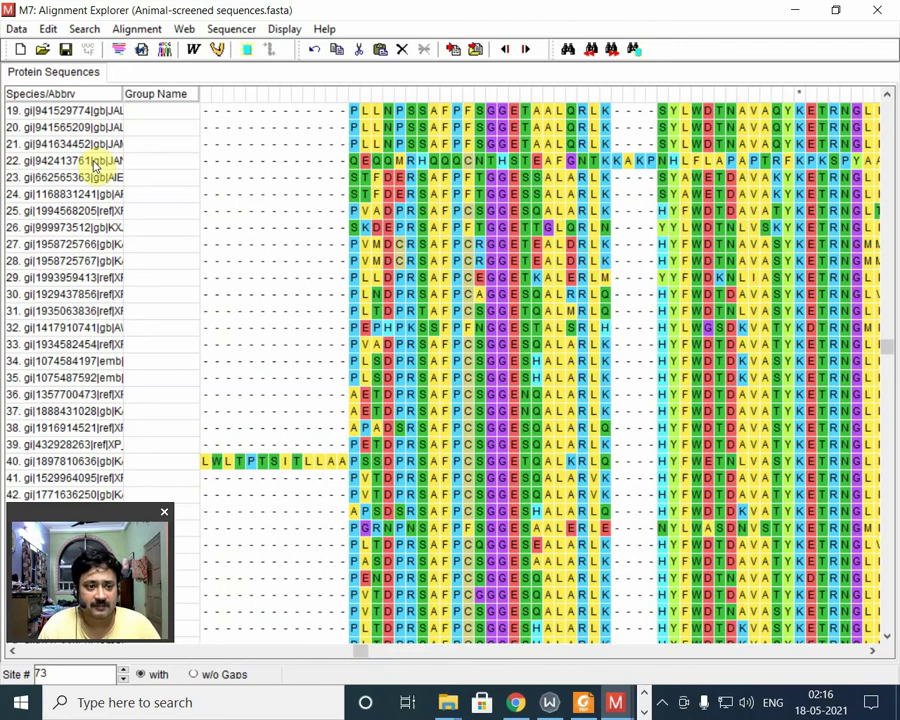
pyautogui.moveTo(122, 94); pyautogui.dragTo(303, 138)
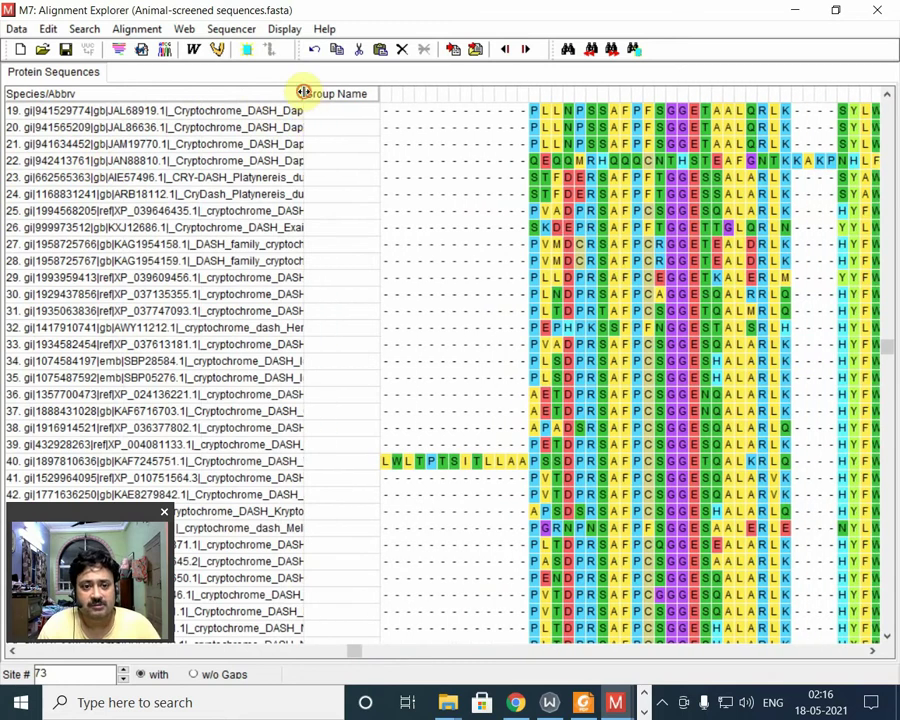
pyautogui.moveTo(303, 92); pyautogui.dragTo(174, 88)
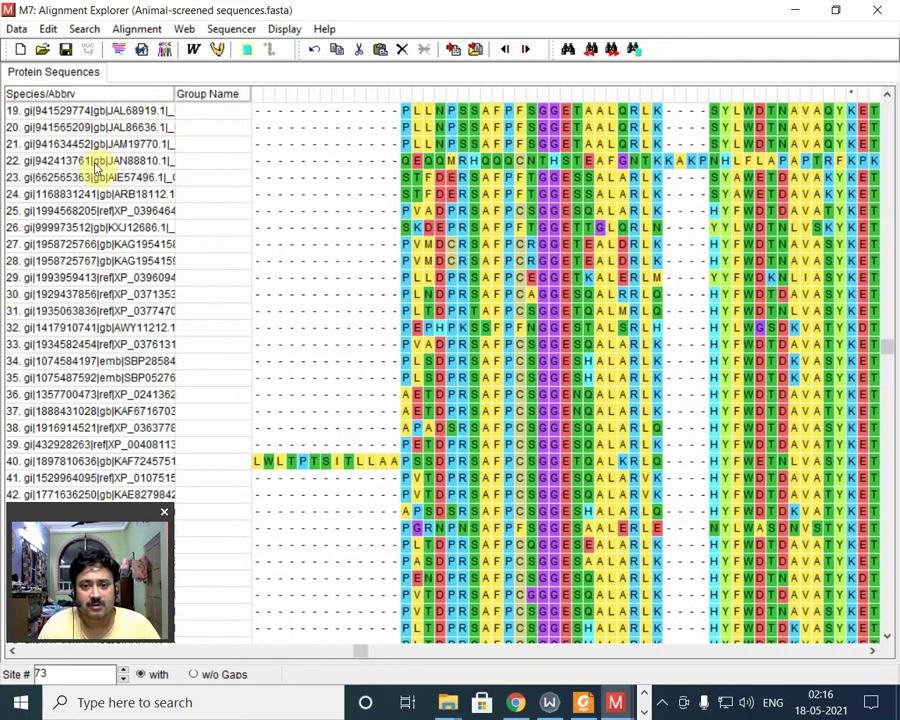
# Step: Widen the species name column and delete the Daphnia magna sequence JAN88810.1 in row 22 from the alignment
pyautogui.click(95, 162)
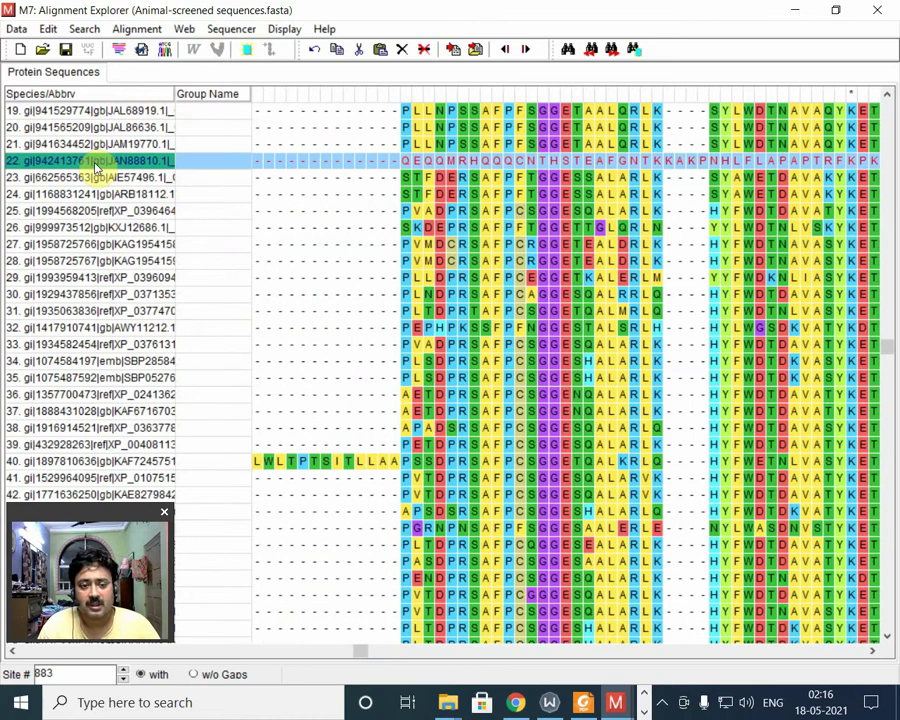
pyautogui.moveTo(174, 94); pyautogui.dragTo(383, 98)
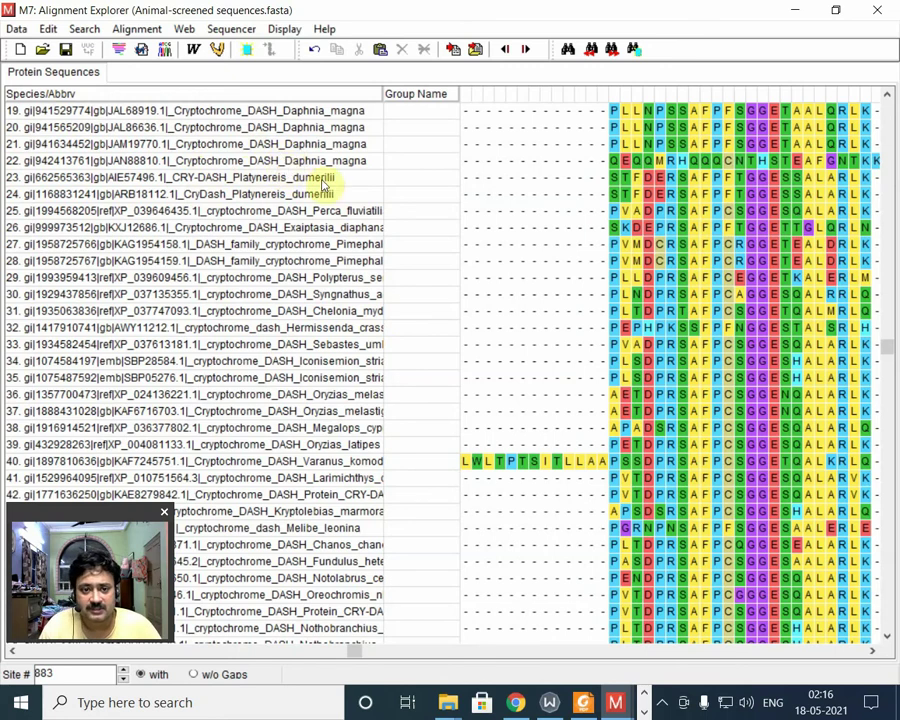
pyautogui.moveTo(890, 350); pyautogui.dragTo(889, 281)
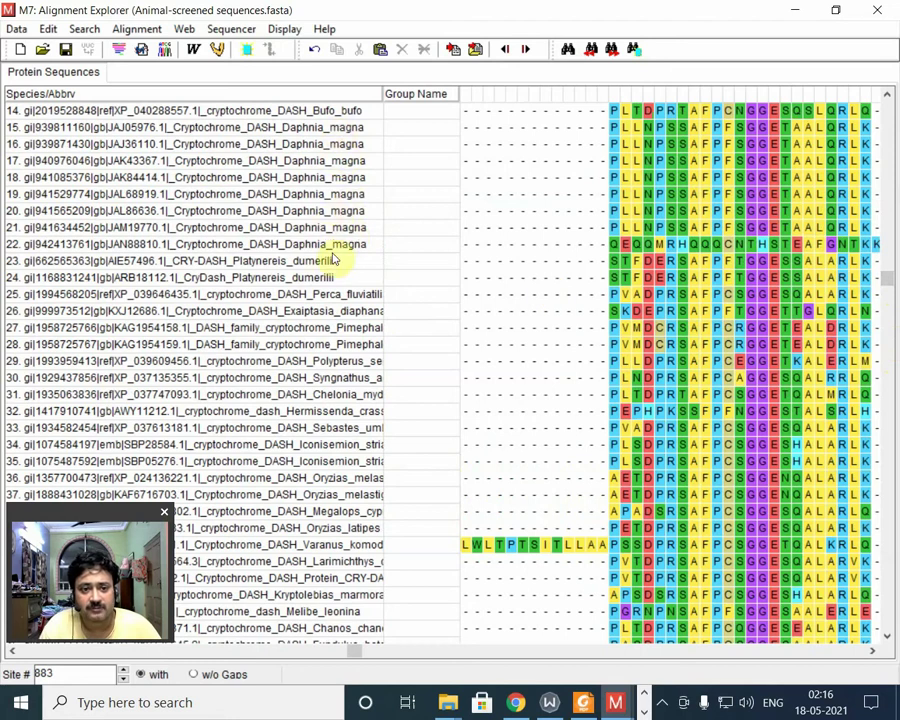
pyautogui.click(163, 245)
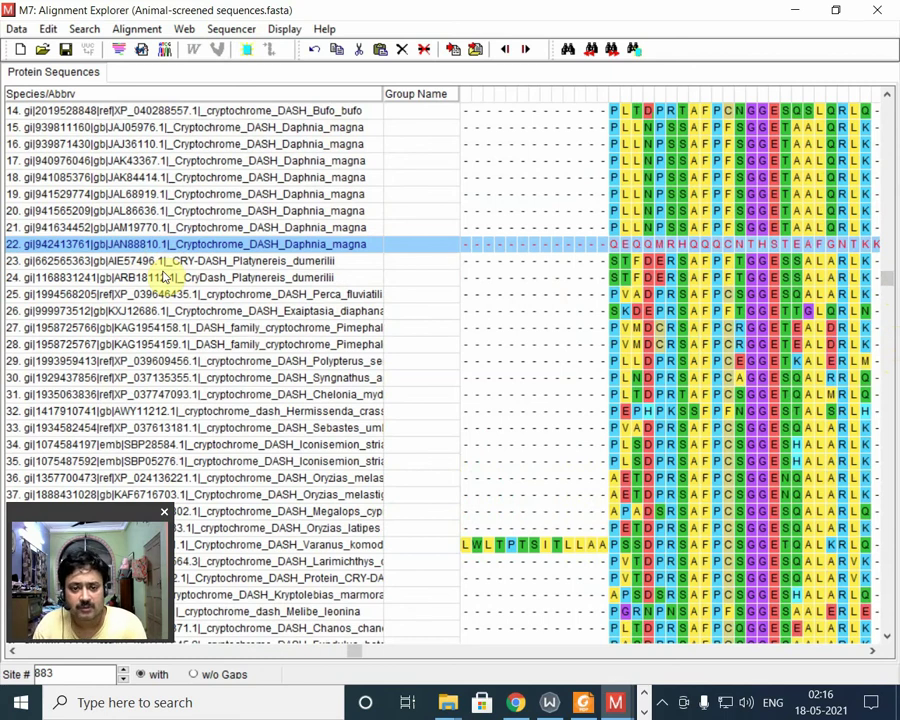
pyautogui.press('Delete')
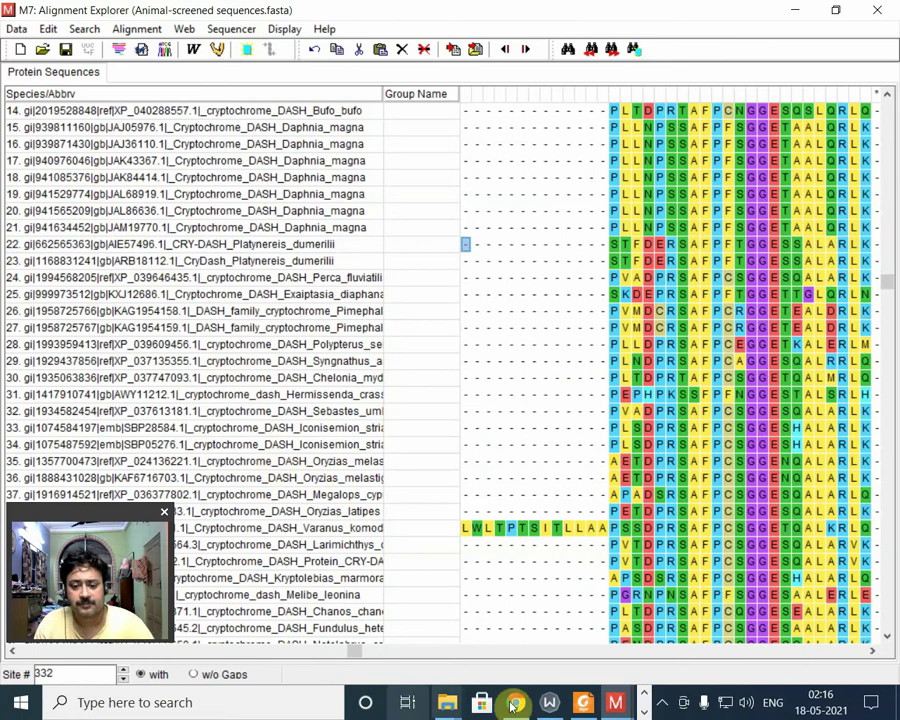
# Step: Locate the long insertion in the Varanus sequence in row 39 and highlight its residues from SFHTHV to LLAA
pyautogui.moveTo(365, 655); pyautogui.dragTo(338, 656)
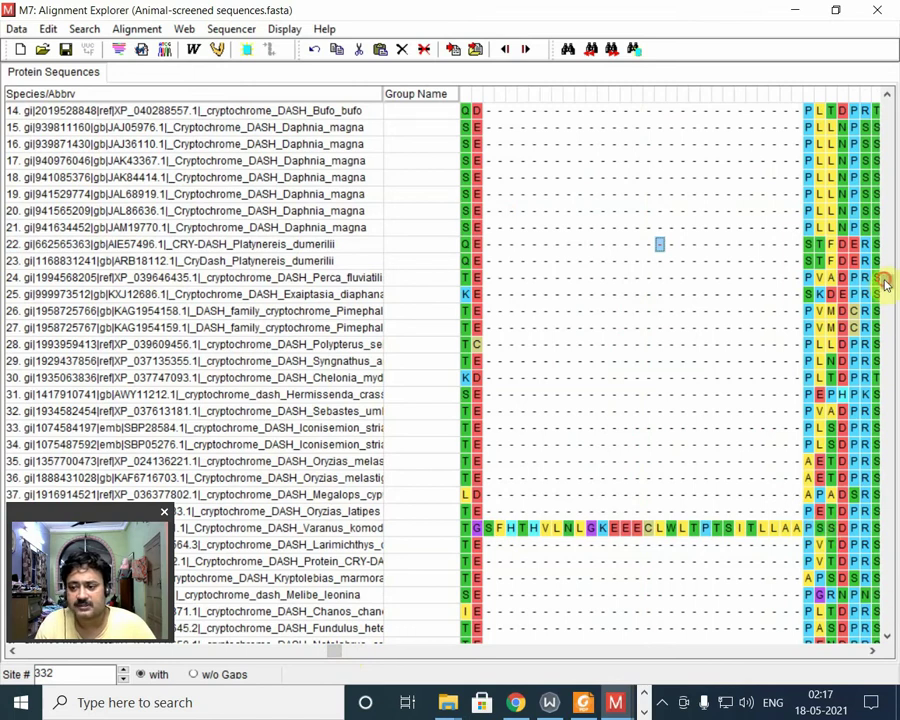
pyautogui.moveTo(890, 278); pyautogui.dragTo(897, 105)
pyautogui.moveTo(897, 186); pyautogui.dragTo(886, 495)
pyautogui.click(482, 211)
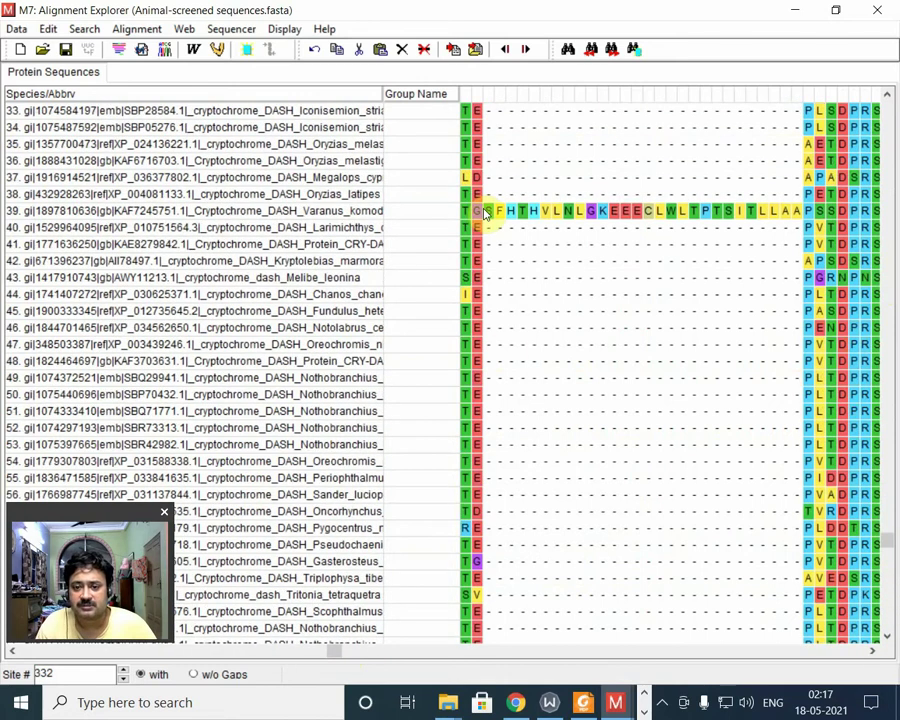
pyautogui.moveTo(486, 213); pyautogui.dragTo(793, 222)
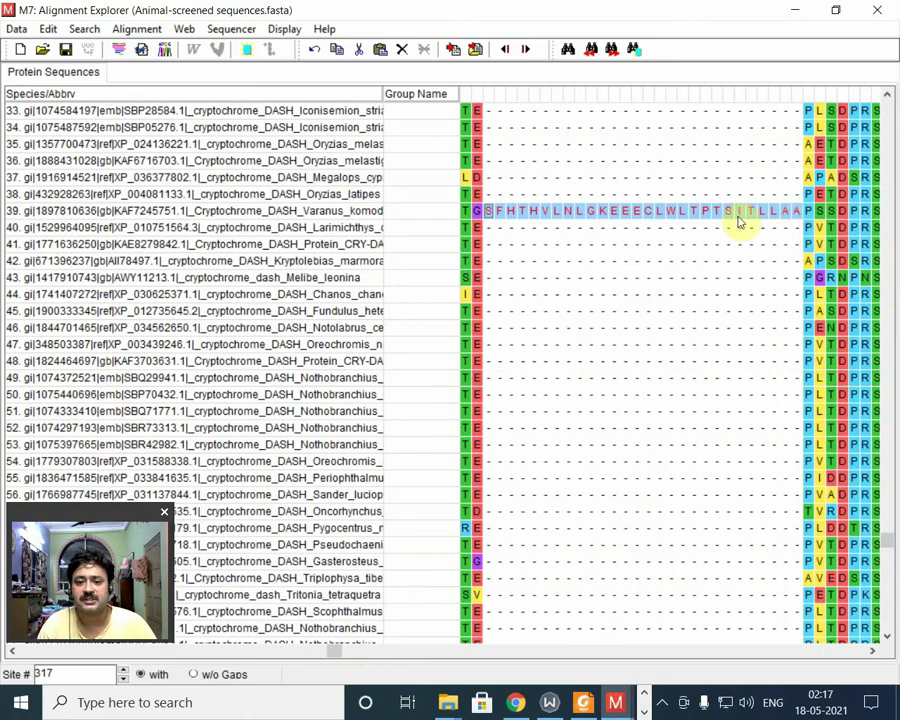
# Step: Widen the species name column to read row 39's full name, and narrow it again with that sequence selected
pyautogui.click(351, 214)
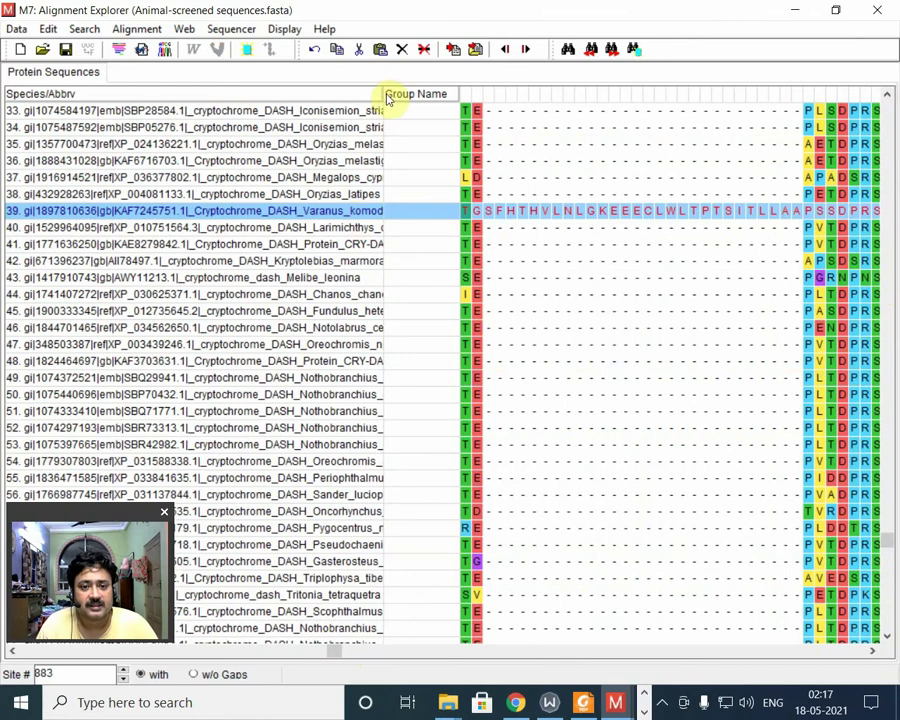
pyautogui.moveTo(380, 93); pyautogui.dragTo(482, 95)
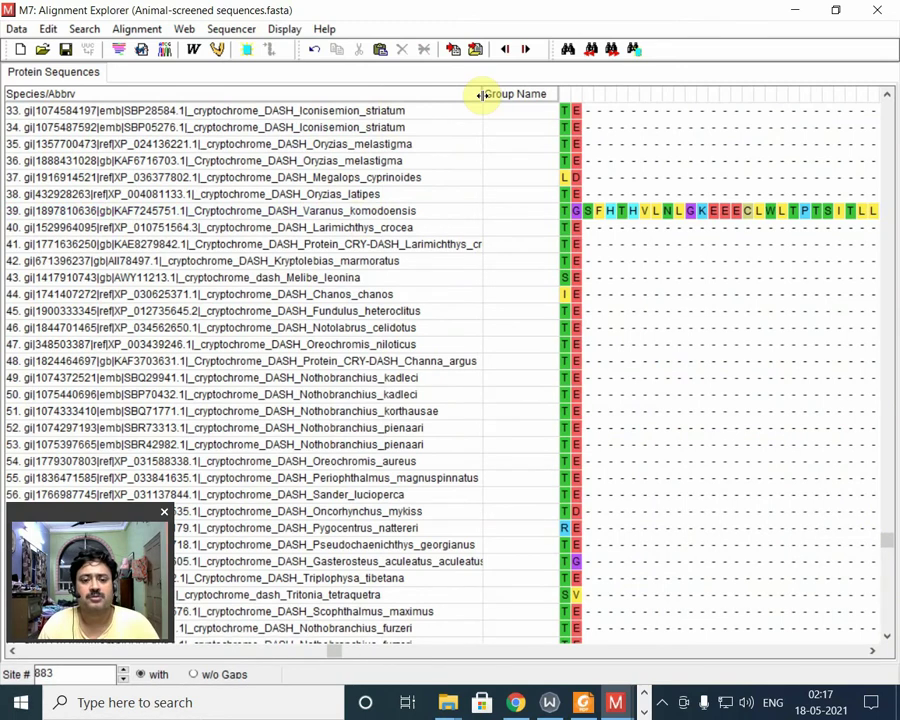
pyautogui.moveTo(480, 95); pyautogui.dragTo(320, 97)
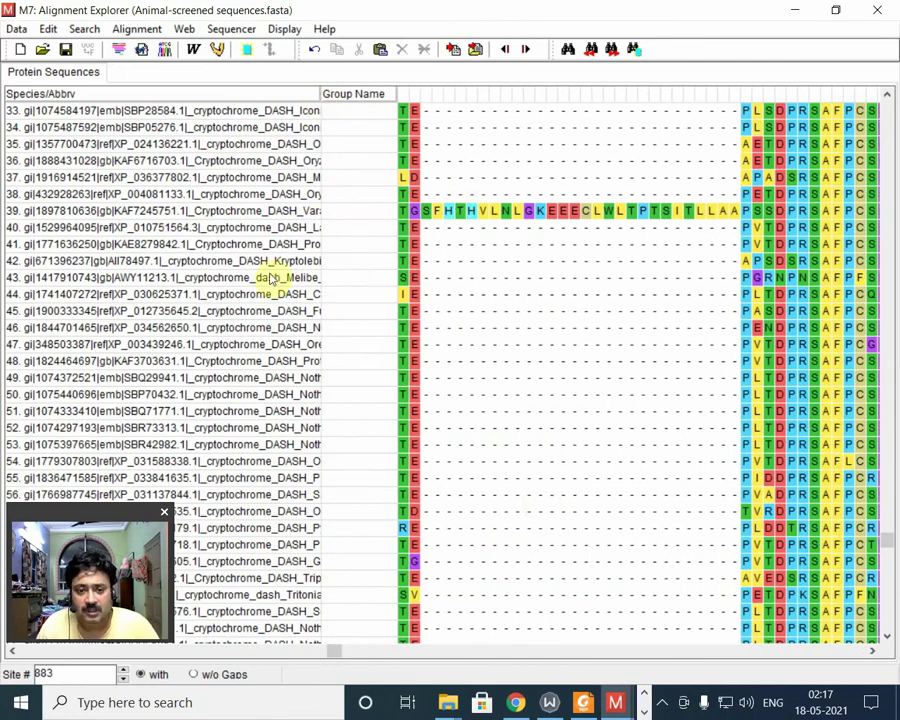
pyautogui.click(200, 211)
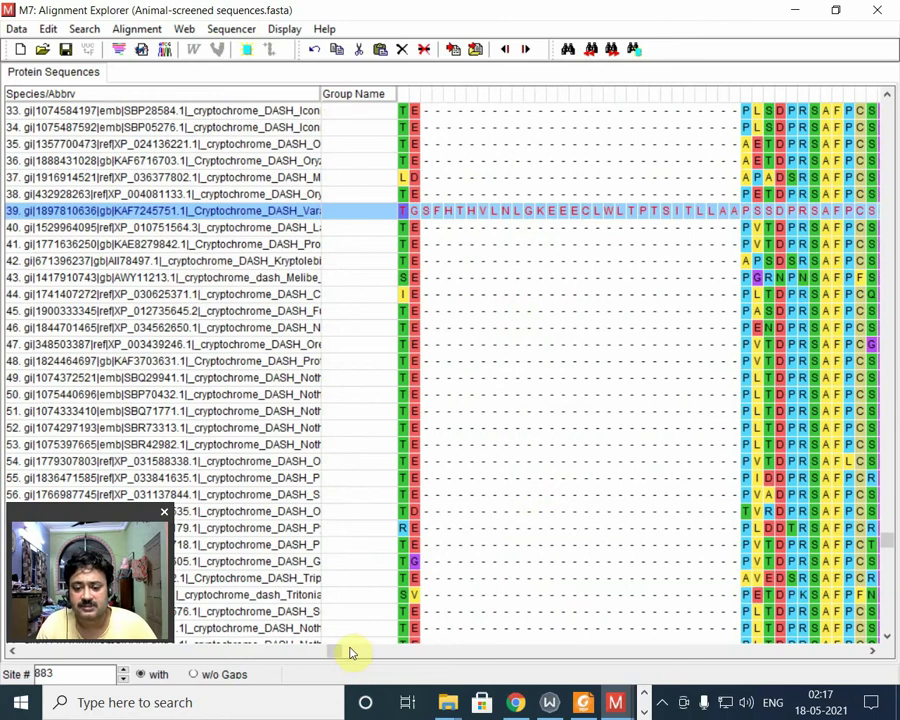
# Step: Compare the Varanus komodoensis sequence in row 39 with the others back to the alignment's start and on towards its end
pyautogui.moveTo(350, 649); pyautogui.dragTo(281, 647)
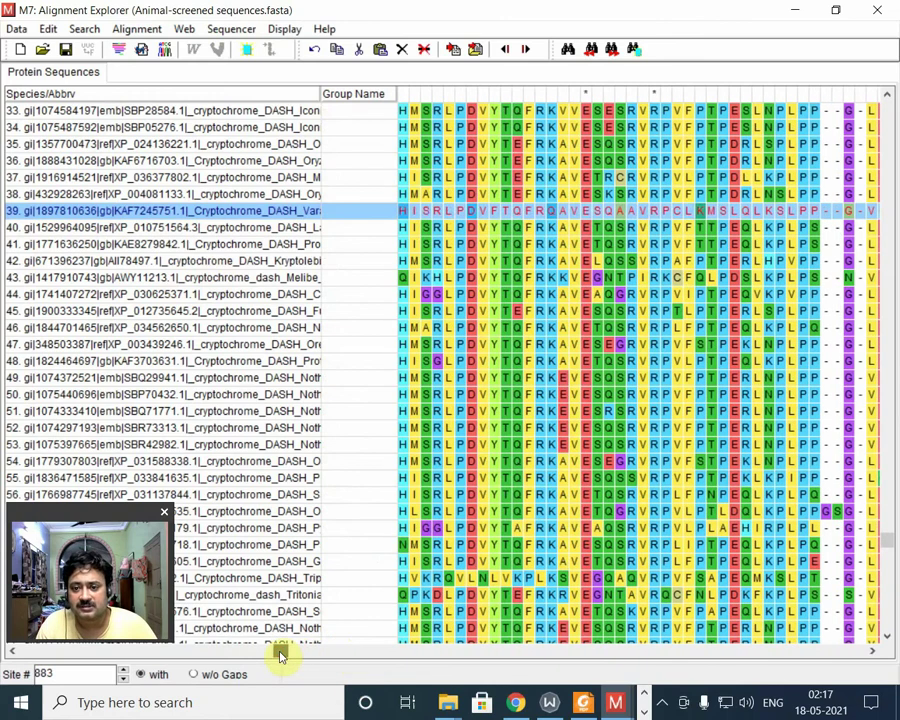
pyautogui.click(538, 500)
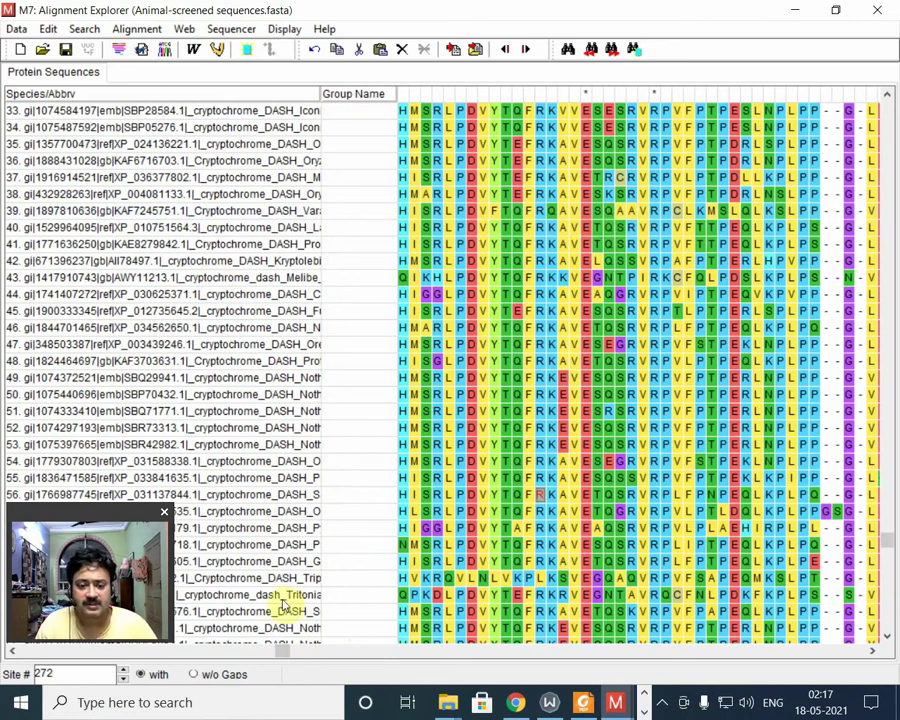
pyautogui.click(196, 211)
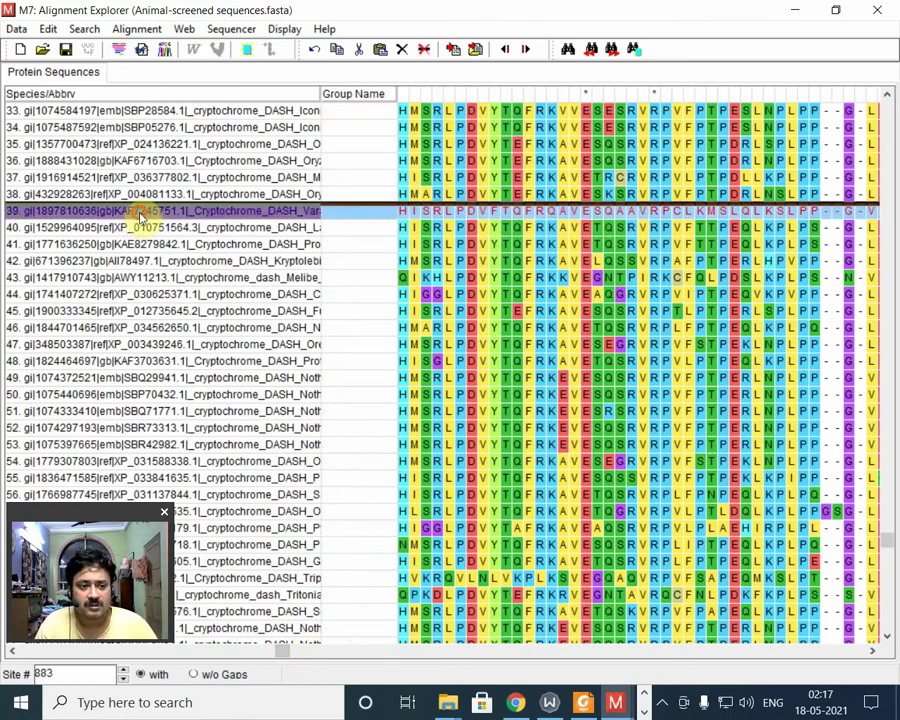
pyautogui.moveTo(285, 660); pyautogui.dragTo(62, 648)
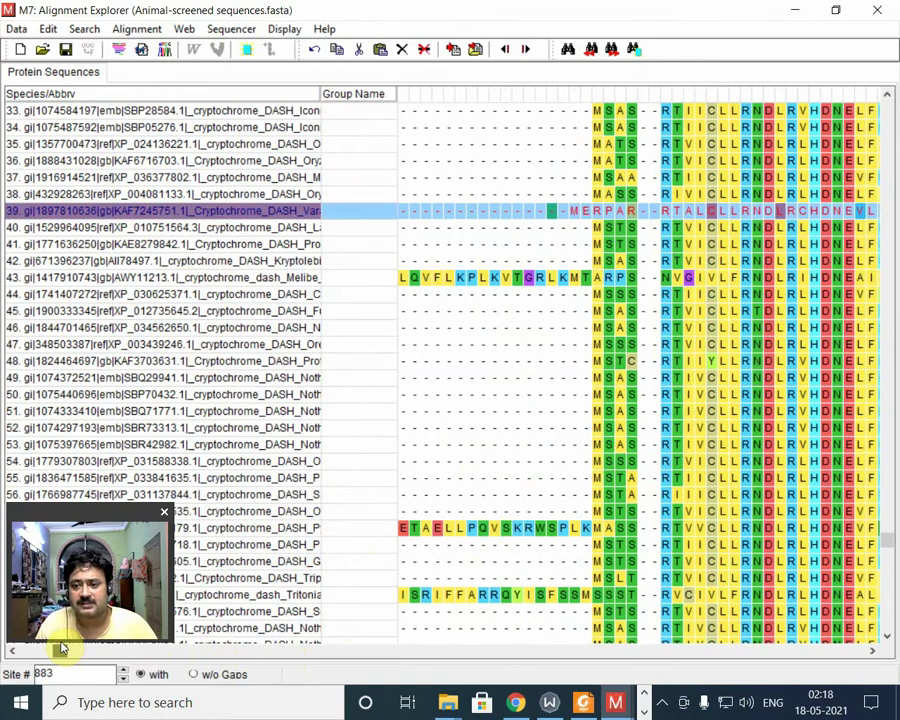
pyautogui.moveTo(62, 648); pyautogui.dragTo(5, 648)
pyautogui.moveTo(85, 643); pyautogui.dragTo(628, 660)
pyautogui.click(727, 549)
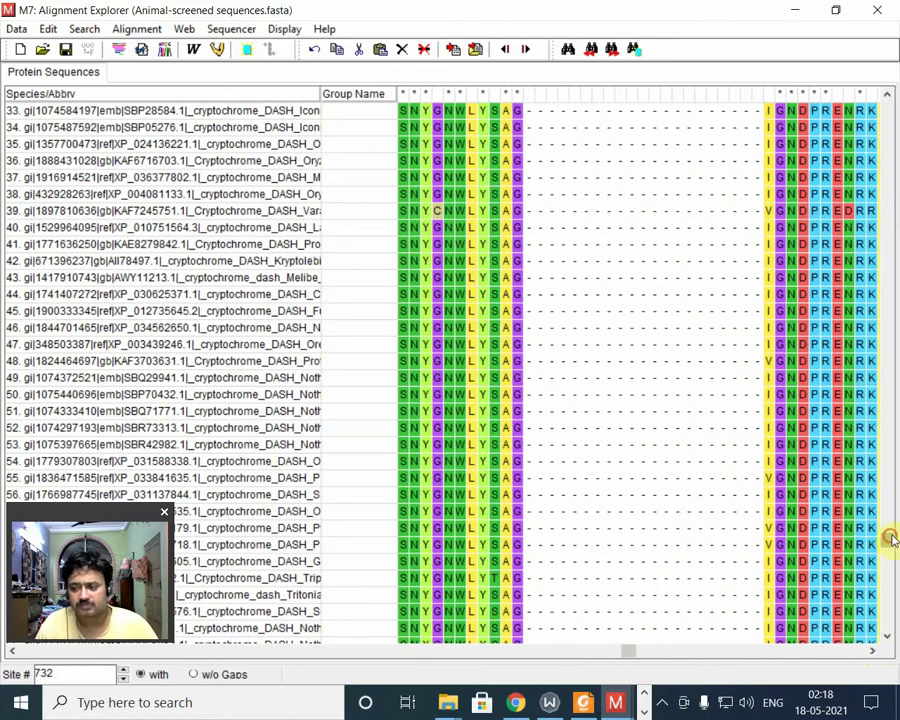
# Step: Examine the insertion starting with TFLELL in the Daphnia magna sequence in row 15 by highlighting it with the gaps in rows 14 and 16
pyautogui.moveTo(886, 536); pyautogui.dragTo(884, 162)
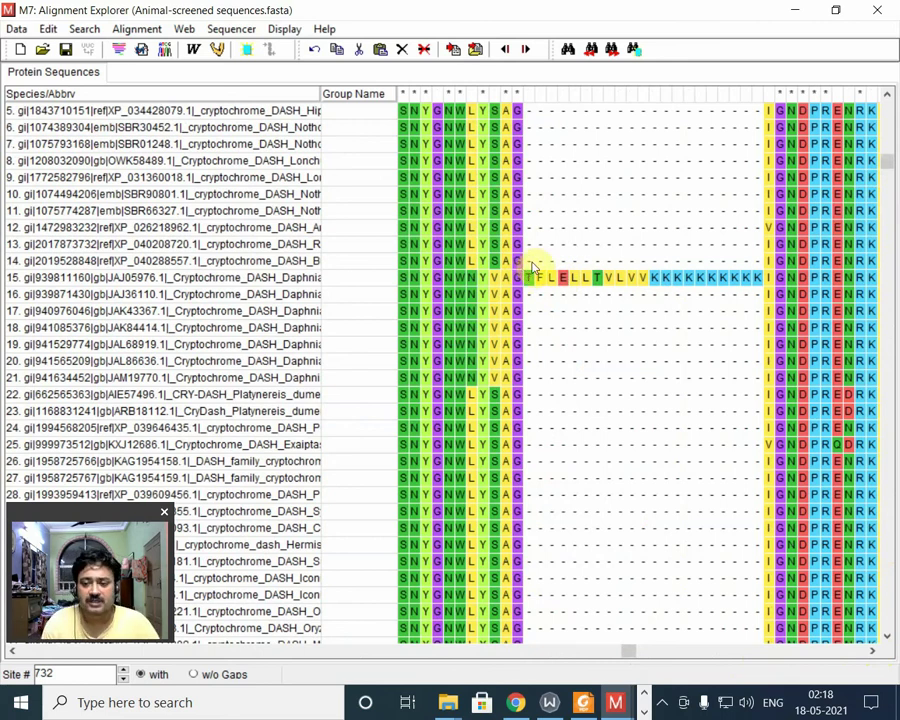
pyautogui.moveTo(525, 262); pyautogui.dragTo(756, 302)
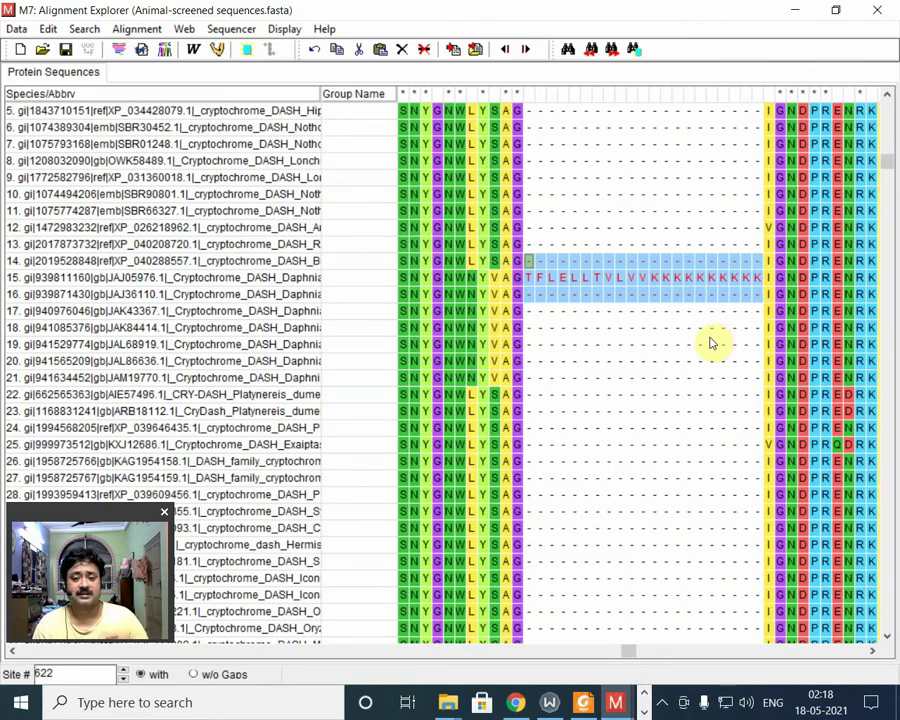
pyautogui.click(653, 344)
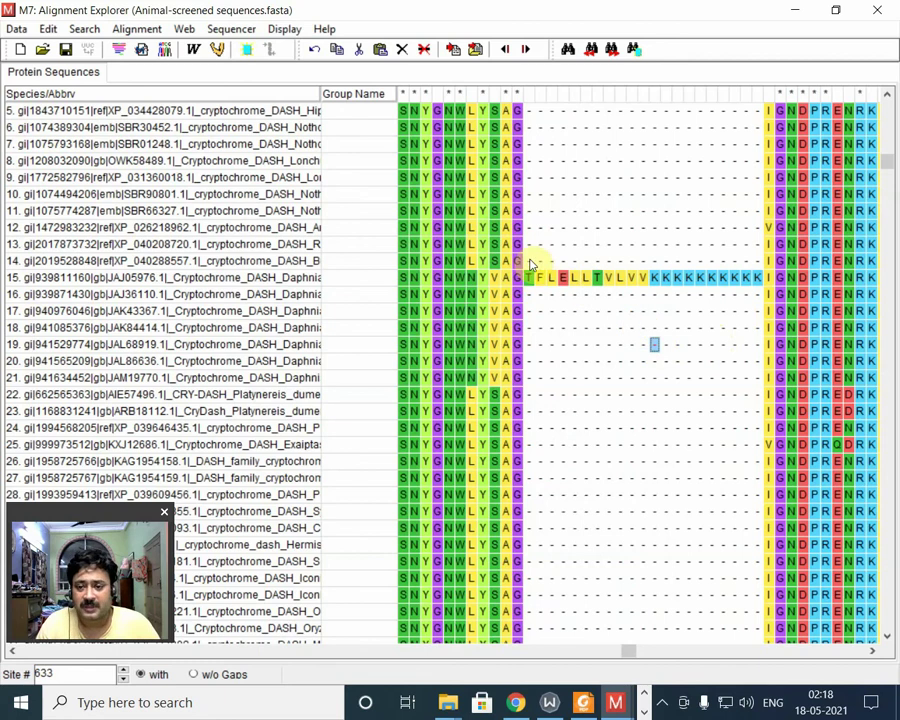
pyautogui.moveTo(529, 262); pyautogui.dragTo(753, 302)
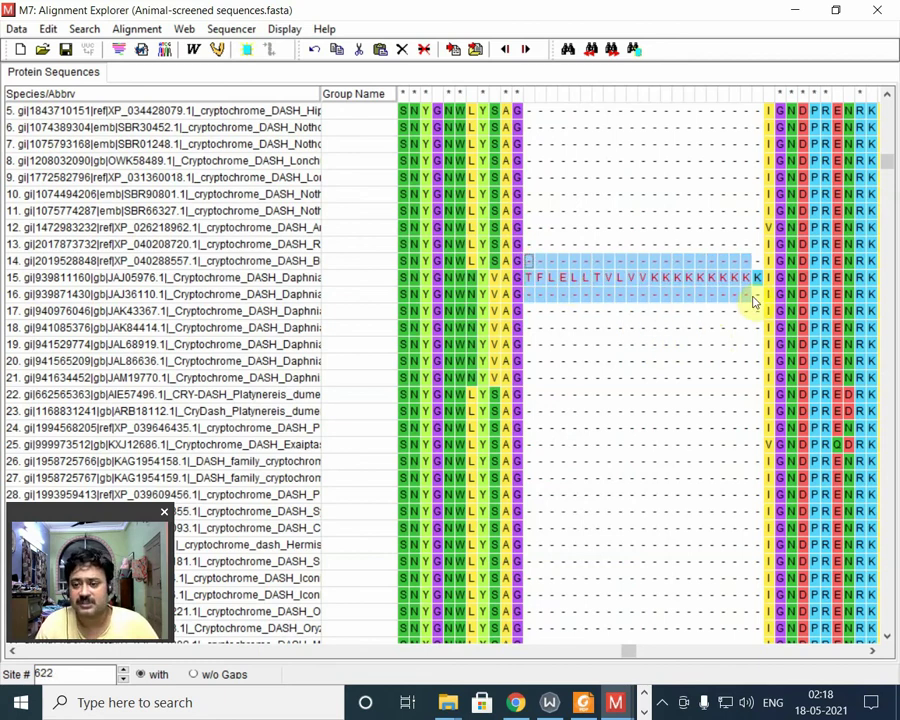
pyautogui.click(688, 327)
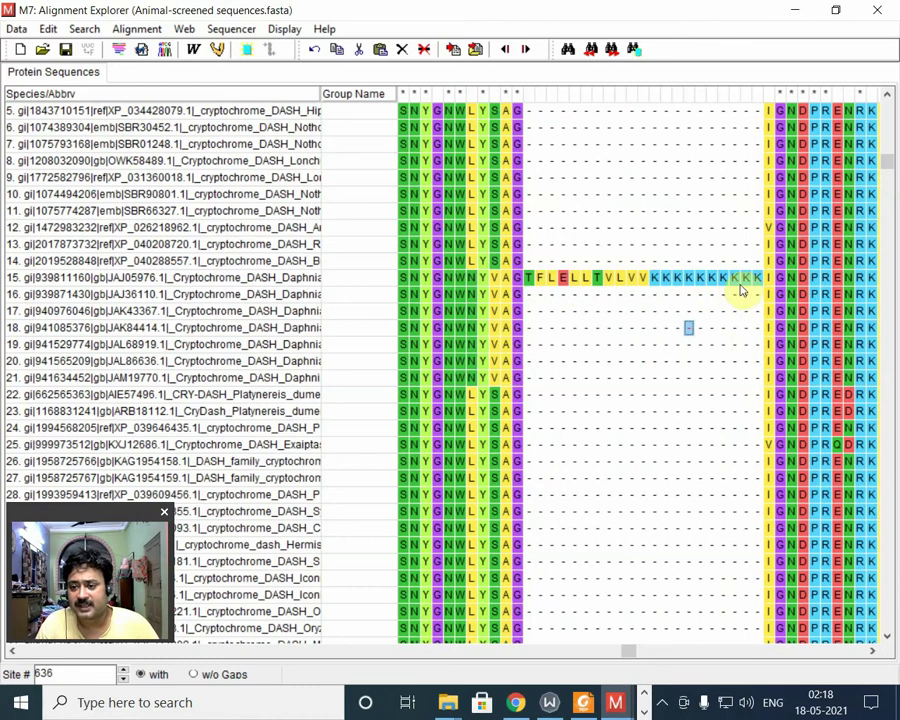
pyautogui.press('Up')
pyautogui.press('Up')
pyautogui.press('Up')
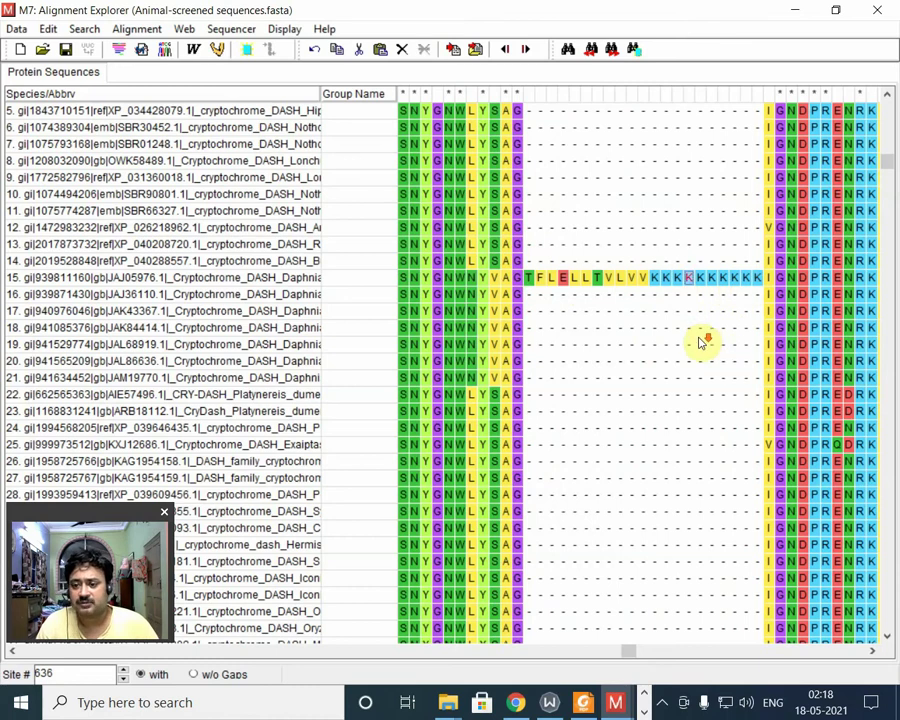
pyautogui.moveTo(885, 165); pyautogui.dragTo(890, 117)
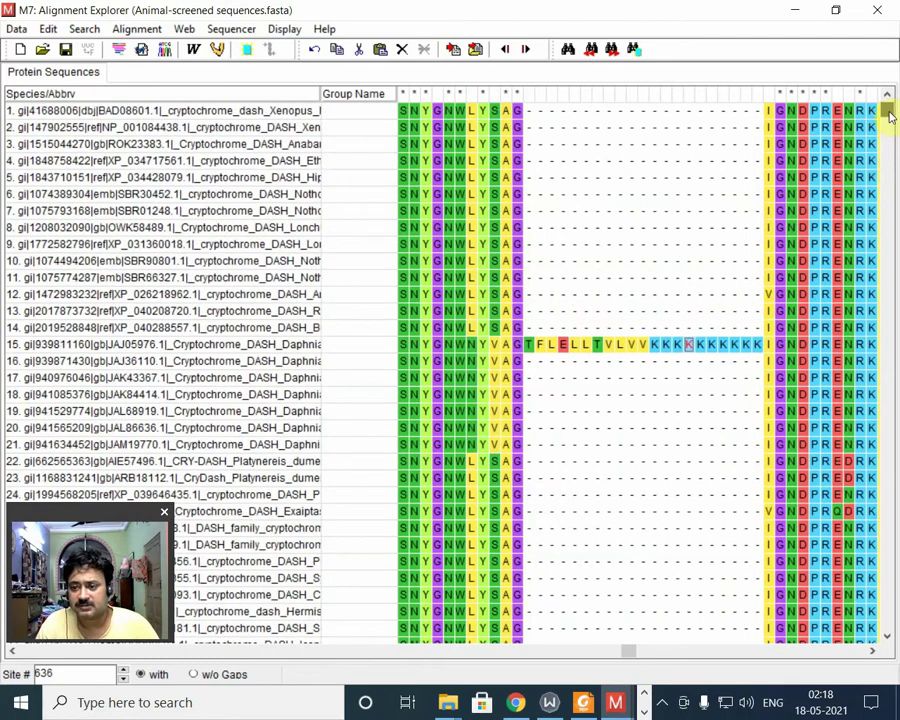
pyautogui.moveTo(896, 210)
pyautogui.mouseDown()
pyautogui.moveTo(886, 396)
pyautogui.moveTo(895, 683)
pyautogui.moveTo(890, 222)
pyautogui.mouseUp()
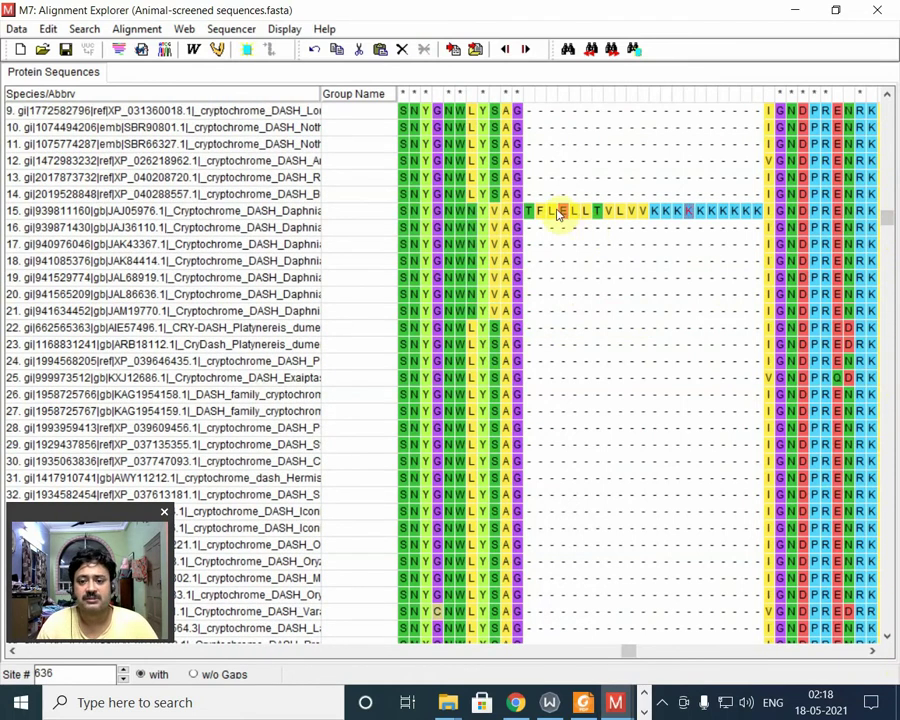
pyautogui.moveTo(527, 196); pyautogui.dragTo(758, 236)
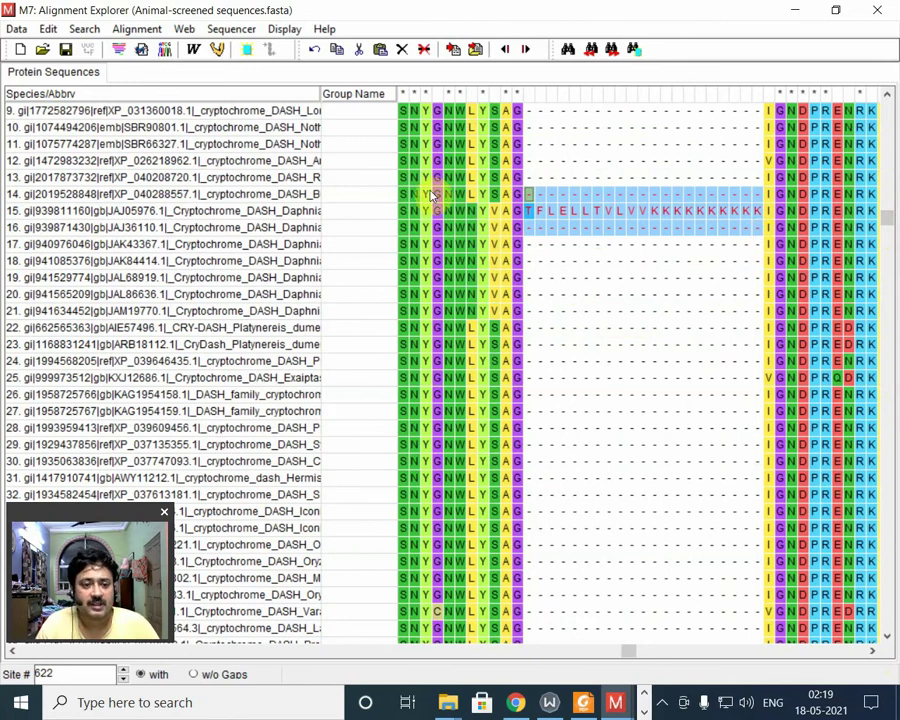
# Step: Narrow the species name column slightly and delete the Daphnia magna sequence JAJ05976.1 in row 15 from the alignment
pyautogui.click(303, 212)
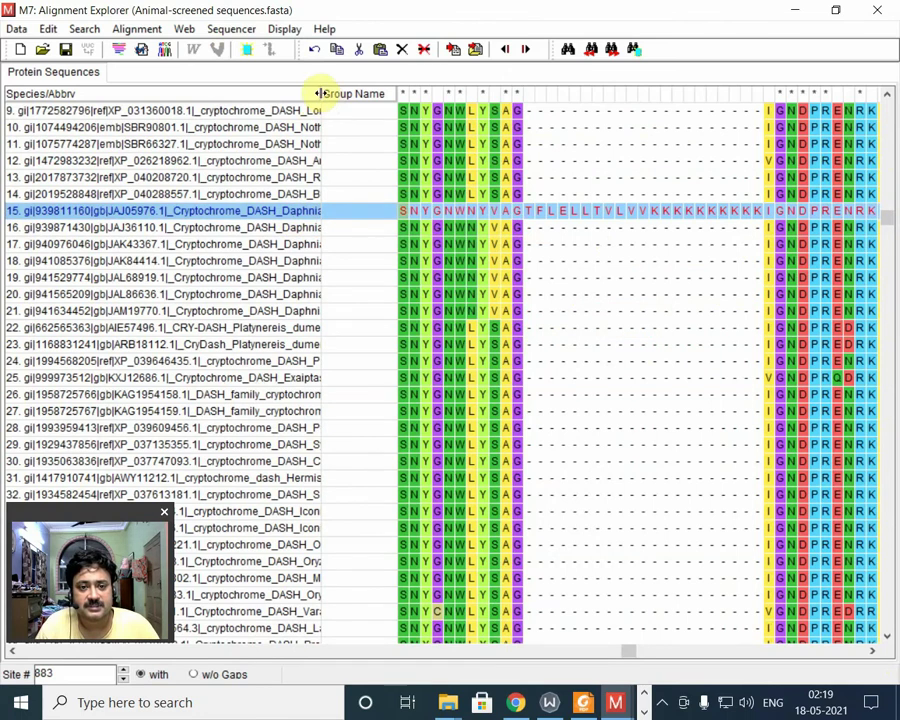
pyautogui.moveTo(320, 93); pyautogui.dragTo(295, 93)
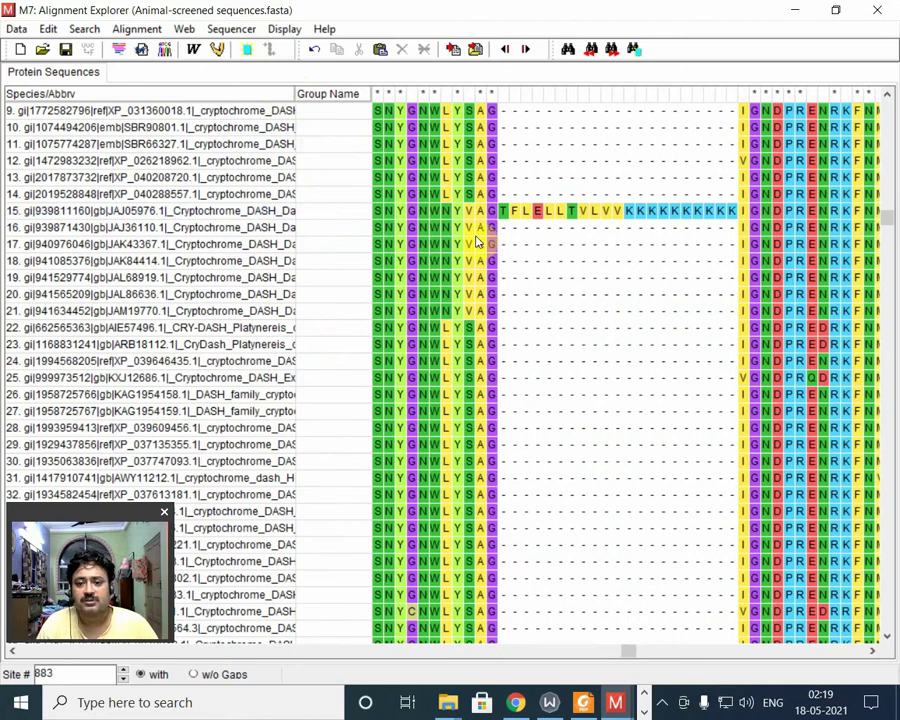
pyautogui.moveTo(630, 651)
pyautogui.mouseDown()
pyautogui.moveTo(458, 649)
pyautogui.moveTo(633, 648)
pyautogui.mouseUp()
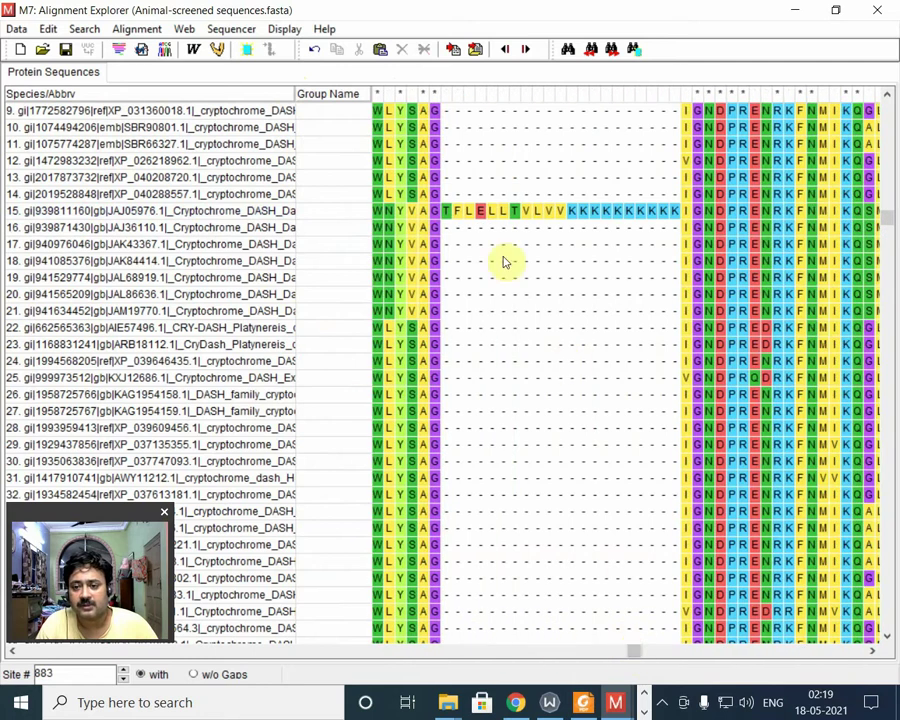
pyautogui.click(170, 210)
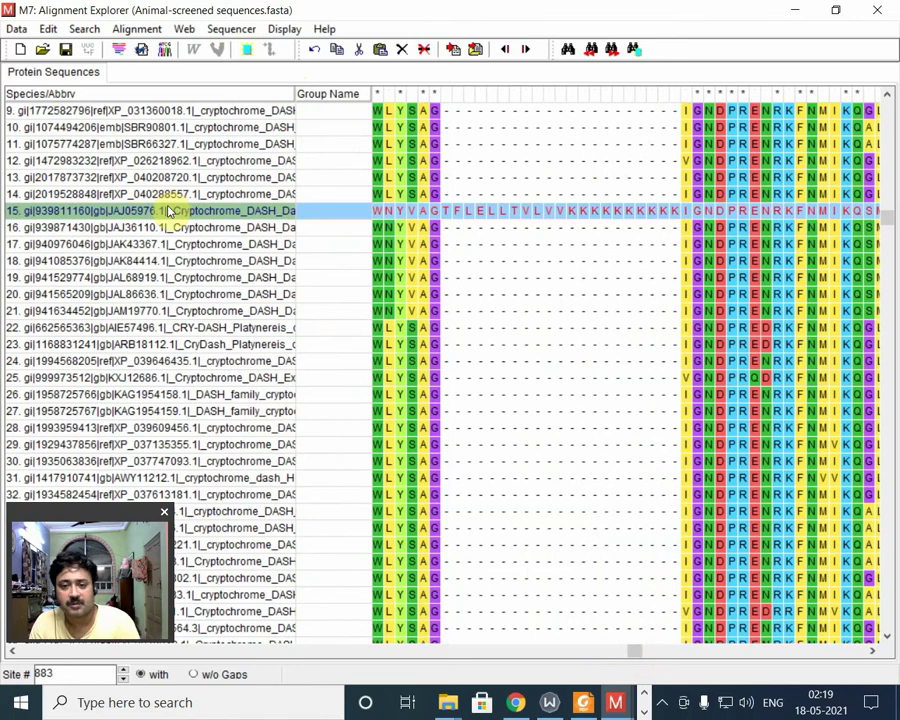
pyautogui.press('Delete')
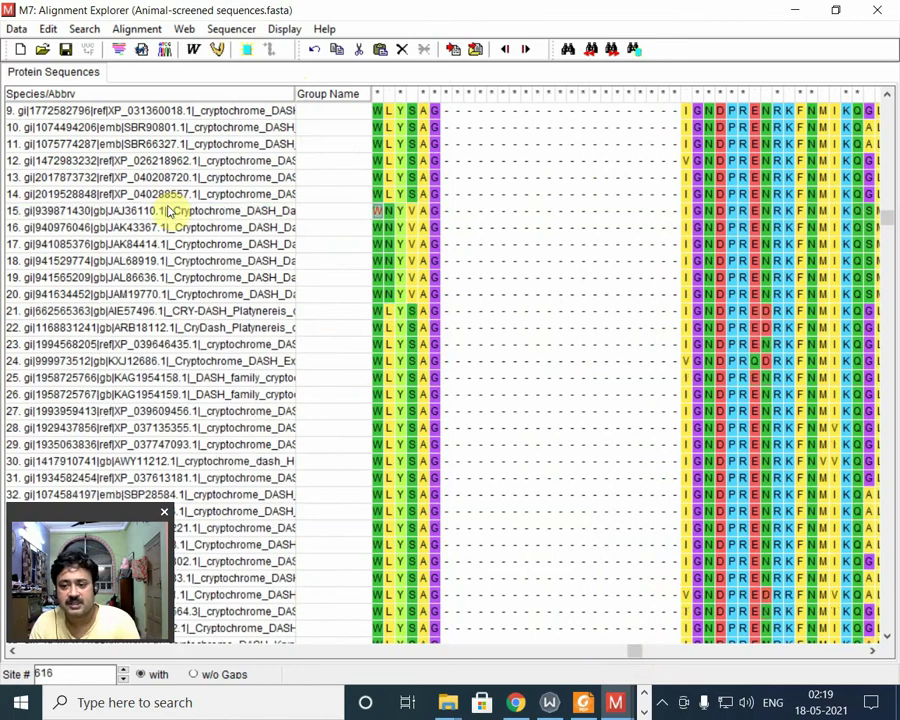
# Step: Highlight the run of X residues in the Daphnia magna sequence JAL86636.1 in row 19 and select that whole sequence
pyautogui.moveTo(636, 657); pyautogui.dragTo(534, 655)
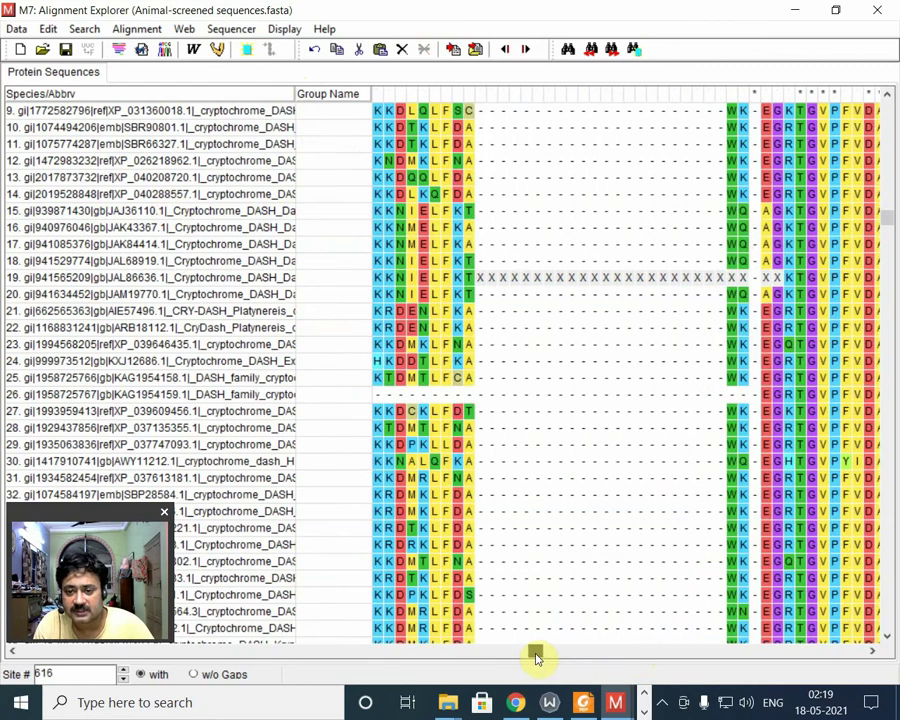
pyautogui.moveTo(502, 279); pyautogui.dragTo(757, 281)
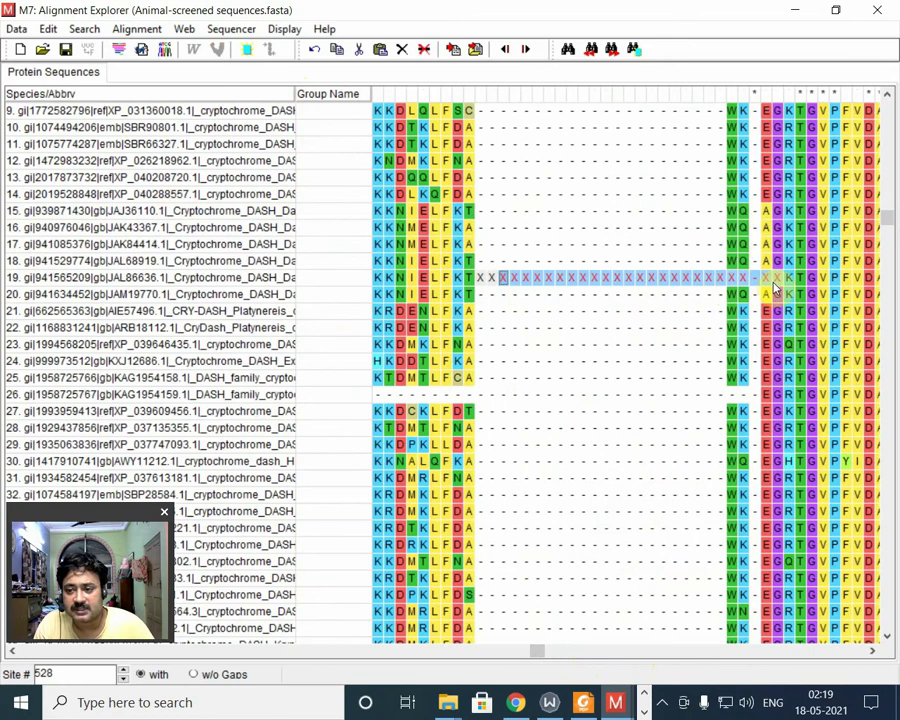
pyautogui.moveTo(480, 281); pyautogui.dragTo(777, 287)
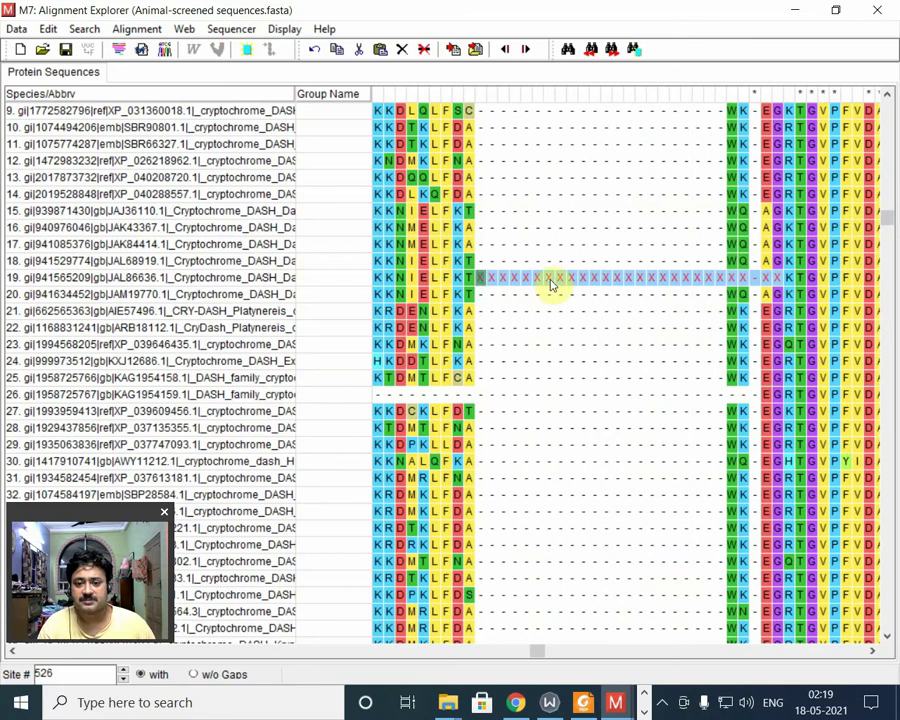
pyautogui.click(278, 281)
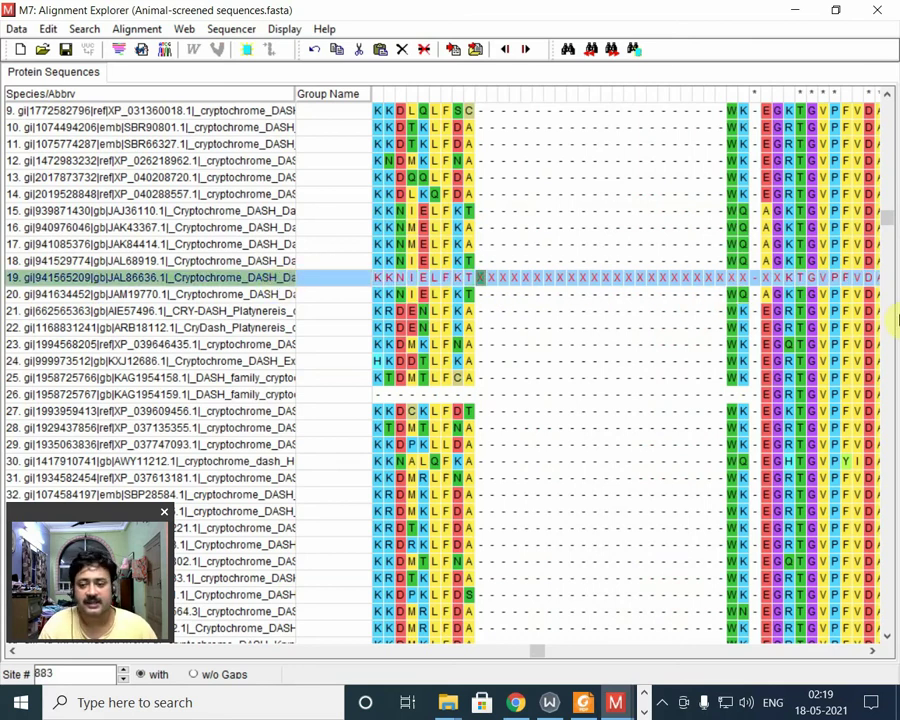
# Step: Compare row 19's run of X residues with the neighbouring rows and delete the Daphnia magna sequence JAL86636.1 from the alignment
pyautogui.moveTo(890, 225); pyautogui.dragTo(891, 195)
pyautogui.moveTo(890, 120); pyautogui.dragTo(887, 290)
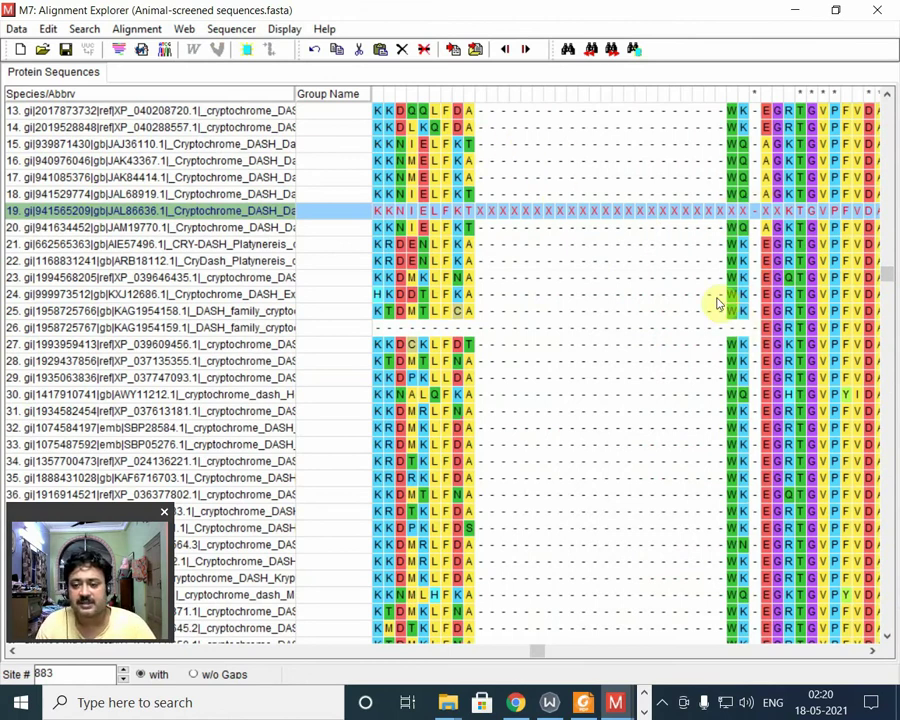
pyautogui.click(36, 214)
pyautogui.click(36, 212)
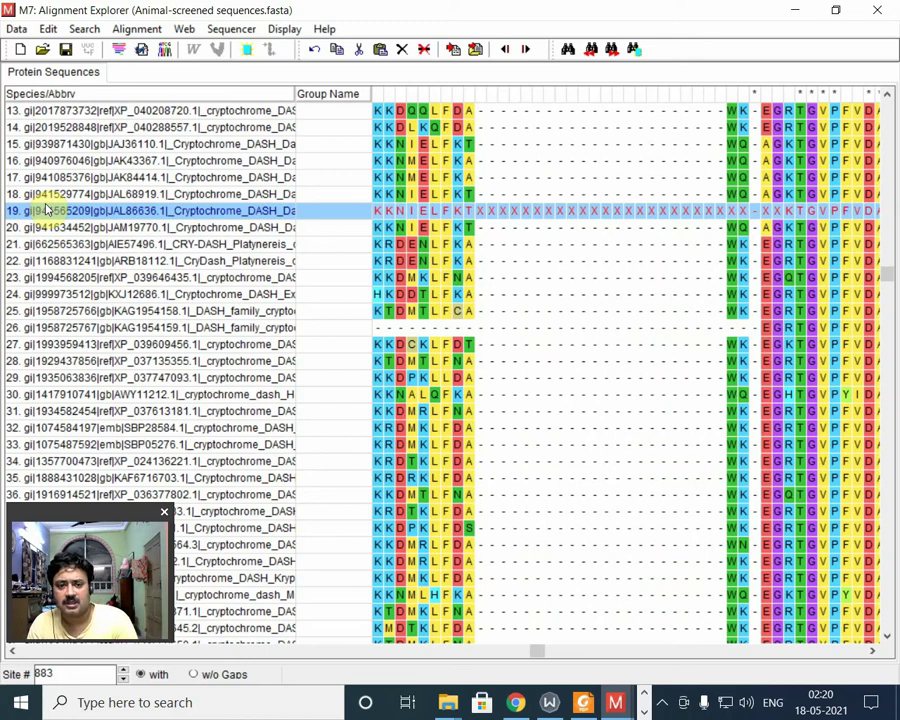
pyautogui.press('Delete')
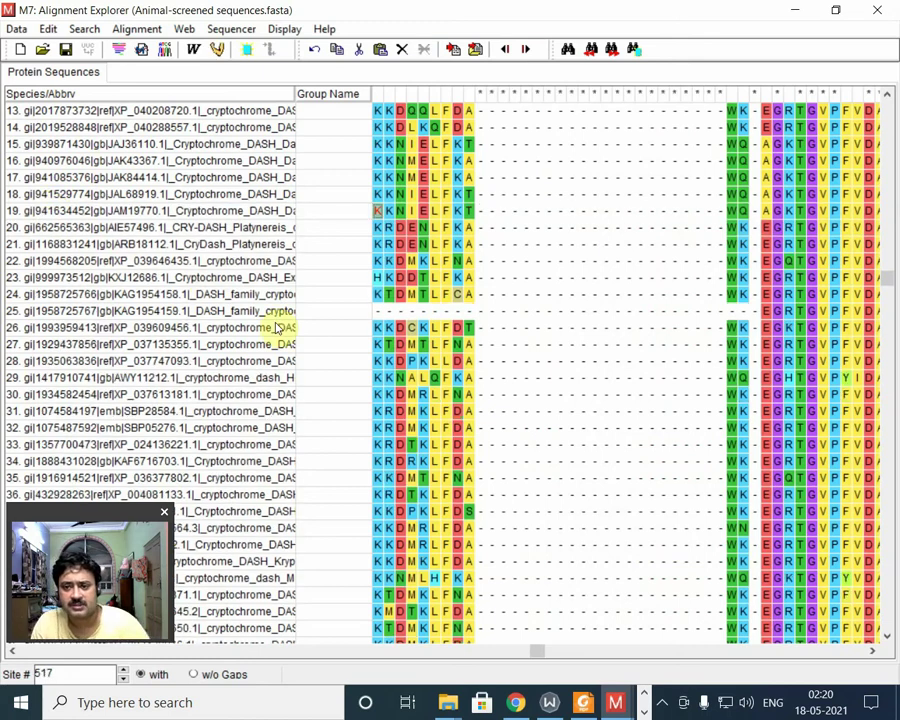
# Step: Examine the insertion starting with YWVRFELLWR in sequence JAK84414.1 in row 17 by highlighting it with the gaps in rows 16 and 18
pyautogui.moveTo(534, 655); pyautogui.dragTo(467, 653)
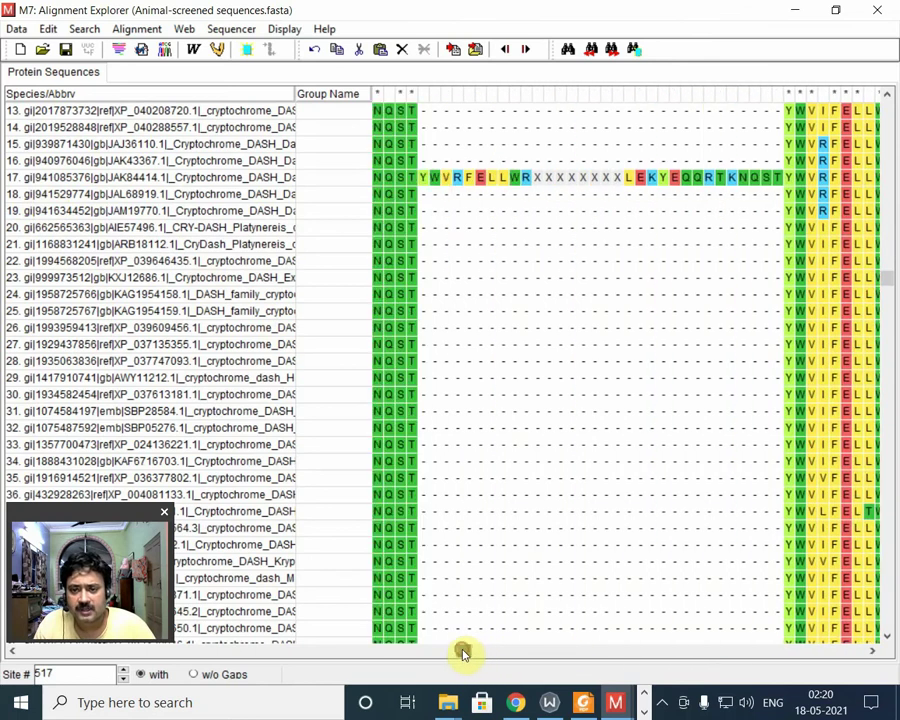
pyautogui.click(456, 180)
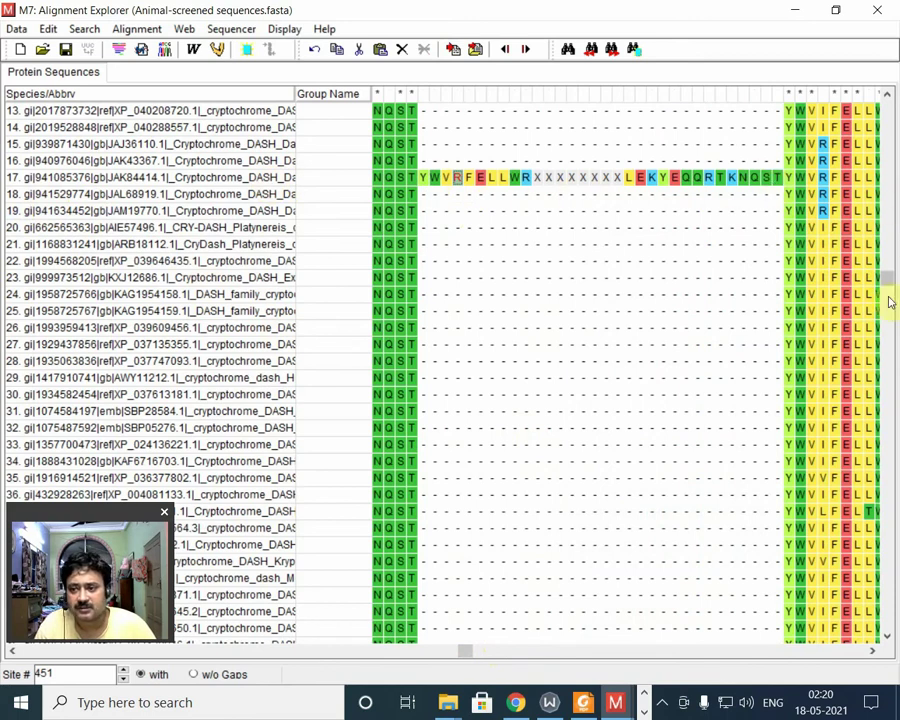
pyautogui.moveTo(886, 280); pyautogui.dragTo(880, 243)
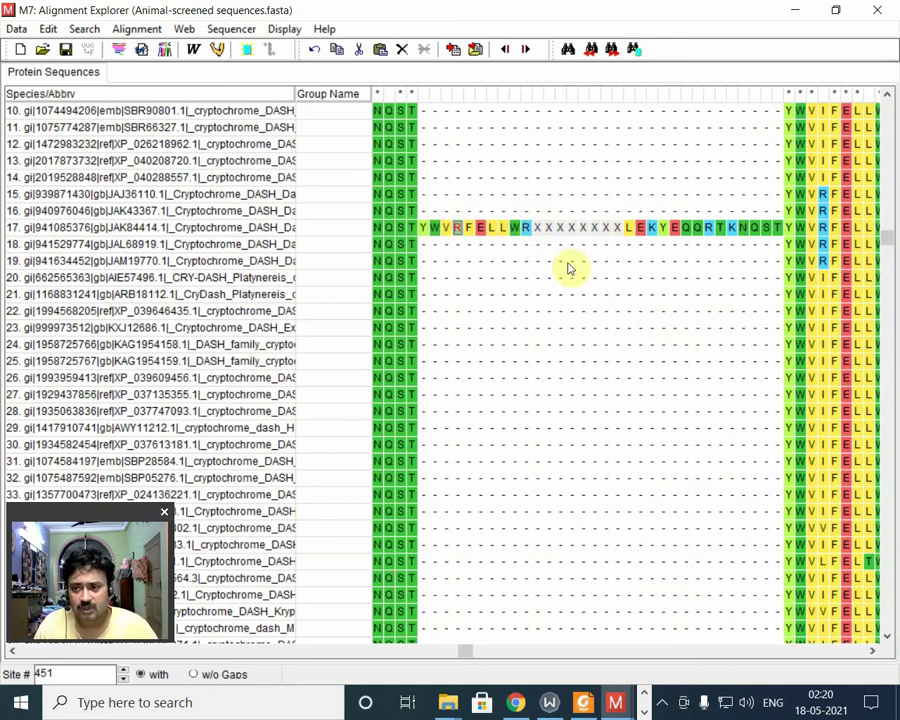
pyautogui.moveTo(424, 218); pyautogui.dragTo(780, 250)
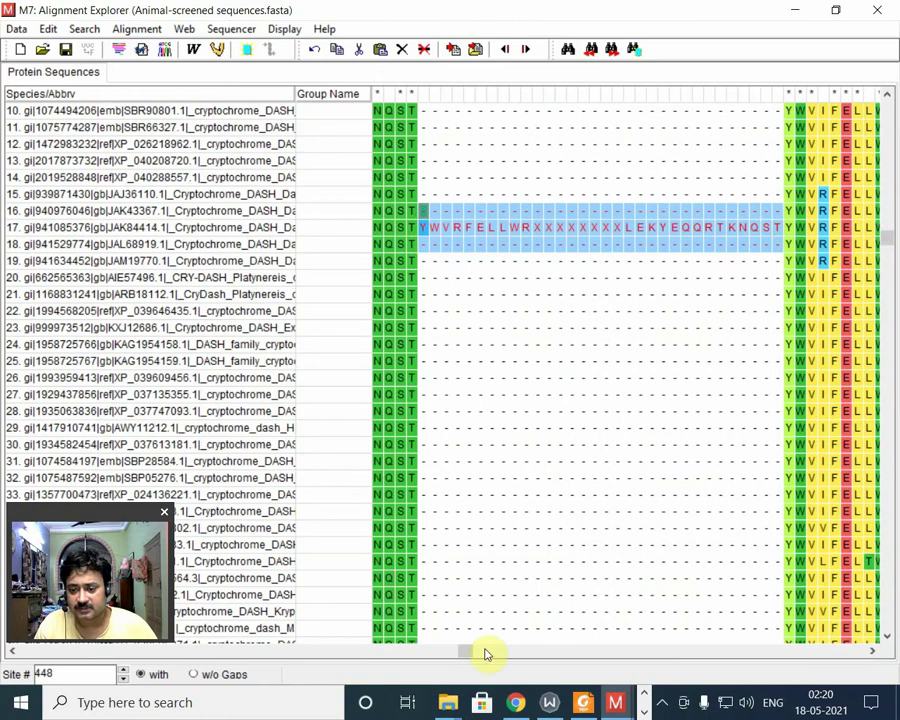
pyautogui.moveTo(462, 652)
pyautogui.mouseDown()
pyautogui.moveTo(412, 653)
pyautogui.moveTo(468, 652)
pyautogui.mouseUp()
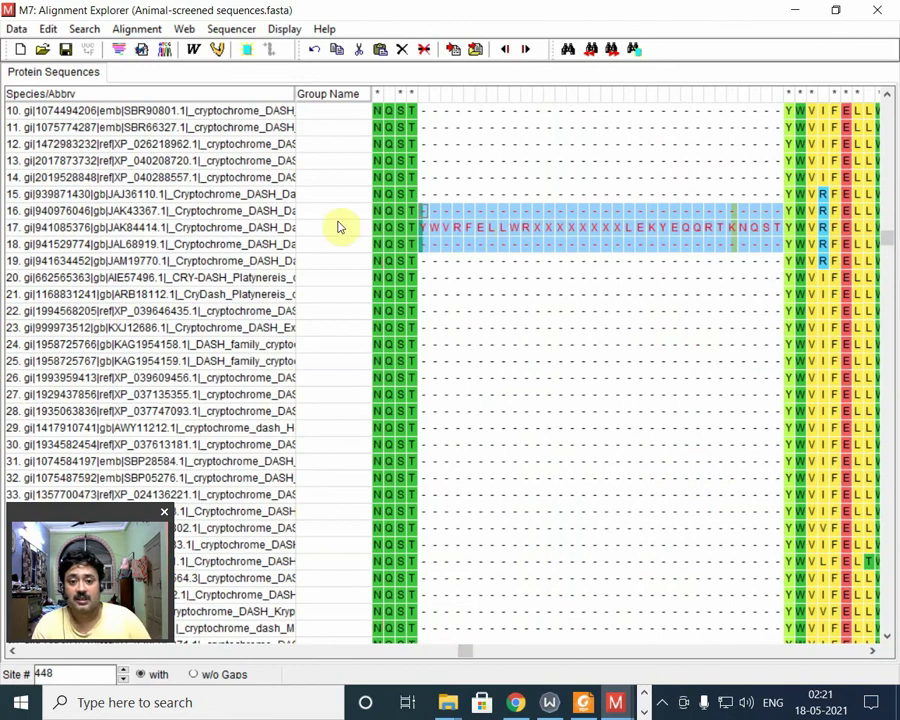
# Step: Narrow the species name column slightly and delete sequence JAK84414.1 in row 17 from the alignment
pyautogui.click(270, 230)
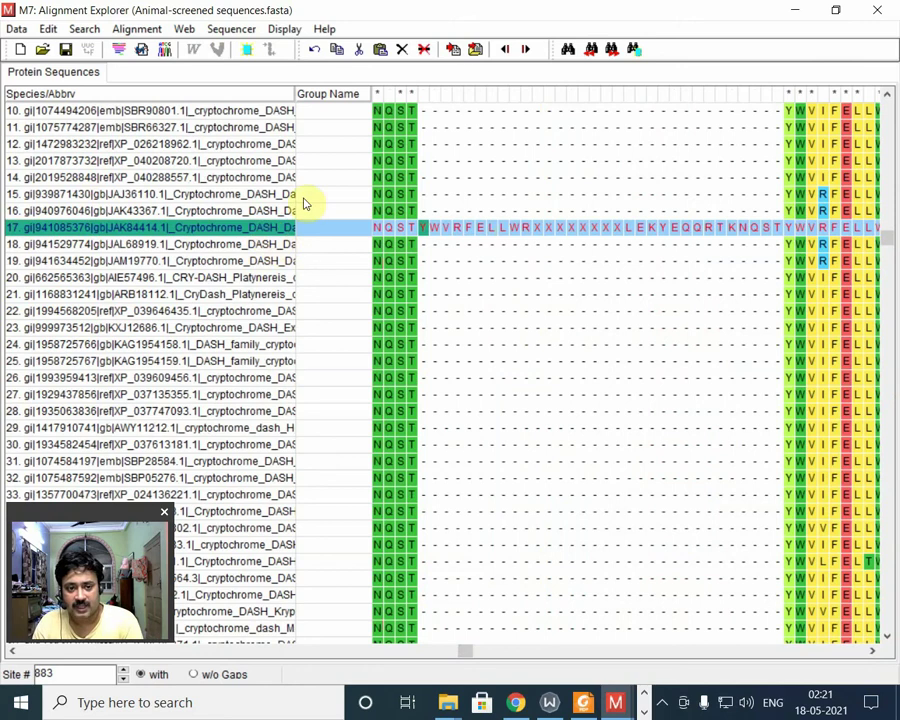
pyautogui.moveTo(292, 93); pyautogui.dragTo(270, 94)
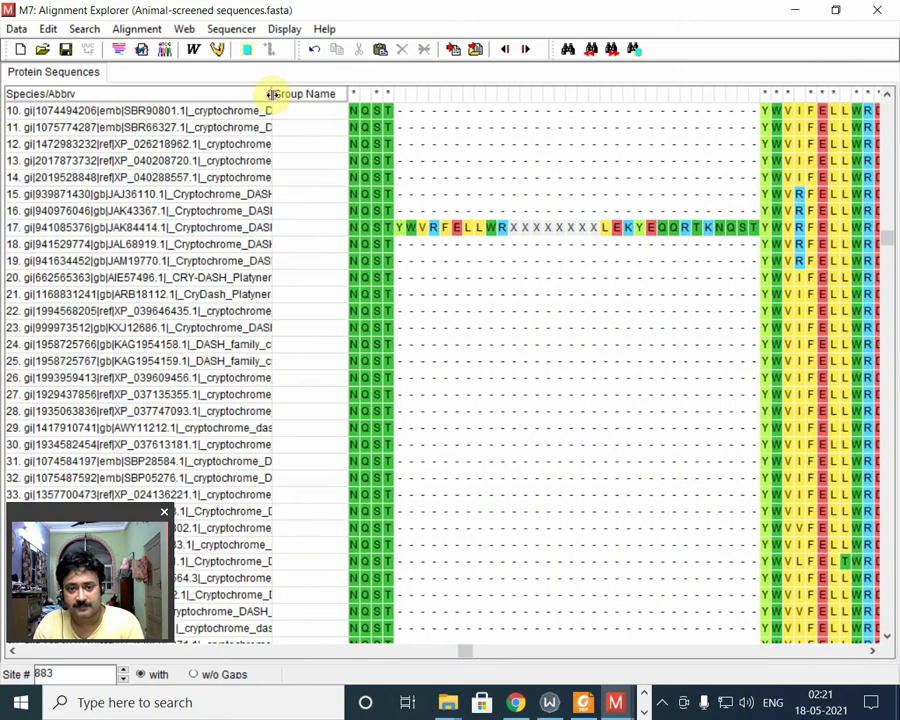
pyautogui.click(240, 227)
pyautogui.press('Delete')
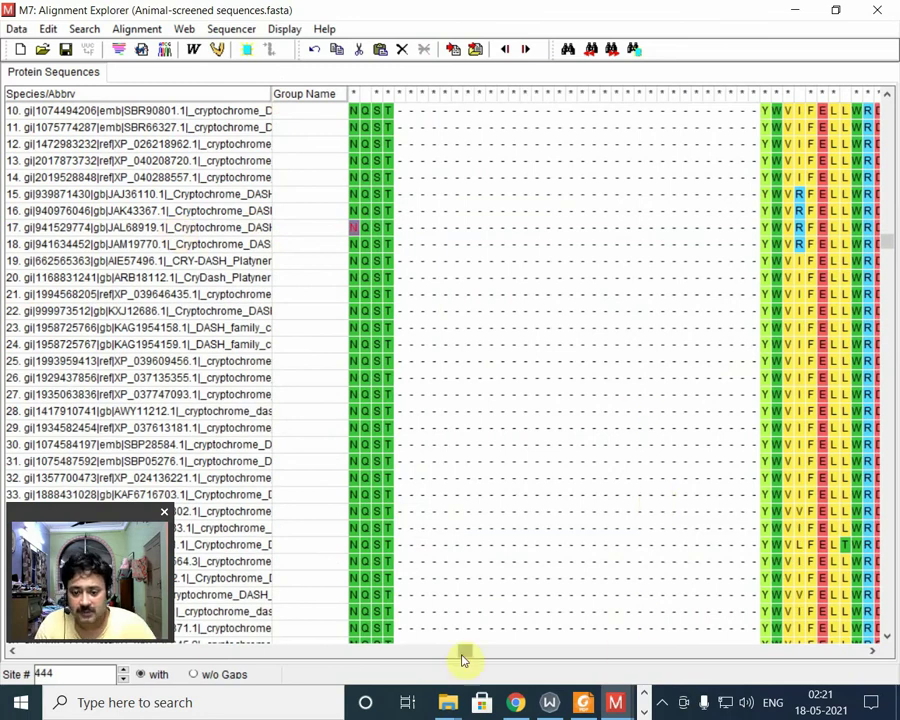
# Step: Locate the insertion starting with SFHTHVLNLG in sequence KAF7245751.1 in row 36 and compare it with the sequences above and below
pyautogui.moveTo(464, 651); pyautogui.dragTo(335, 652)
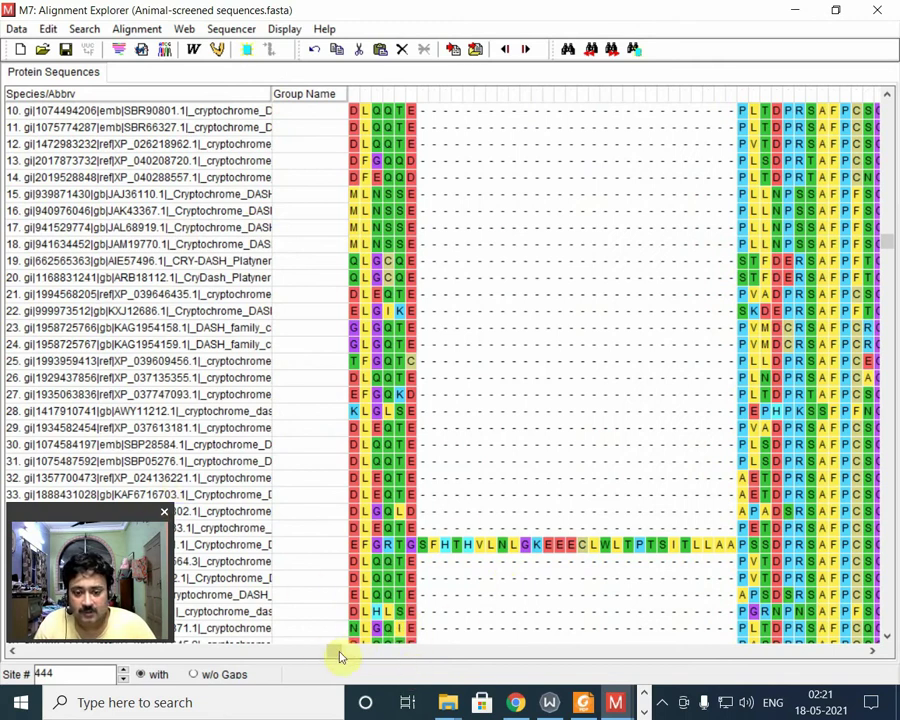
pyautogui.moveTo(130, 519); pyautogui.dragTo(147, 339)
pyautogui.click(181, 547)
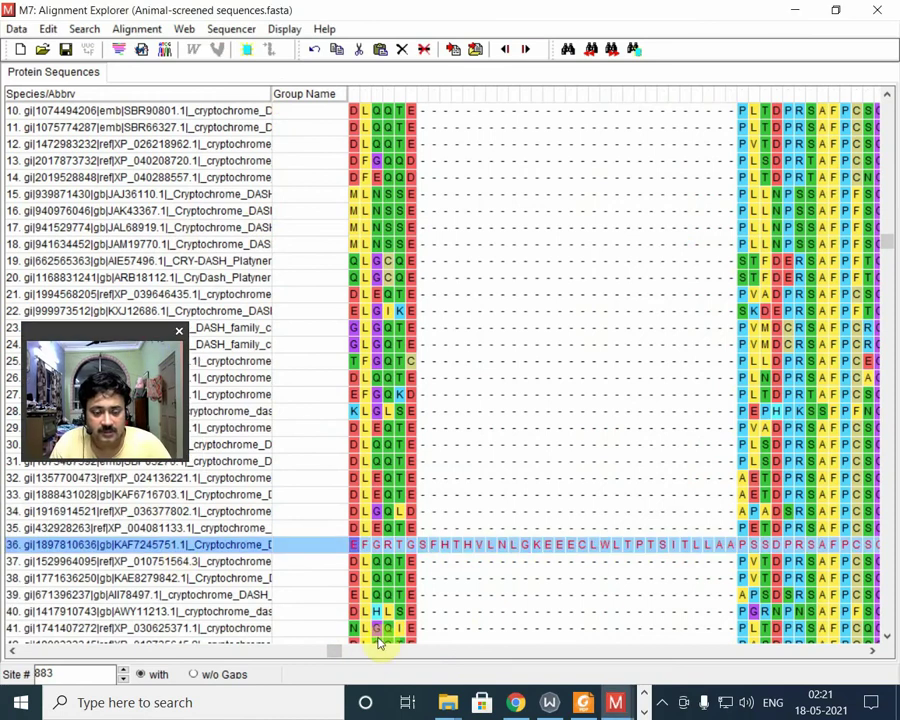
pyautogui.moveTo(335, 651)
pyautogui.mouseDown()
pyautogui.moveTo(80, 649)
pyautogui.moveTo(225, 647)
pyautogui.moveTo(265, 657)
pyautogui.moveTo(326, 650)
pyautogui.mouseUp()
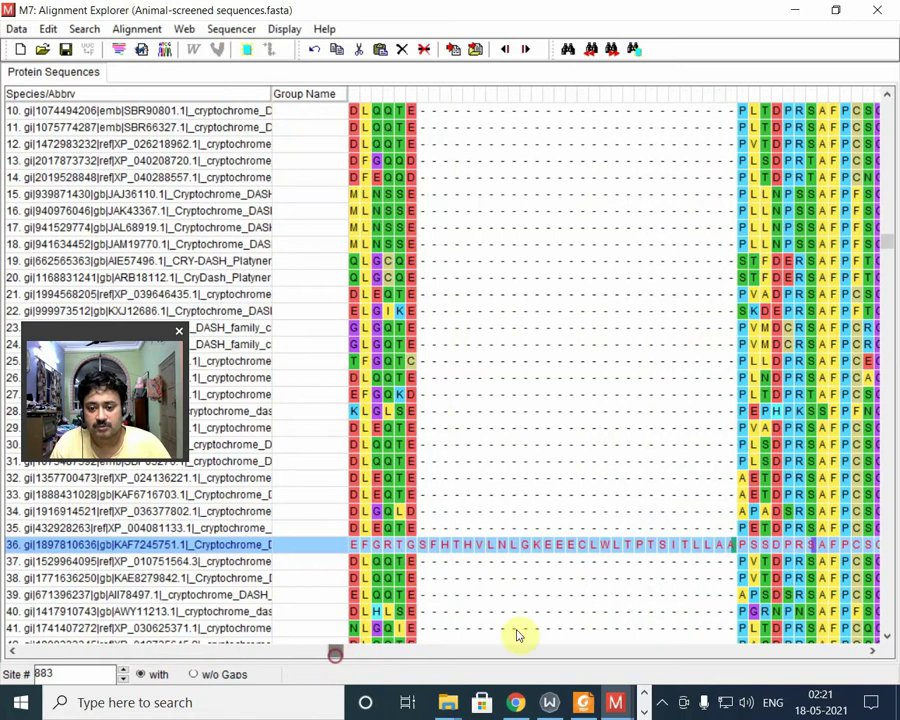
pyautogui.click(551, 580)
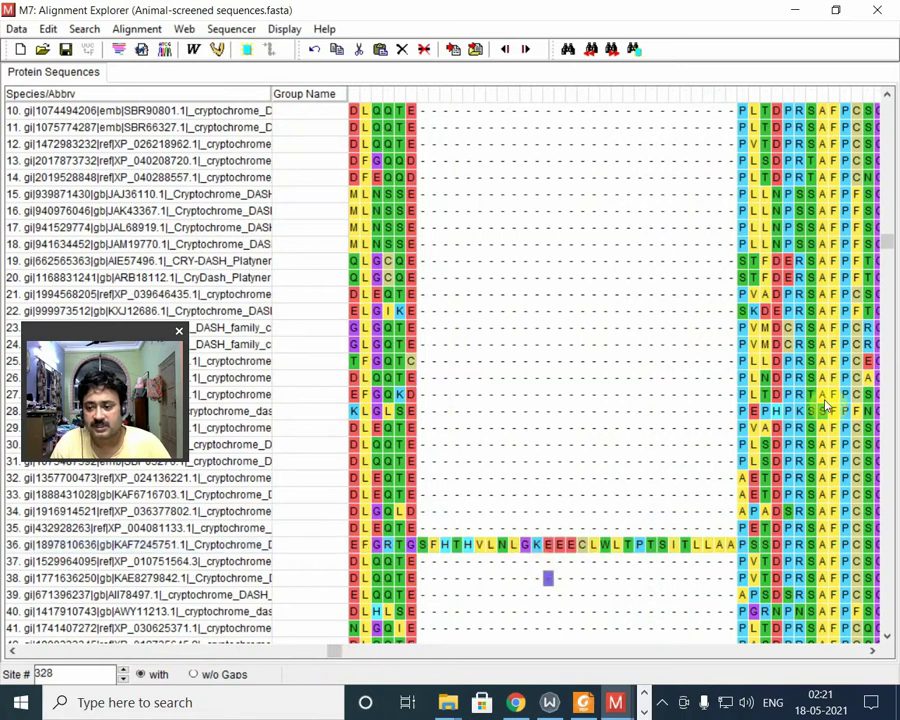
pyautogui.scroll(3, 884, 243)
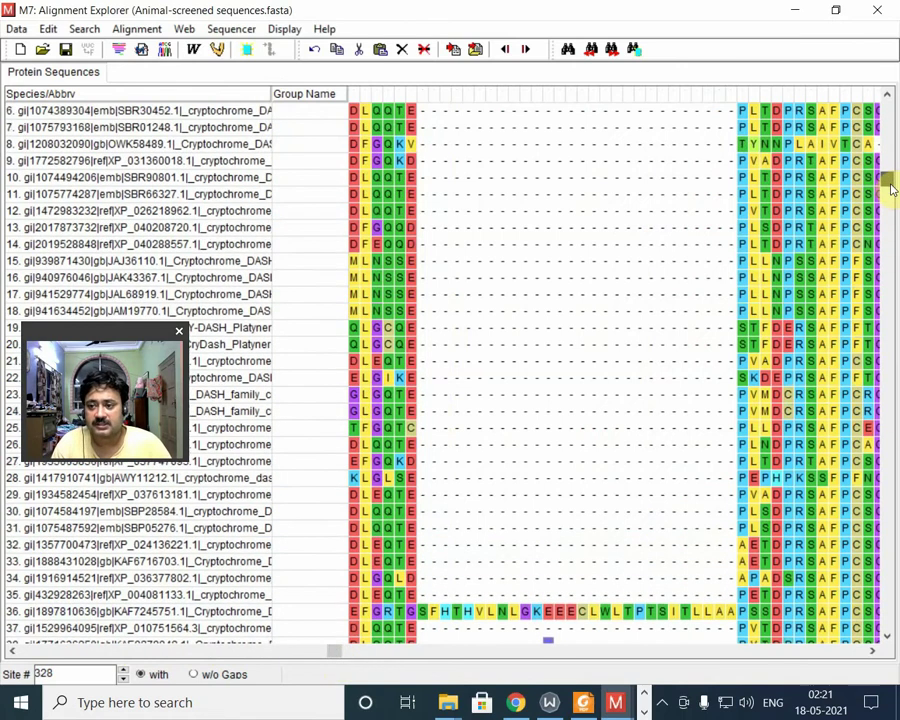
pyautogui.moveTo(884, 104); pyautogui.dragTo(897, 545)
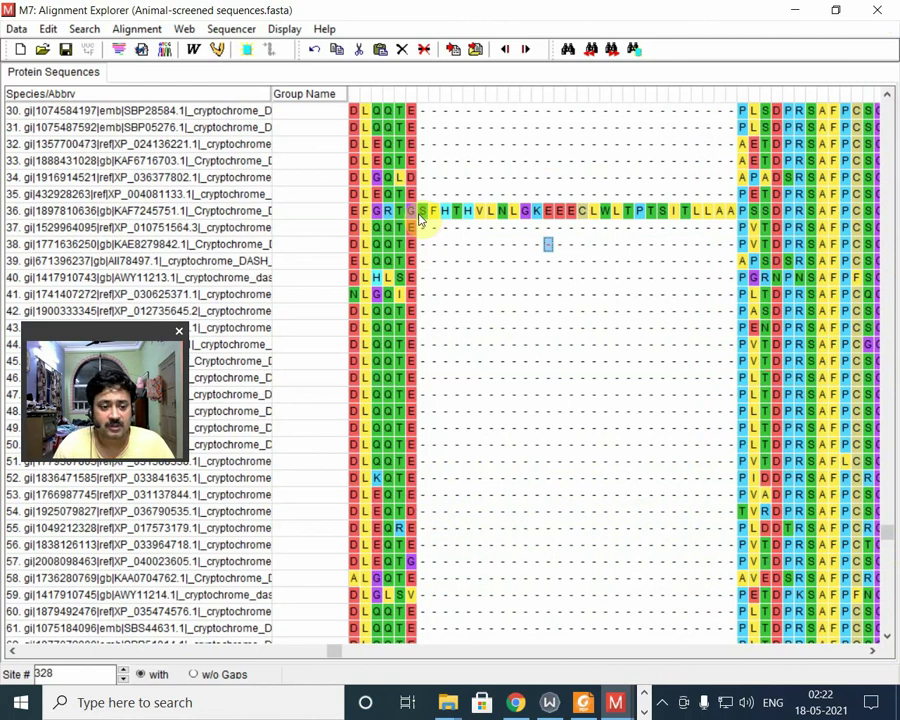
# Step: Examine row 36's SFHTHVLNLG insertion by repeatedly highlighting it together with the gaps in rows 35 and 37
pyautogui.moveTo(452, 212); pyautogui.dragTo(461, 218)
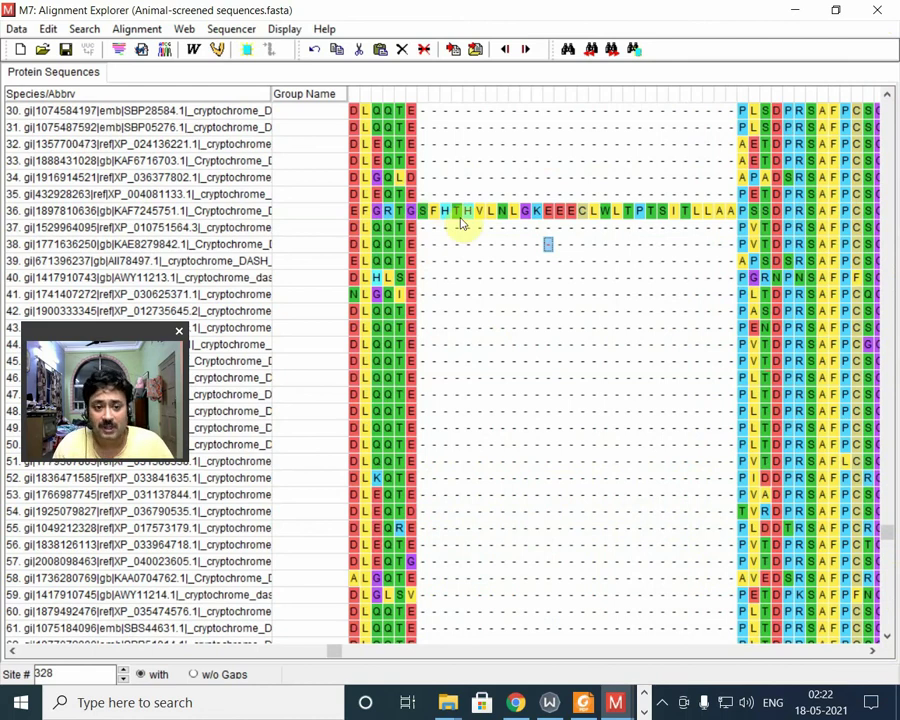
pyautogui.moveTo(422, 196); pyautogui.dragTo(736, 235)
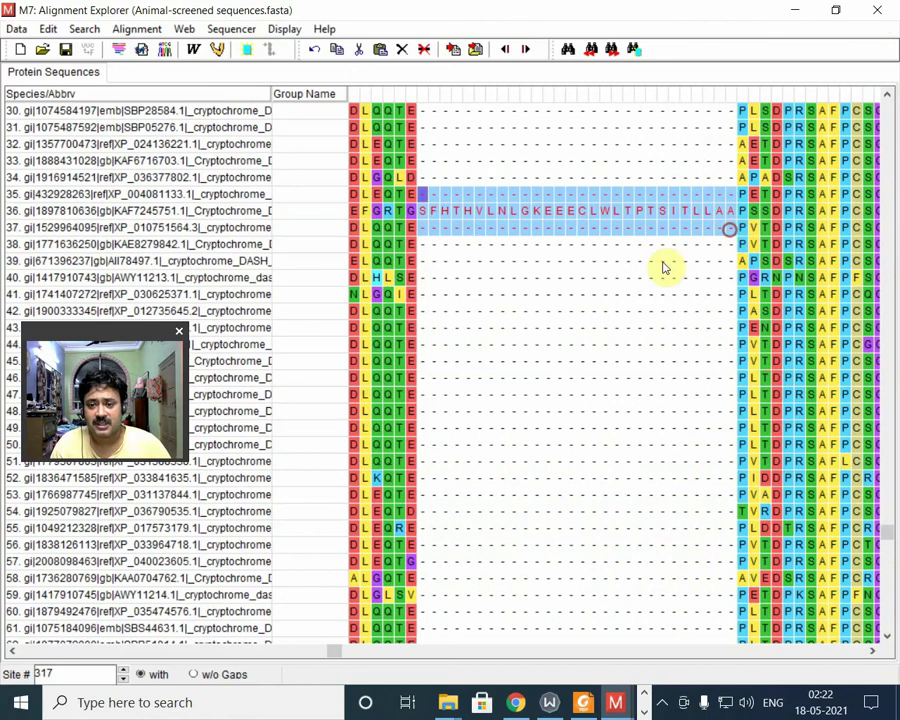
pyautogui.click(605, 277)
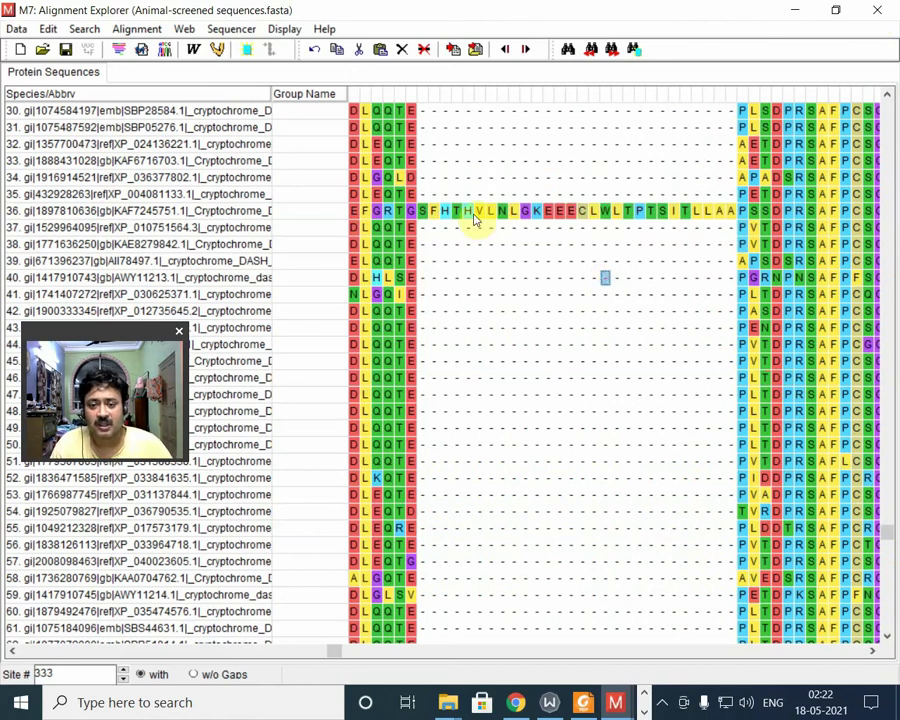
pyautogui.click(423, 195)
pyautogui.moveTo(433, 228); pyautogui.dragTo(735, 236)
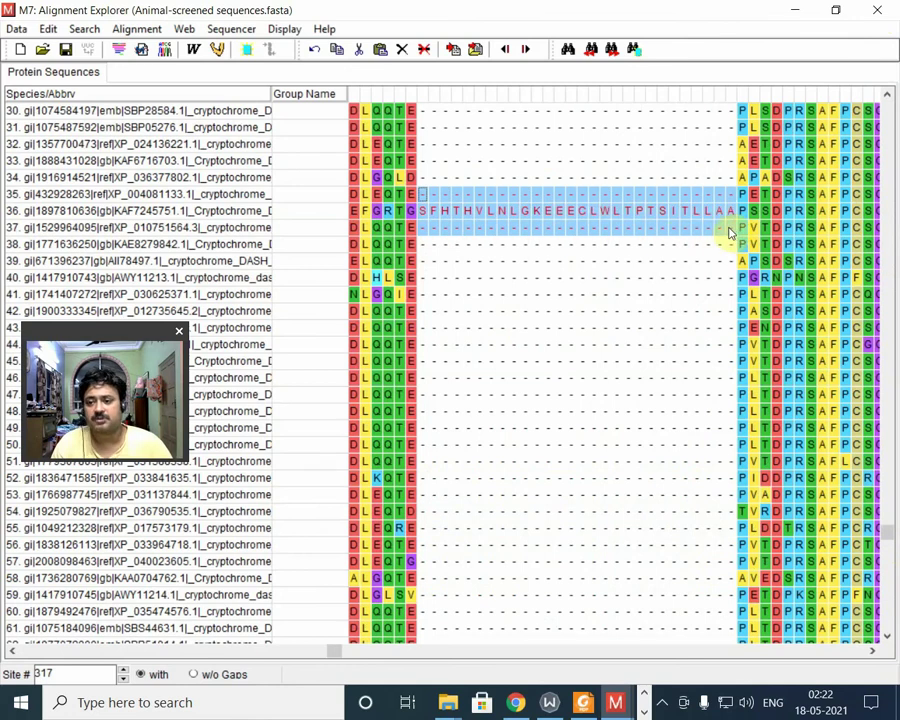
pyautogui.click(649, 262)
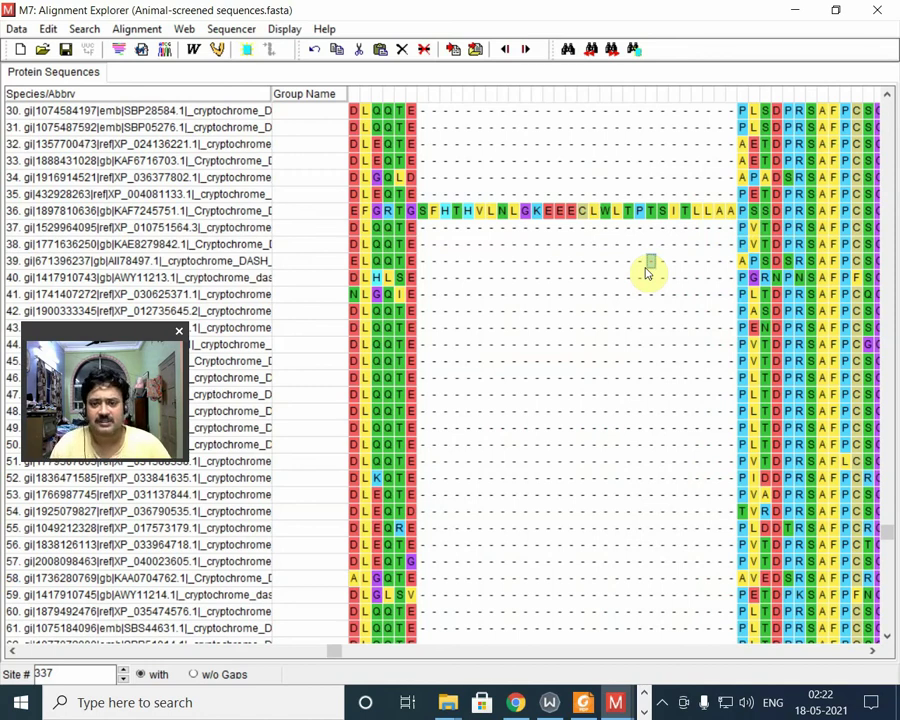
pyautogui.click(422, 194)
pyautogui.moveTo(422, 231); pyautogui.dragTo(728, 231)
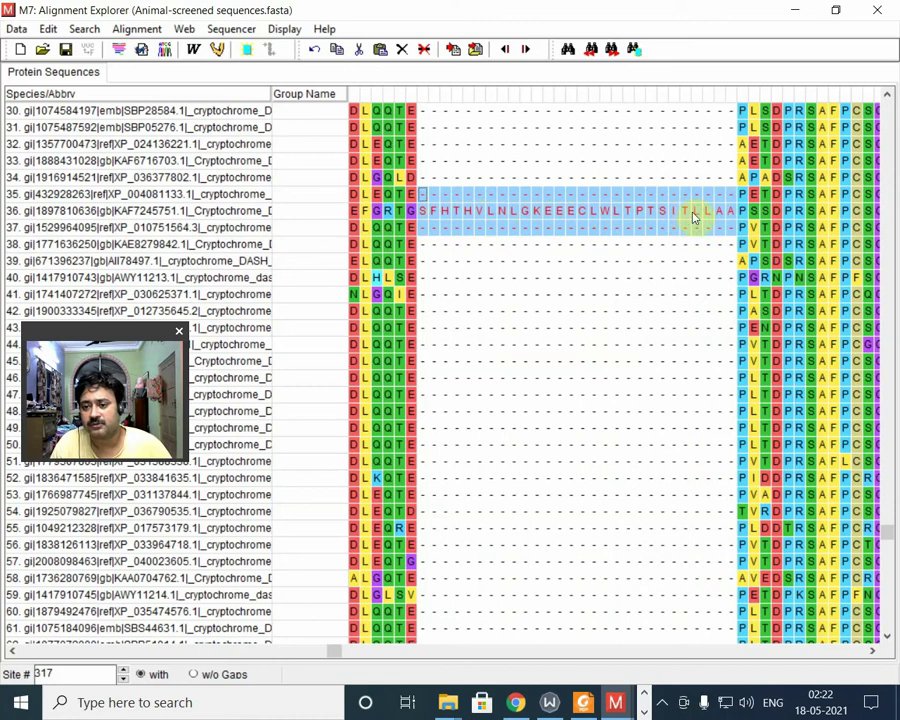
pyautogui.click(593, 160)
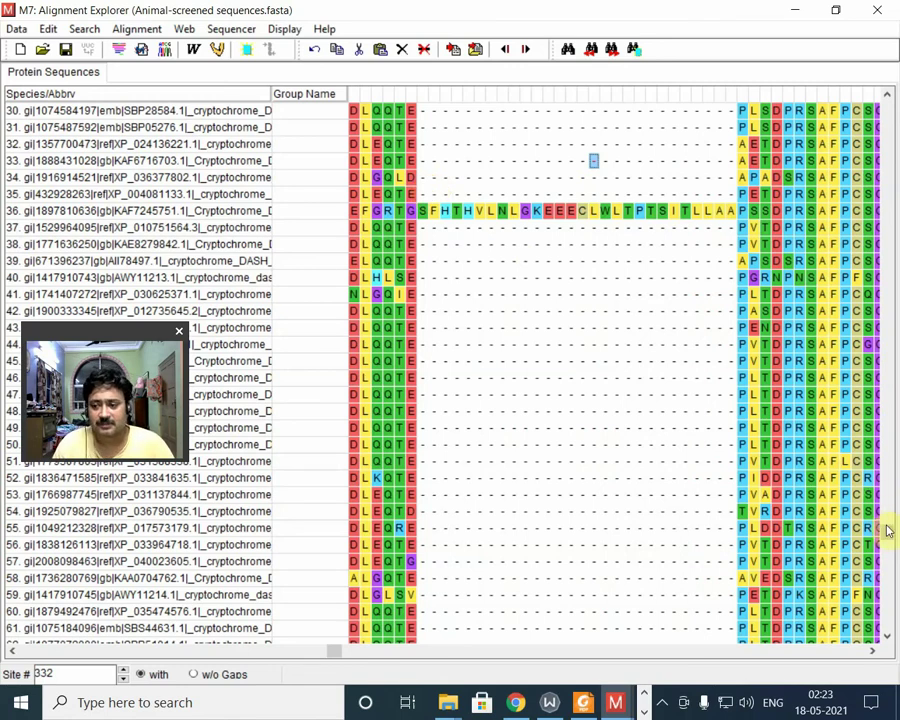
# Step: Compare the first residue of row 36's insertion with the gap at the same site in row 35
pyautogui.moveTo(887, 528); pyautogui.dragTo(887, 400)
pyautogui.click(424, 361)
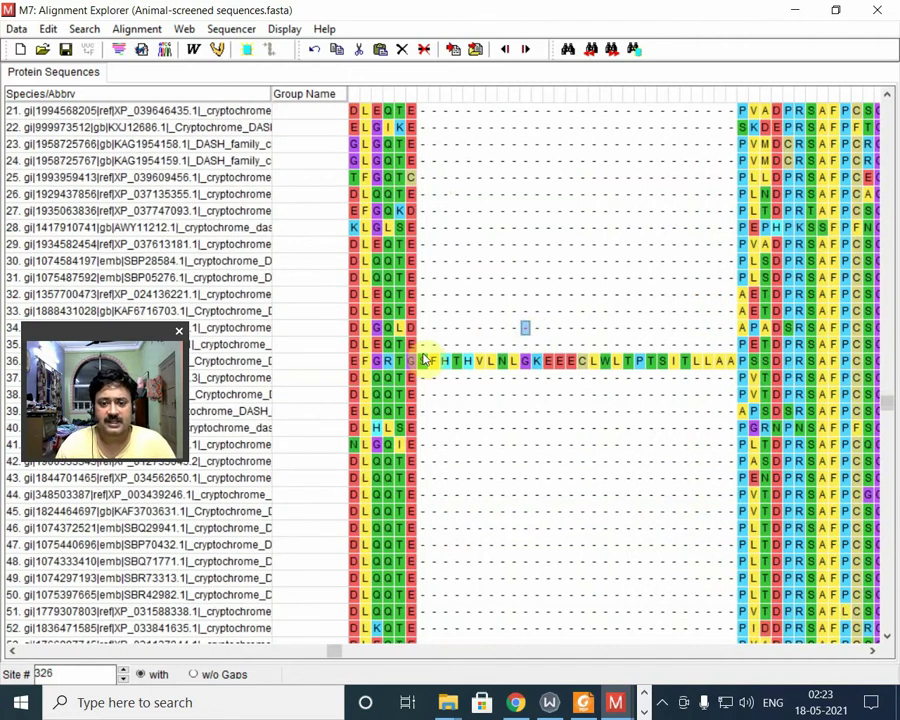
pyautogui.click(422, 344)
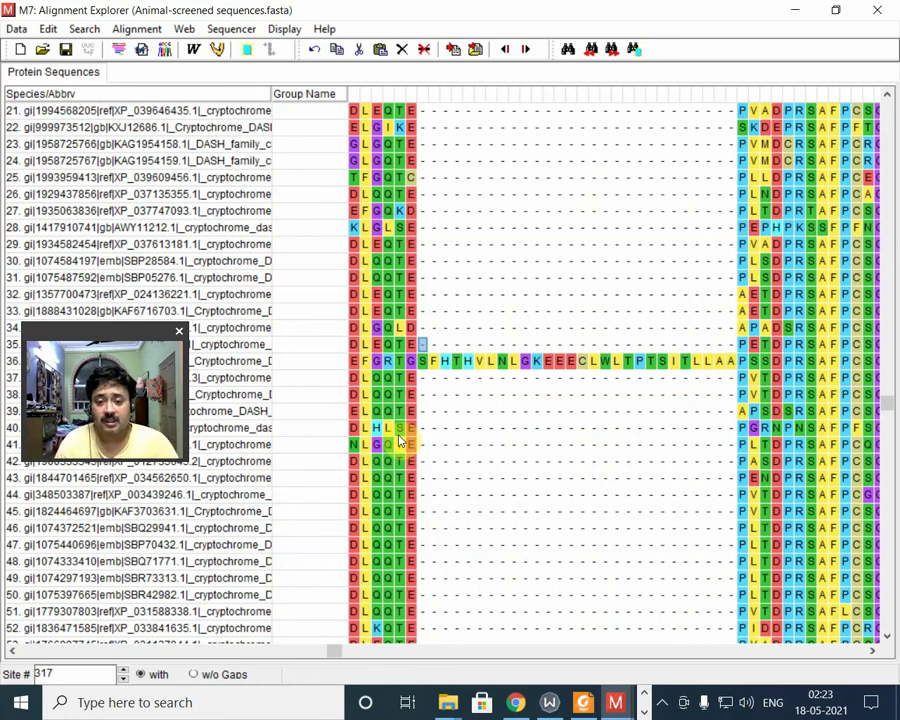
pyautogui.click(425, 364)
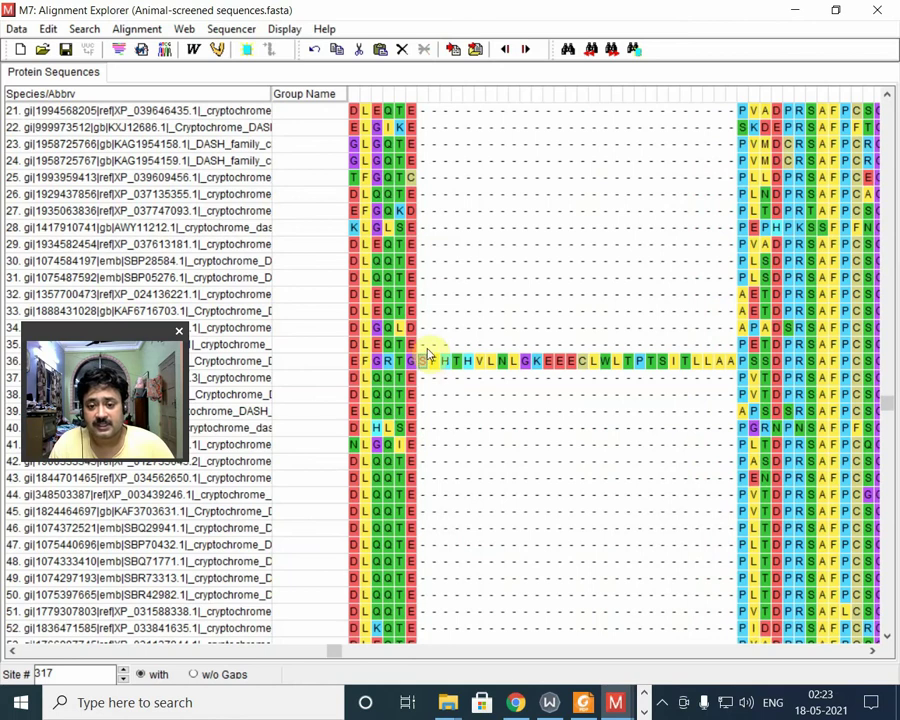
pyautogui.click(422, 346)
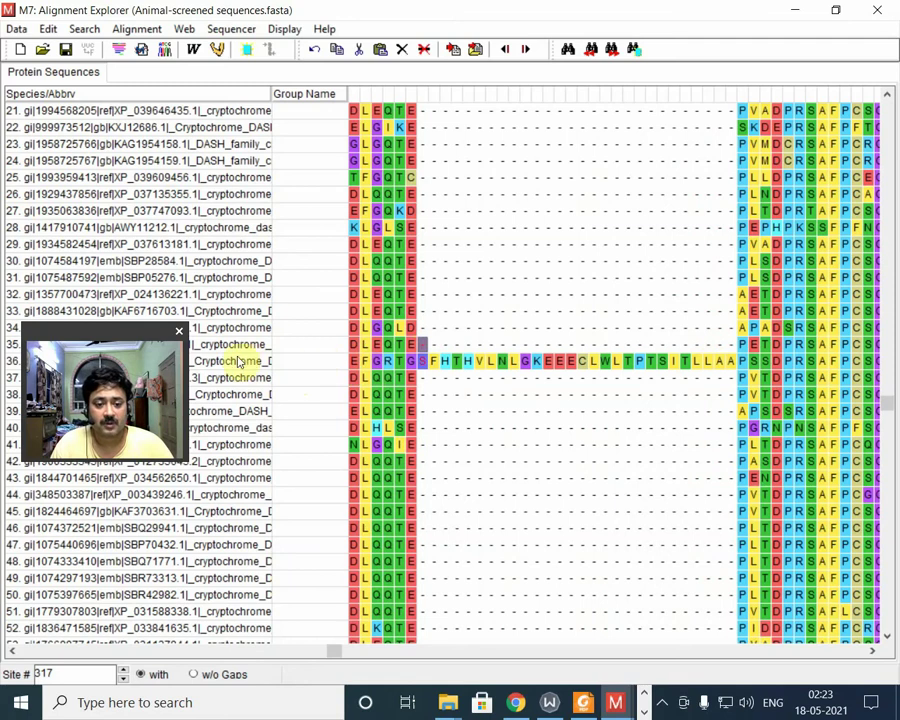
pyautogui.moveTo(141, 333); pyautogui.dragTo(131, 515)
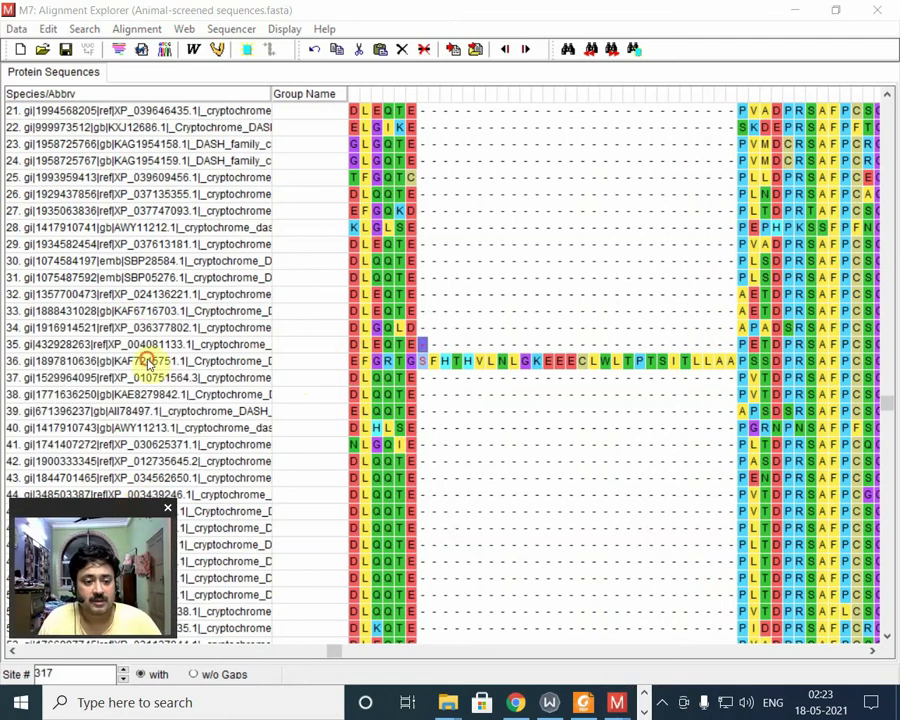
# Step: Widen the species name column to read the full species name of sequence KAF7245751.1 in row 36
pyautogui.click(198, 357)
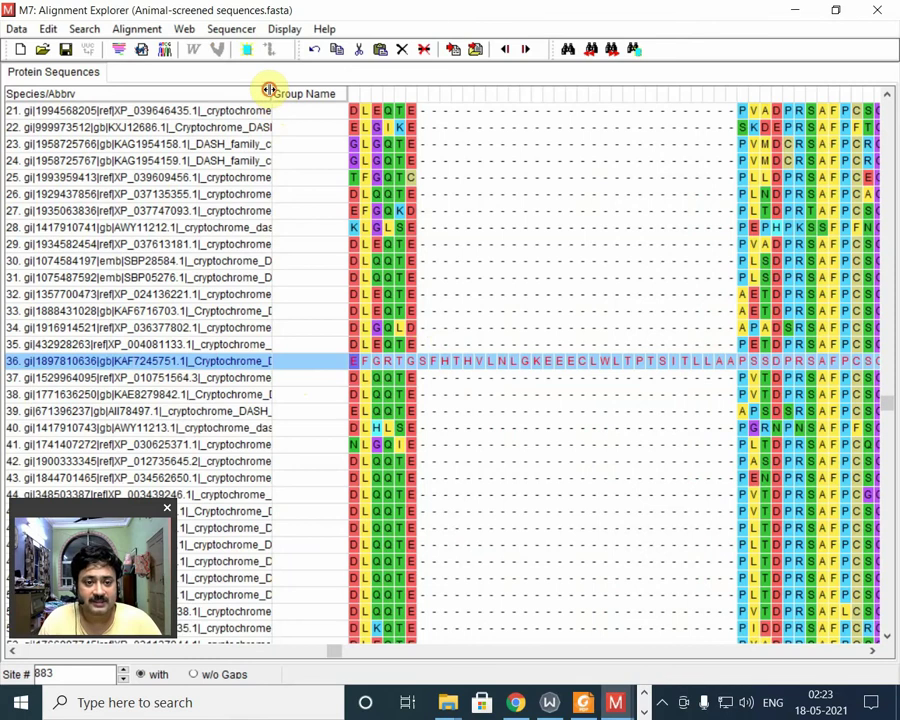
pyautogui.moveTo(270, 94); pyautogui.dragTo(463, 120)
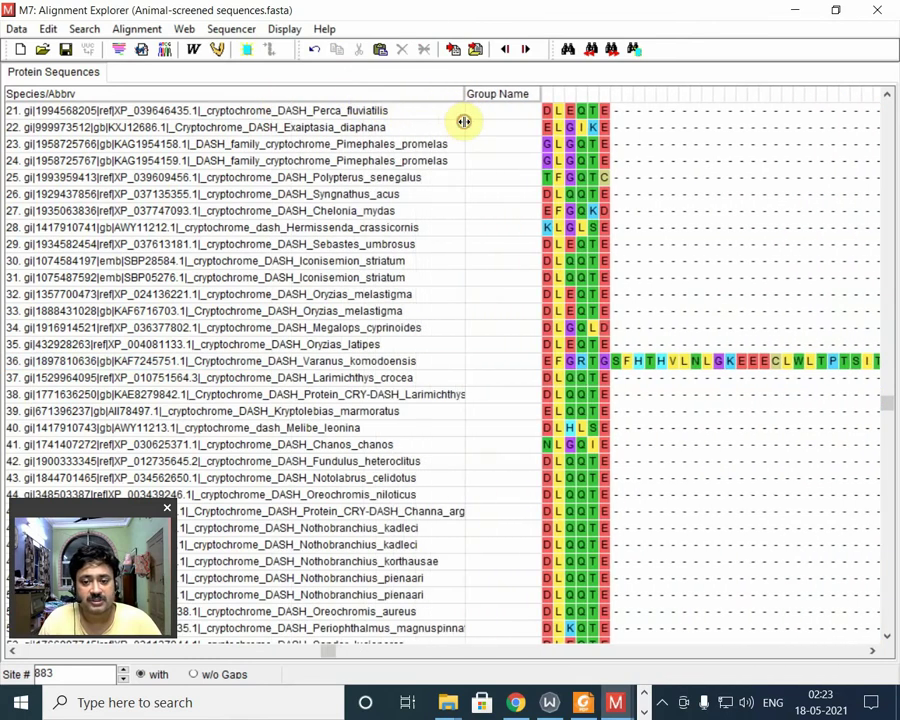
pyautogui.click(351, 363)
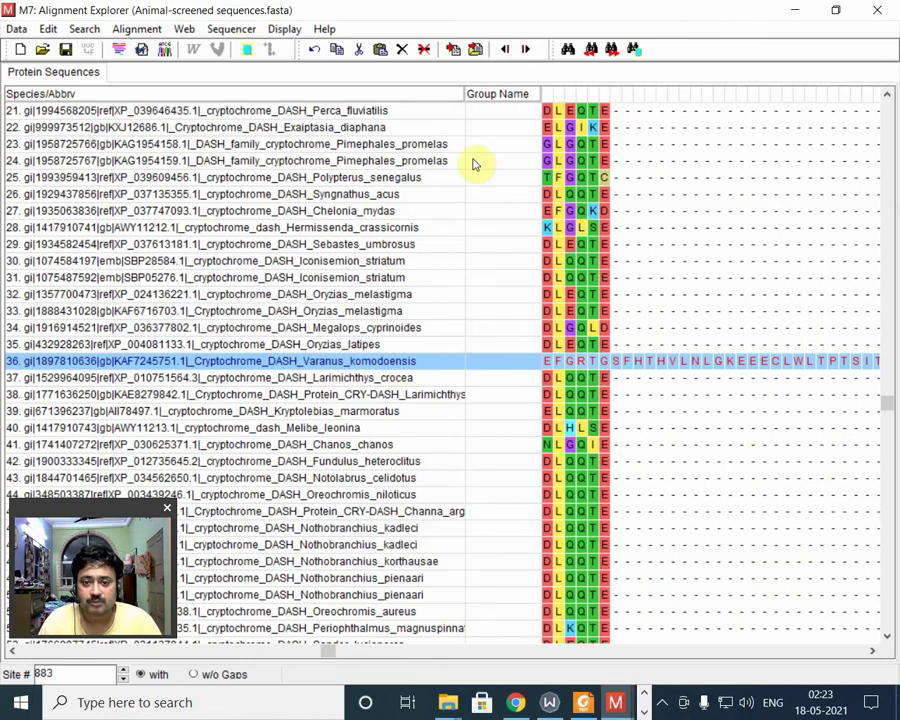
# Step: Narrow the species name column and delete sequence KAF7245751.1 in row 36 from the alignment
pyautogui.click(463, 93)
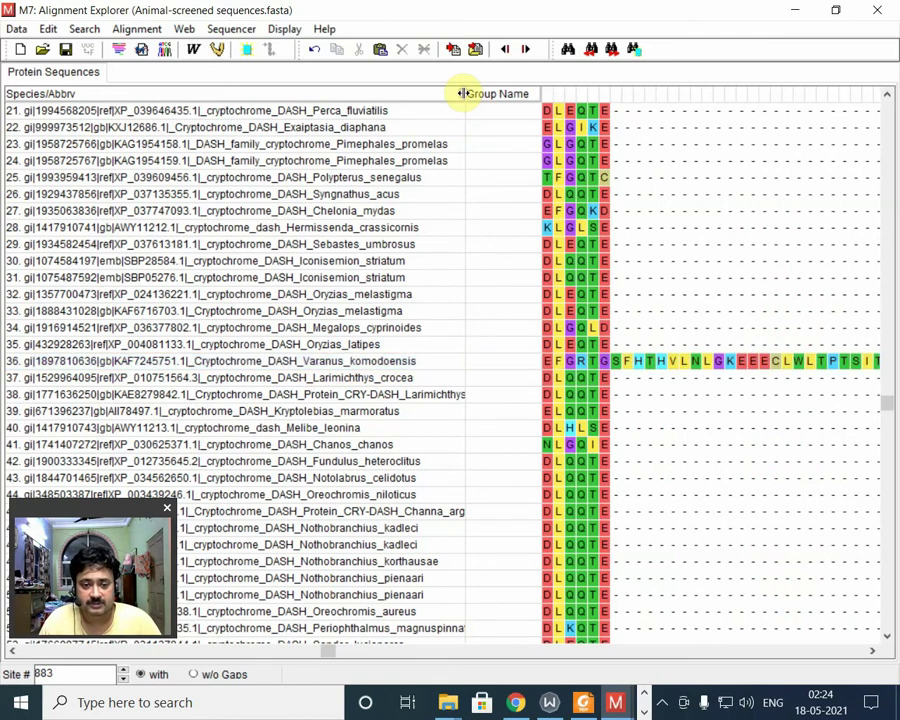
pyautogui.moveTo(463, 93); pyautogui.dragTo(257, 100)
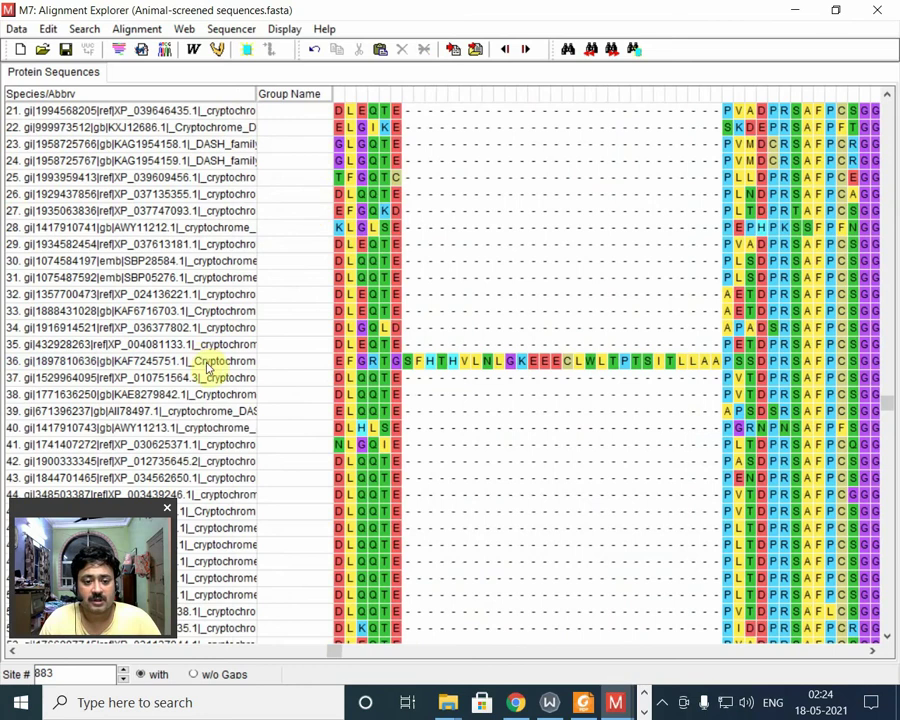
pyautogui.click(208, 364)
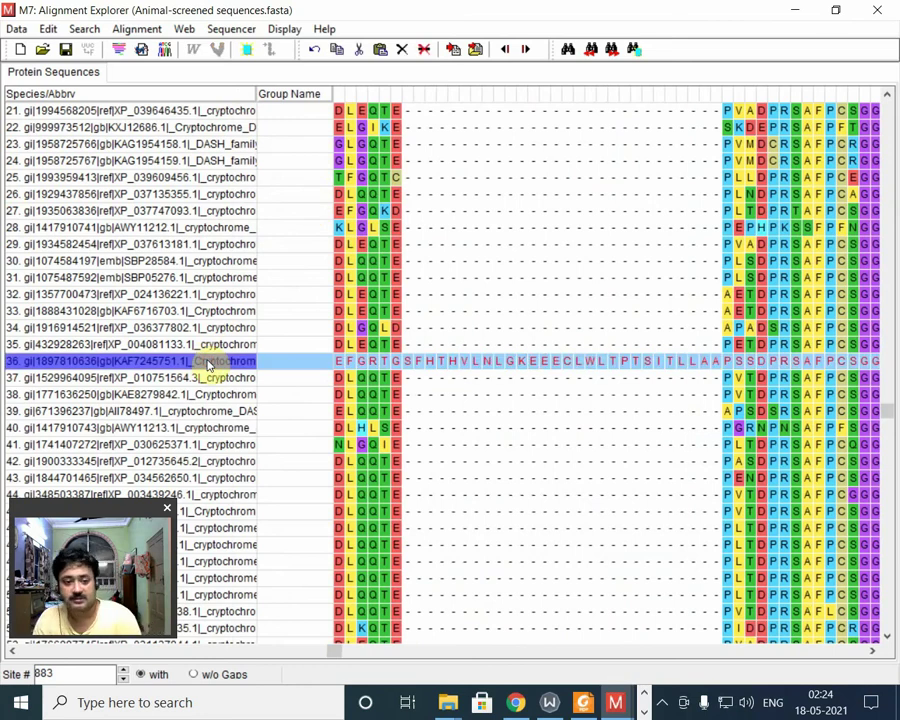
pyautogui.press('Delete')
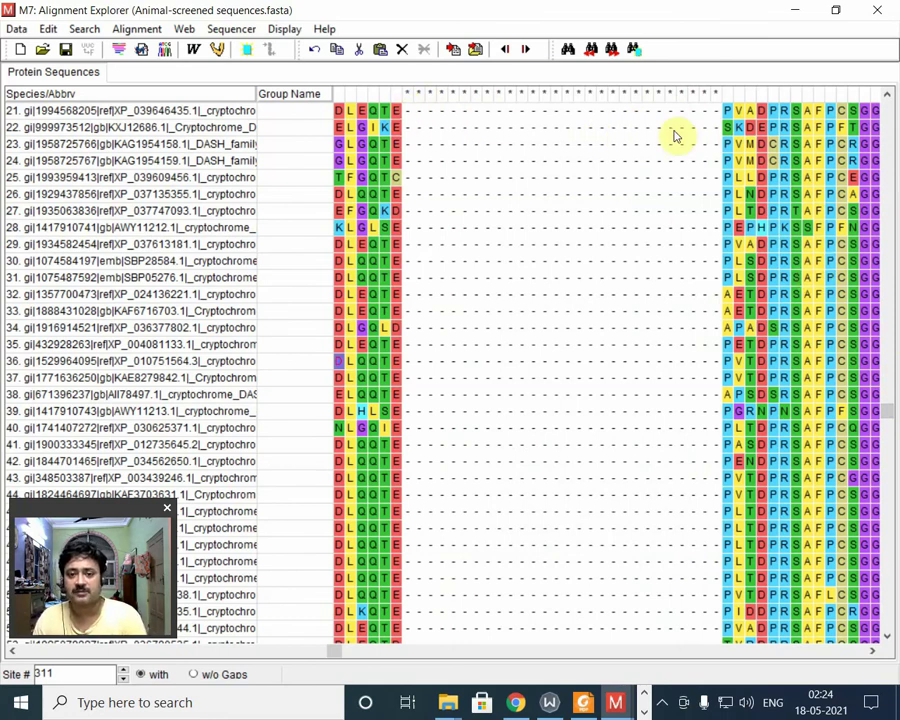
# Step: Inspect the remaining gap-only regions from the row 36 insertion site back to the N-terminal start of the alignment
pyautogui.moveTo(885, 415); pyautogui.dragTo(868, 707)
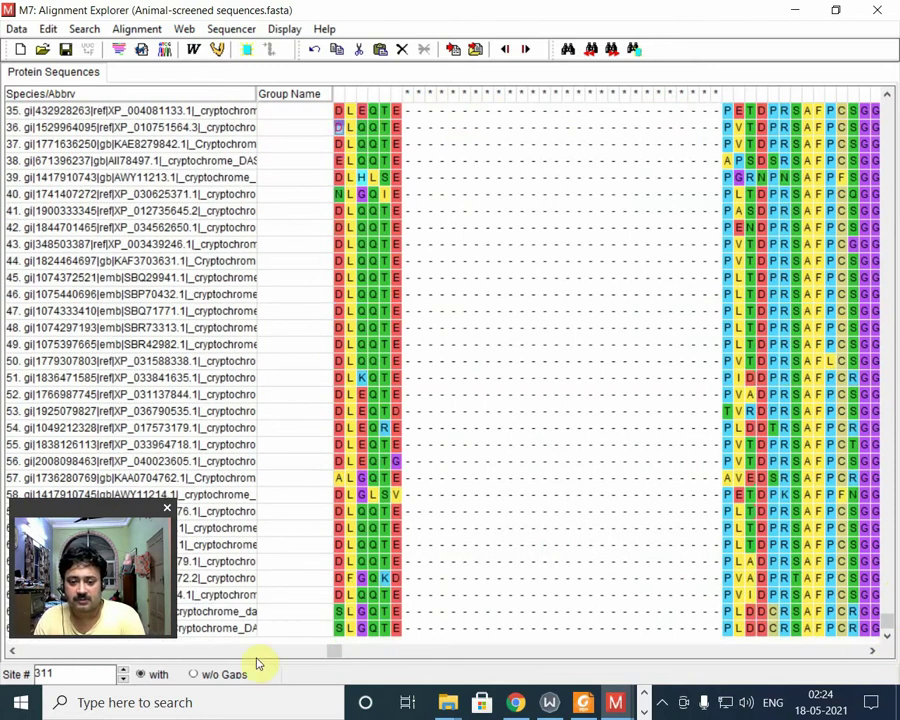
pyautogui.moveTo(336, 655); pyautogui.dragTo(140, 656)
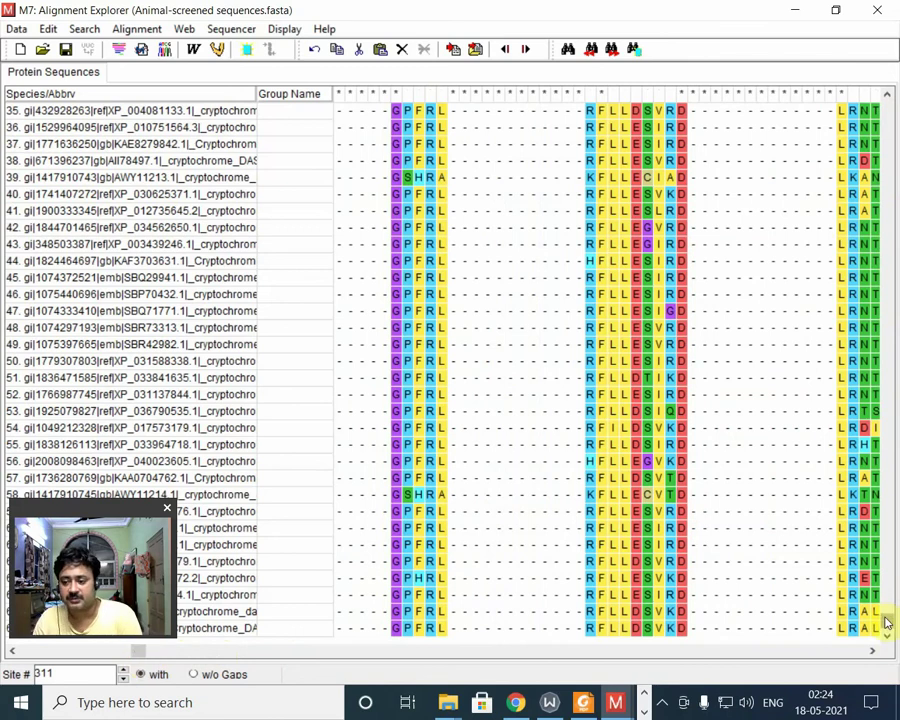
pyautogui.moveTo(886, 622); pyautogui.dragTo(857, 628)
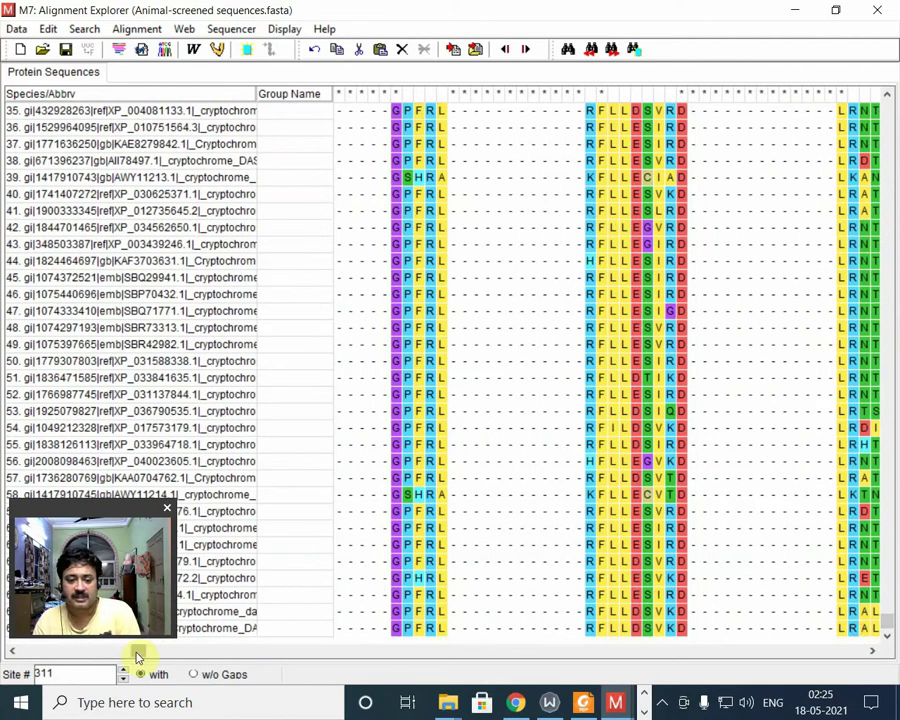
pyautogui.moveTo(137, 653); pyautogui.dragTo(127, 655)
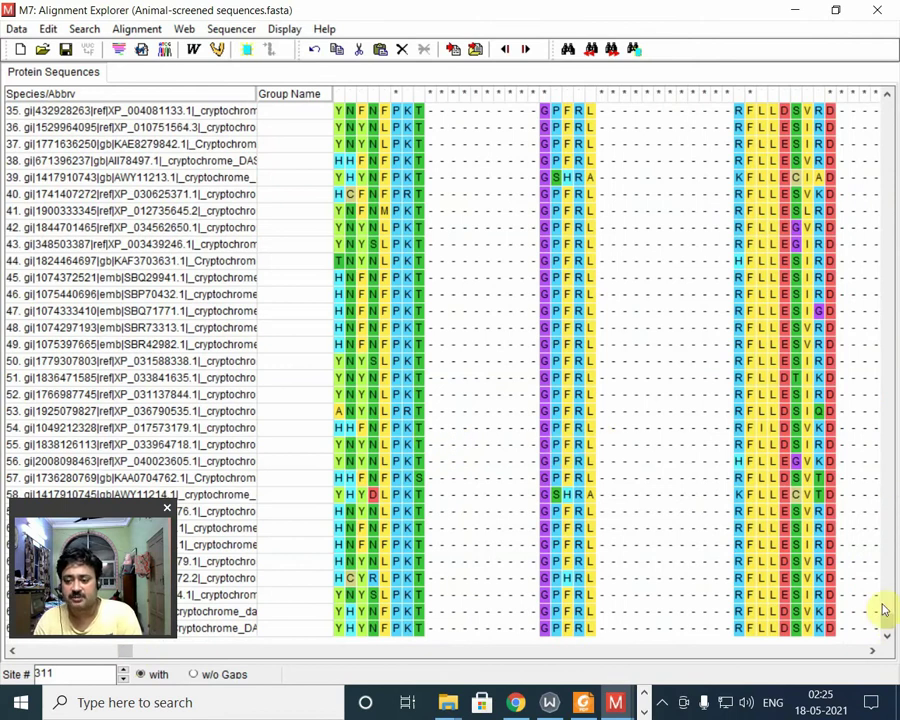
pyautogui.moveTo(888, 625); pyautogui.dragTo(855, 645)
pyautogui.moveTo(124, 650); pyautogui.dragTo(118, 652)
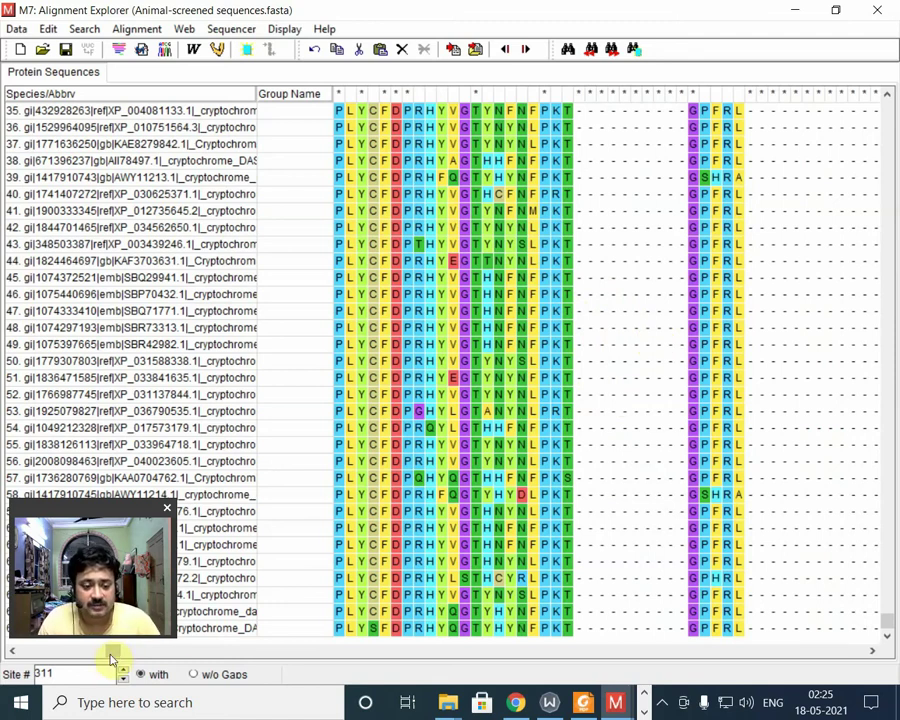
pyautogui.moveTo(115, 653); pyautogui.dragTo(55, 651)
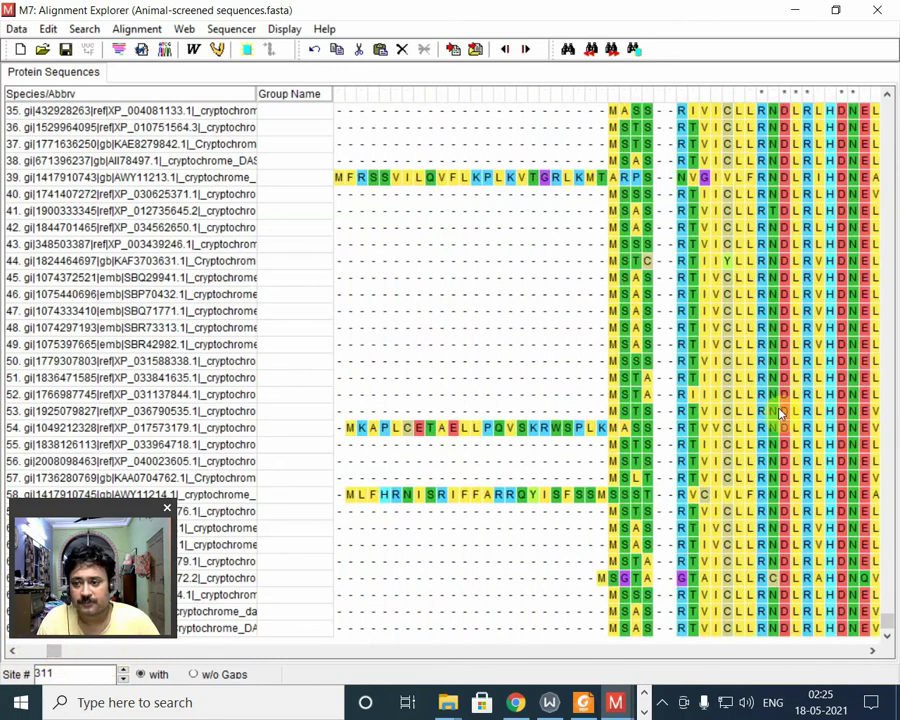
pyautogui.moveTo(885, 622); pyautogui.dragTo(887, 100)
# Step: Realign all protein sequences with MUSCLE using the existing settings, and clear the selection in the new alignment
pyautogui.click(219, 50)
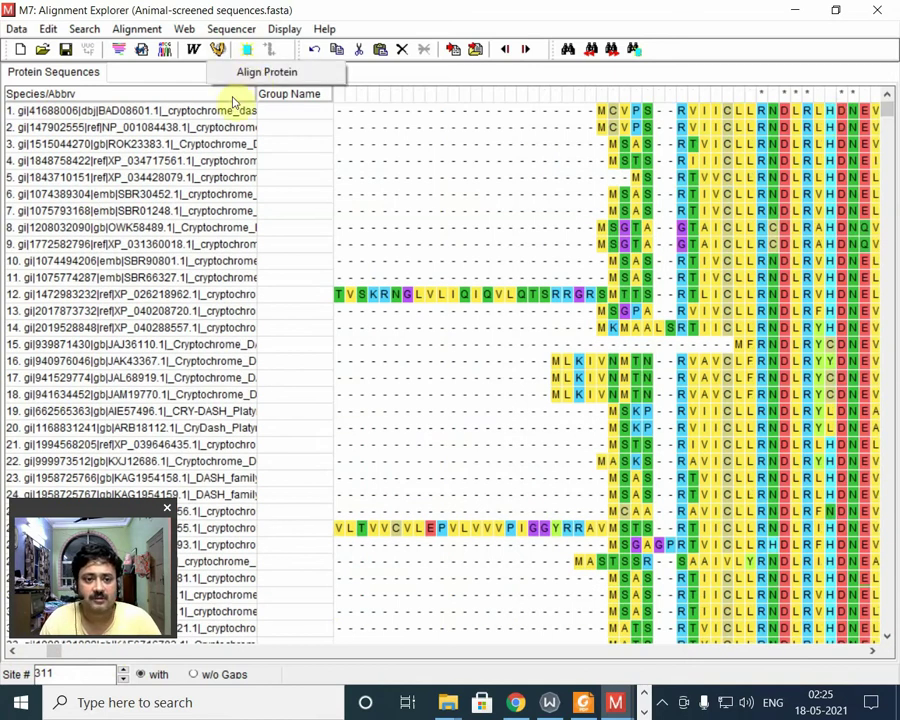
pyautogui.click(251, 73)
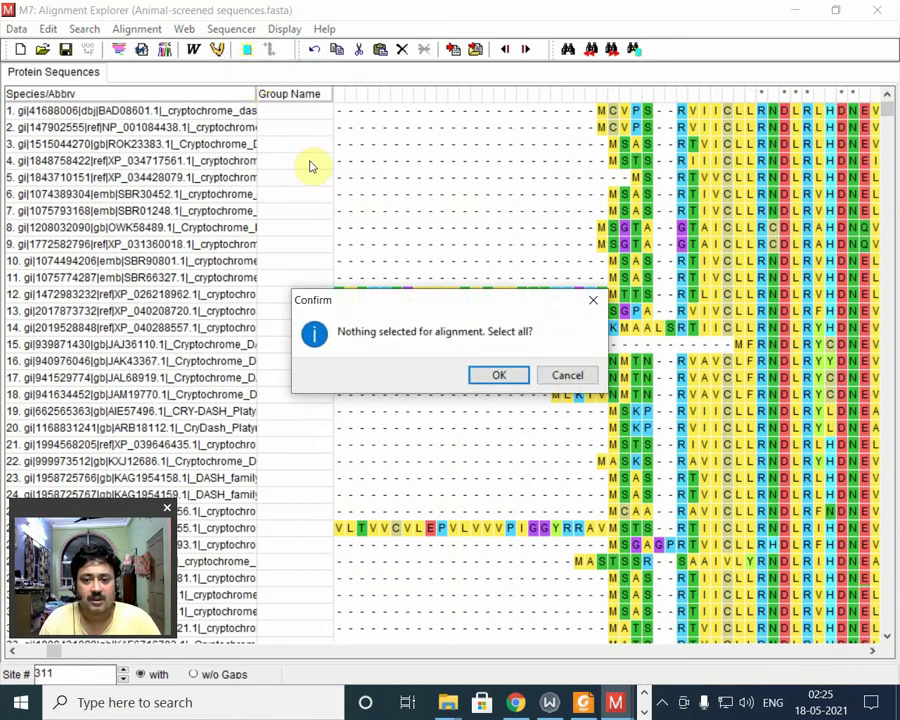
pyautogui.click(502, 375)
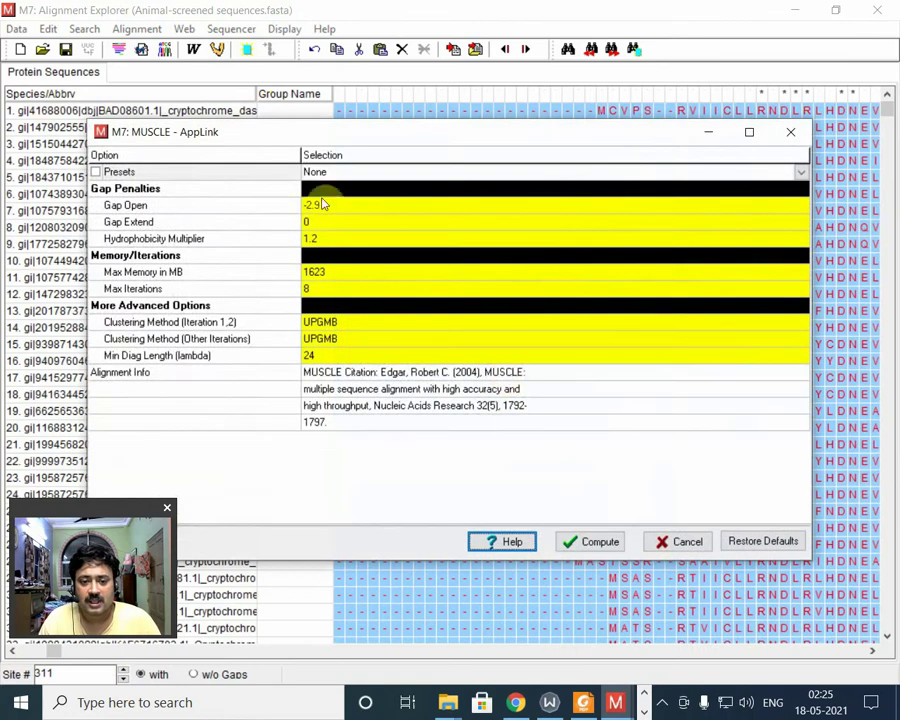
pyautogui.click(599, 541)
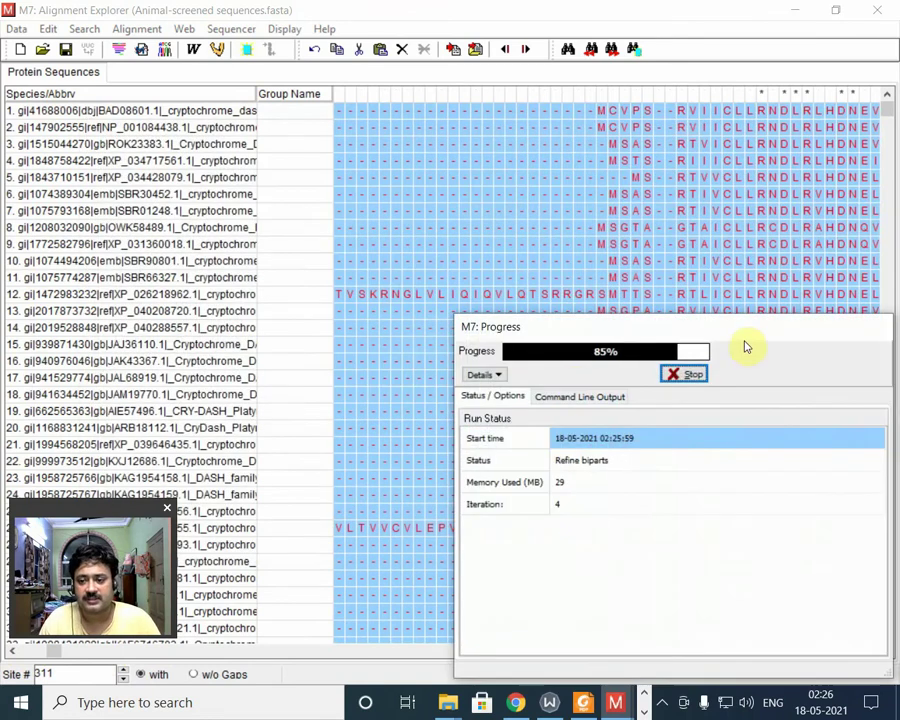
pyautogui.moveTo(741, 330); pyautogui.dragTo(572, 188)
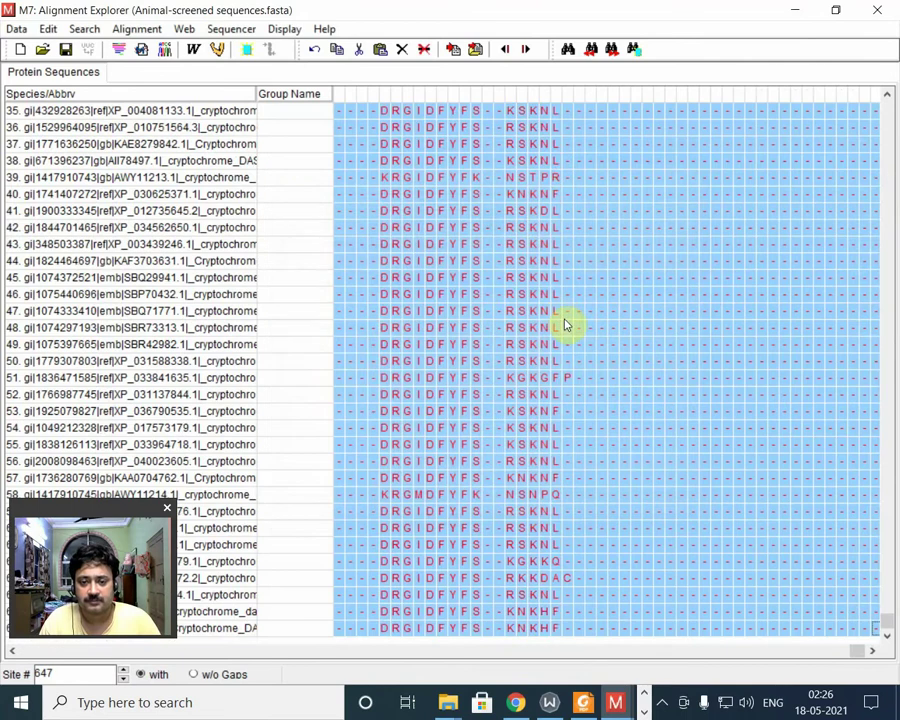
pyautogui.click(452, 361)
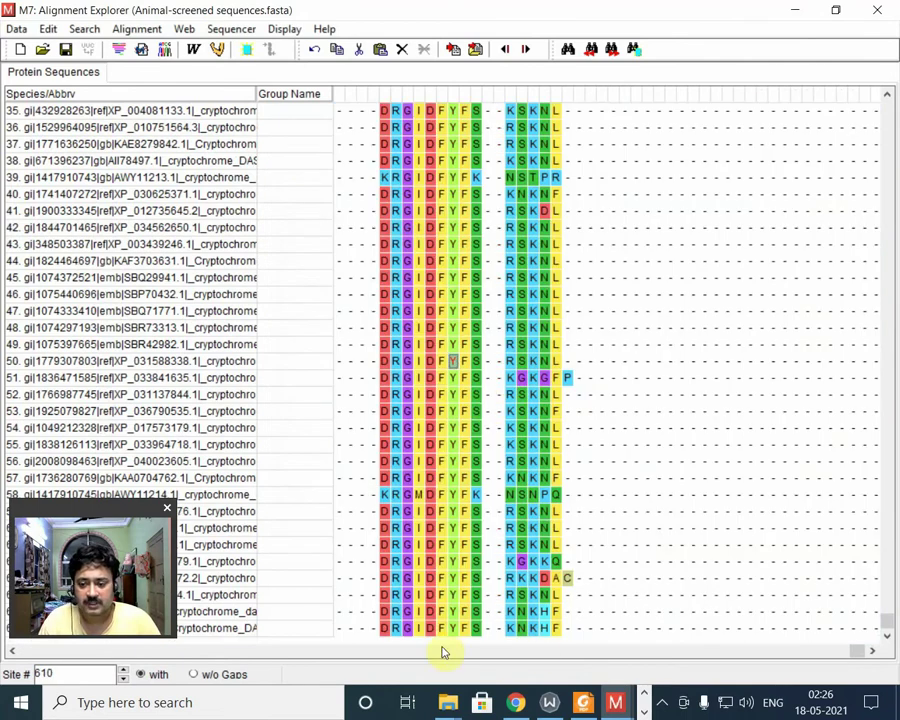
# Step: Examine the C-terminal ends of the realigned sequences and highlight the long-tailed sequence JAM19770.1 in row 18
pyautogui.moveTo(849, 653); pyautogui.dragTo(886, 316)
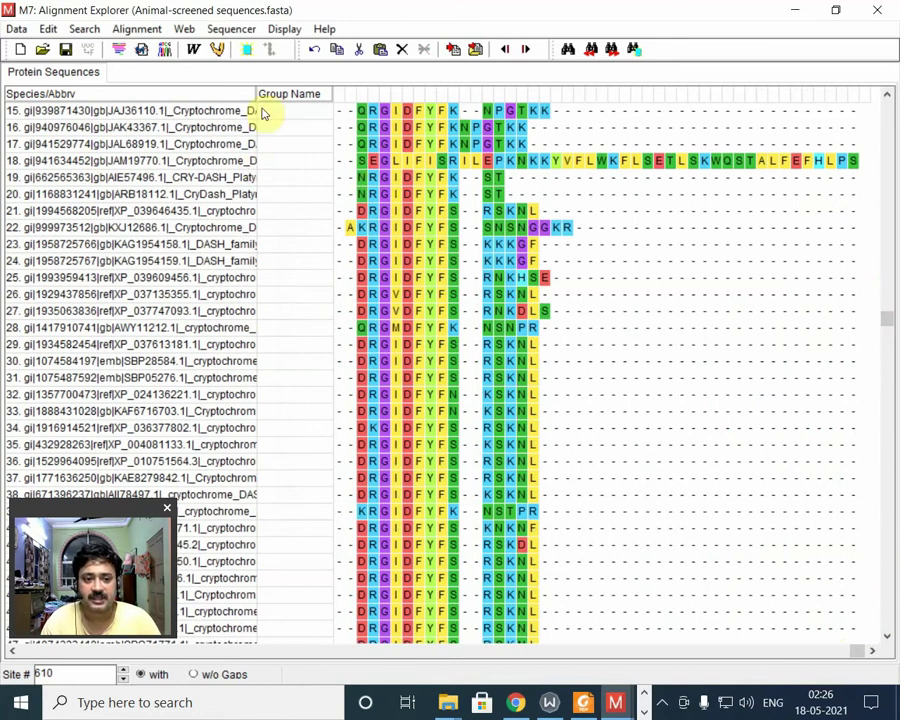
pyautogui.moveTo(257, 92); pyautogui.dragTo(229, 100)
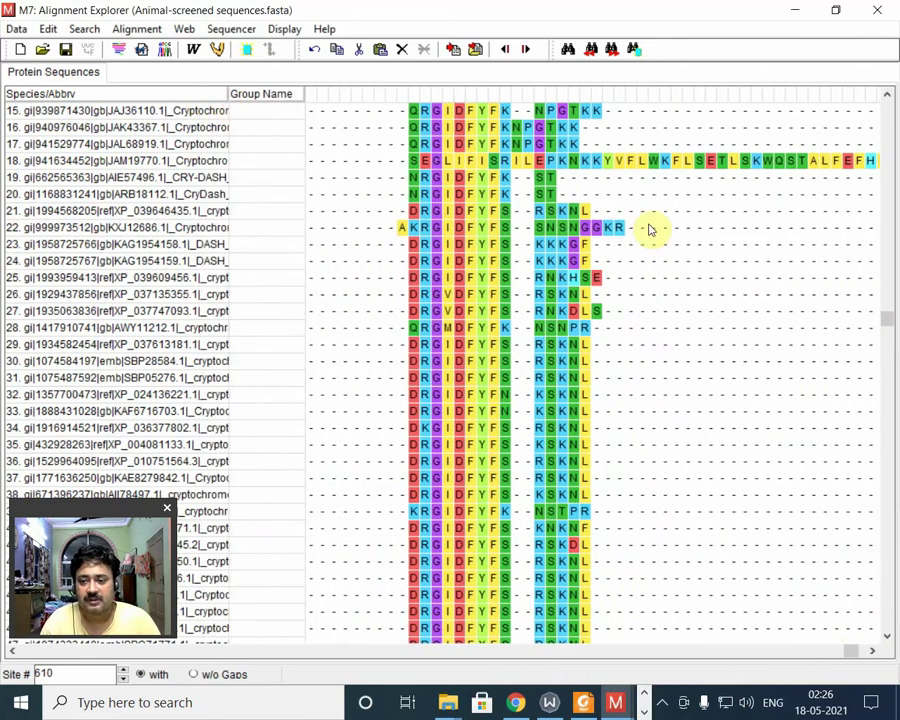
pyautogui.click(612, 188)
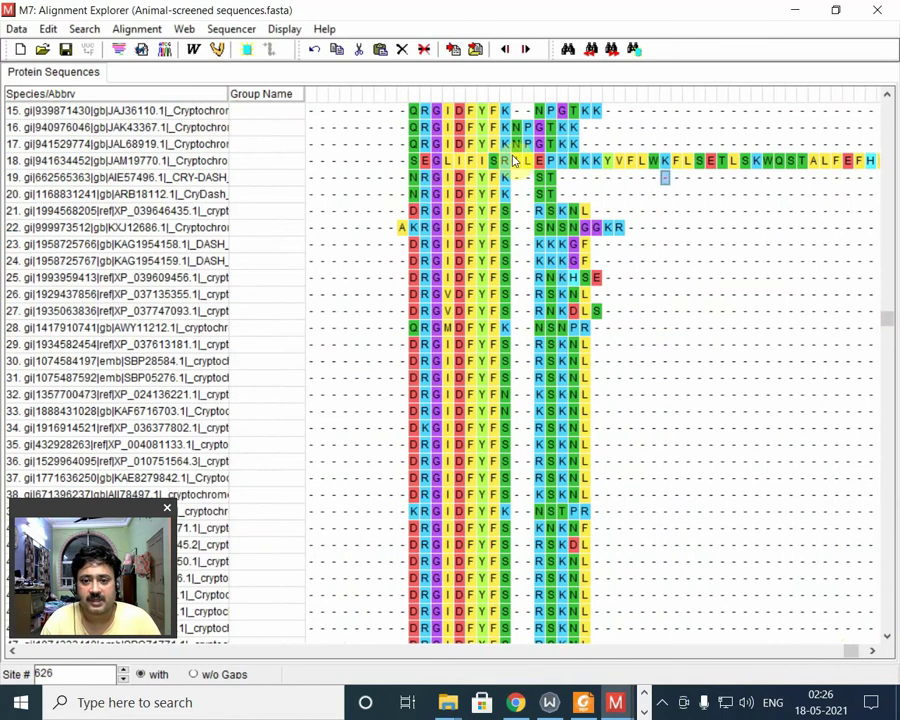
pyautogui.click(184, 104)
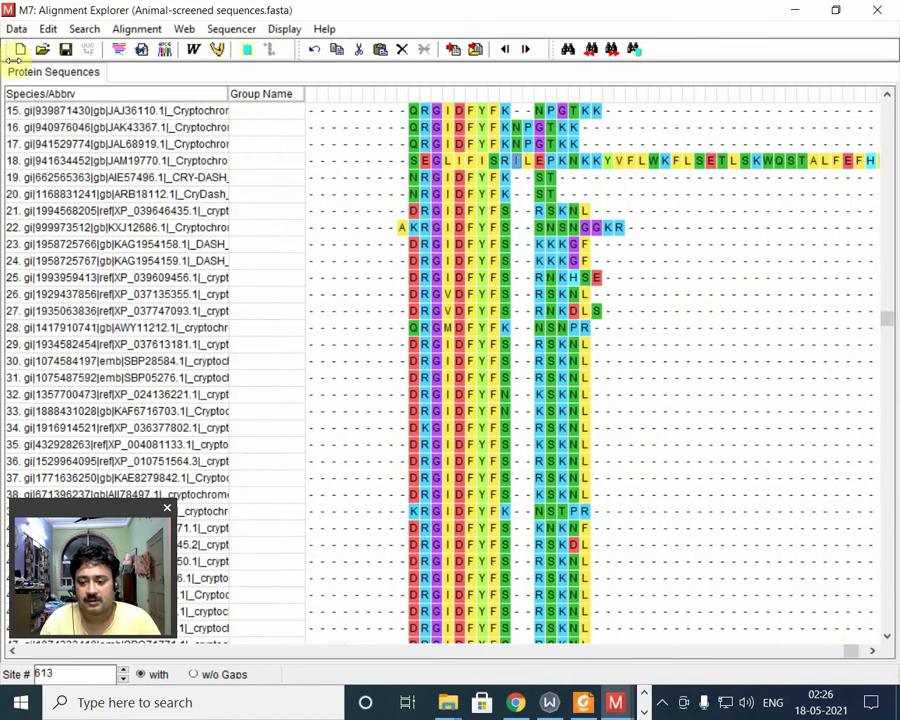
pyautogui.click(58, 160)
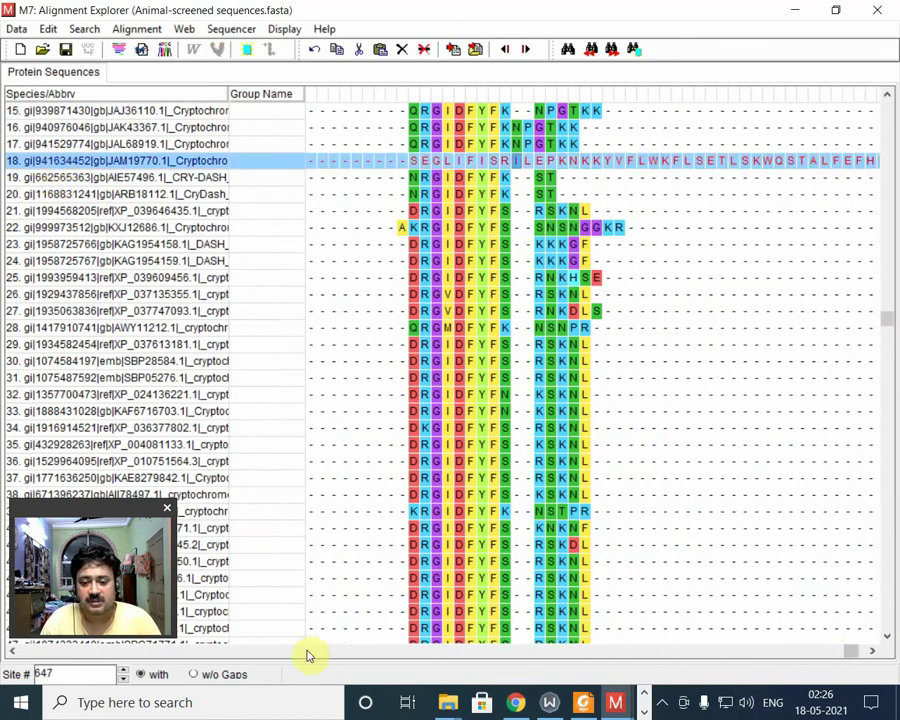
# Step: Compare the highlighted sequence JAM19770.1 with its neighbours through the conserved regions upstream of its C-terminal tail
pyautogui.moveTo(852, 653); pyautogui.dragTo(529, 652)
pyautogui.moveTo(530, 652); pyautogui.dragTo(718, 660)
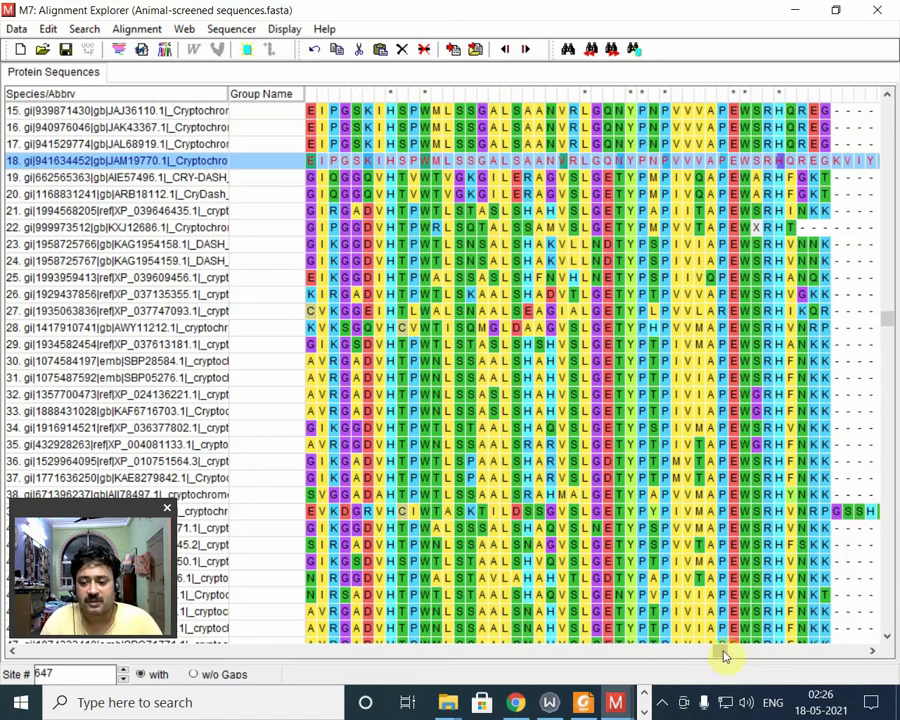
pyautogui.moveTo(723, 652); pyautogui.dragTo(648, 665)
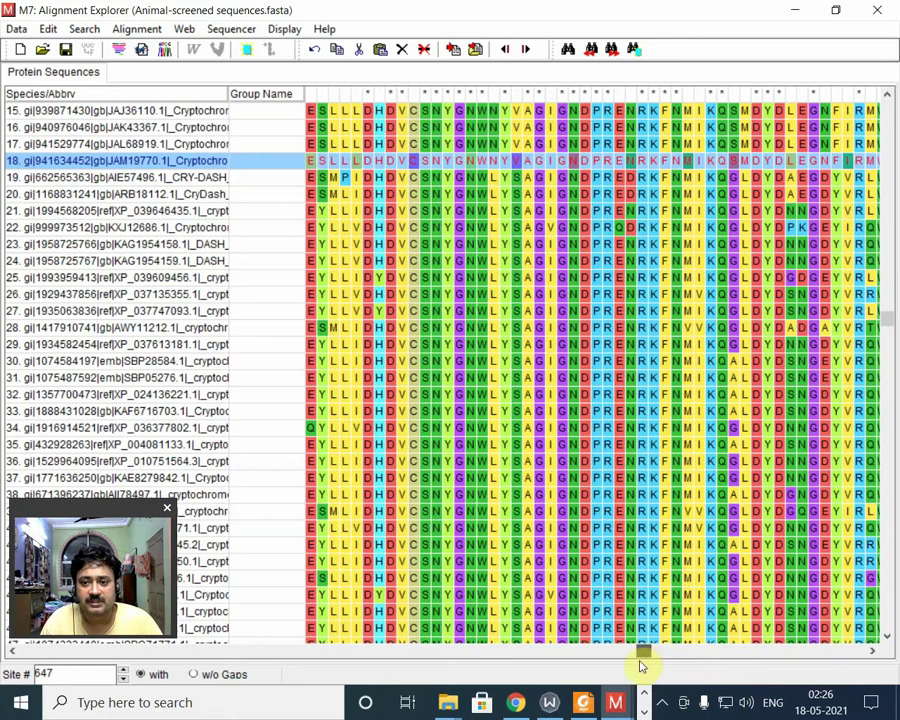
pyautogui.moveTo(641, 665); pyautogui.dragTo(521, 666)
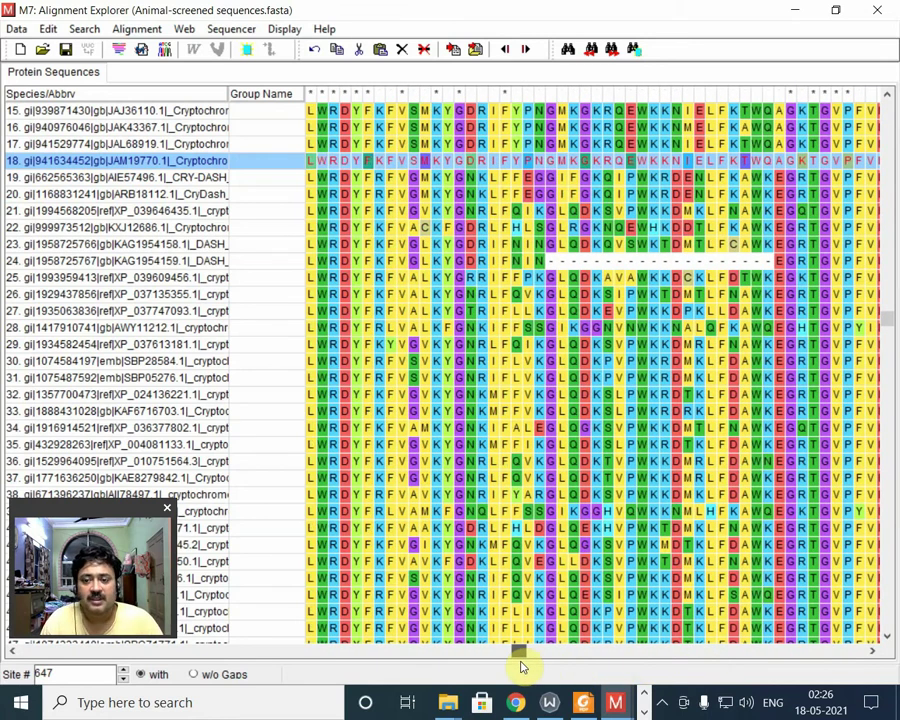
# Step: Check the gap in row 24, KAG1954159.1, and the SFPSE region shared by rows 15 to 18 against the other sequences
pyautogui.click(641, 460)
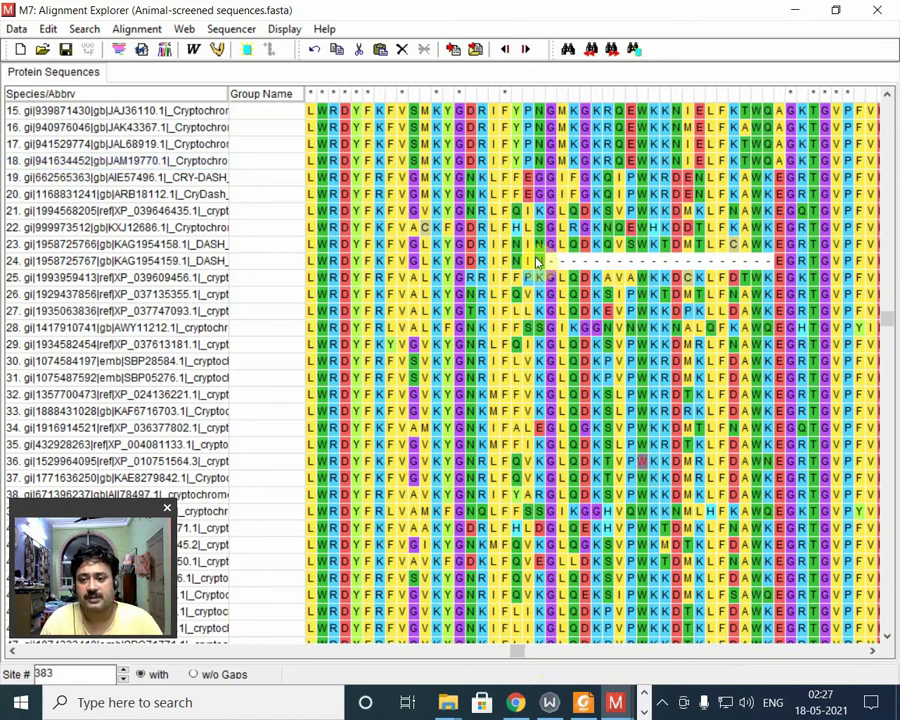
pyautogui.moveTo(518, 652); pyautogui.dragTo(342, 642)
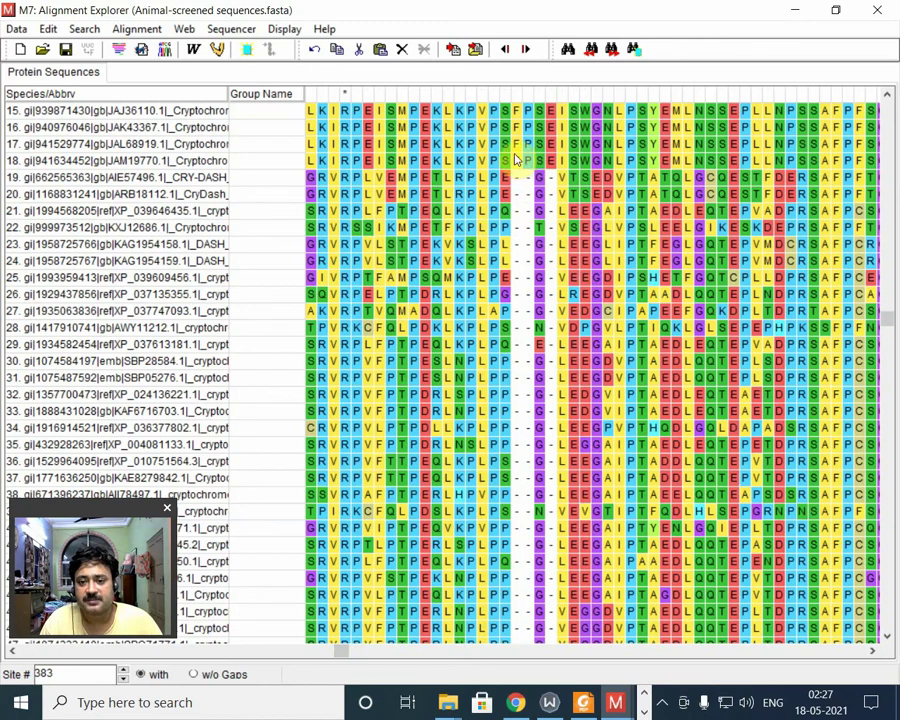
pyautogui.moveTo(895, 338); pyautogui.dragTo(884, 245)
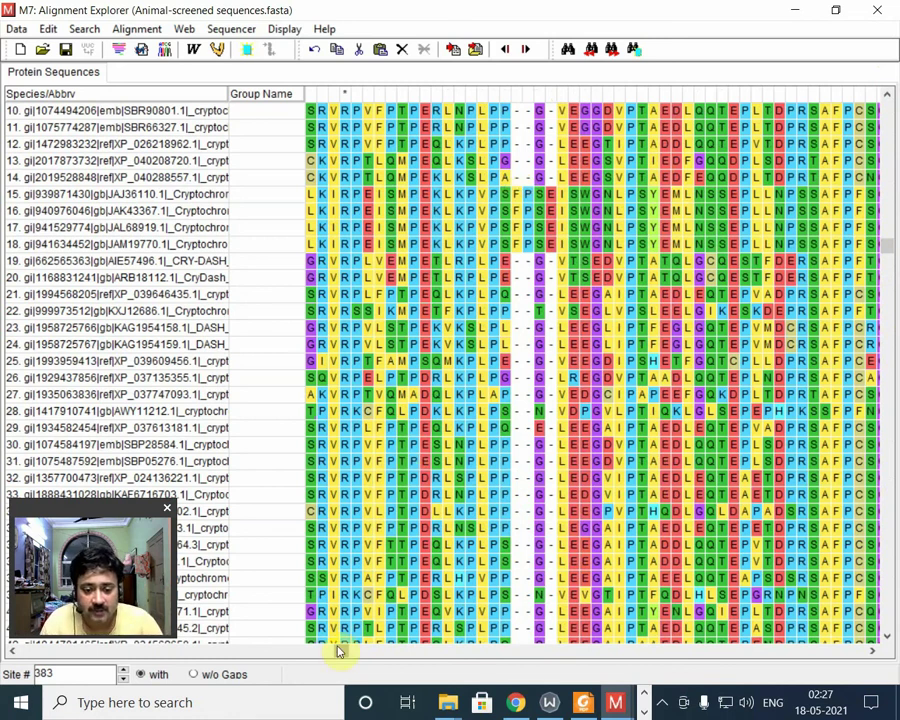
# Step: Examine the N-terminal starts of the sequences for extensions reaching beyond the common start methionine
pyautogui.moveTo(337, 650); pyautogui.dragTo(72, 648)
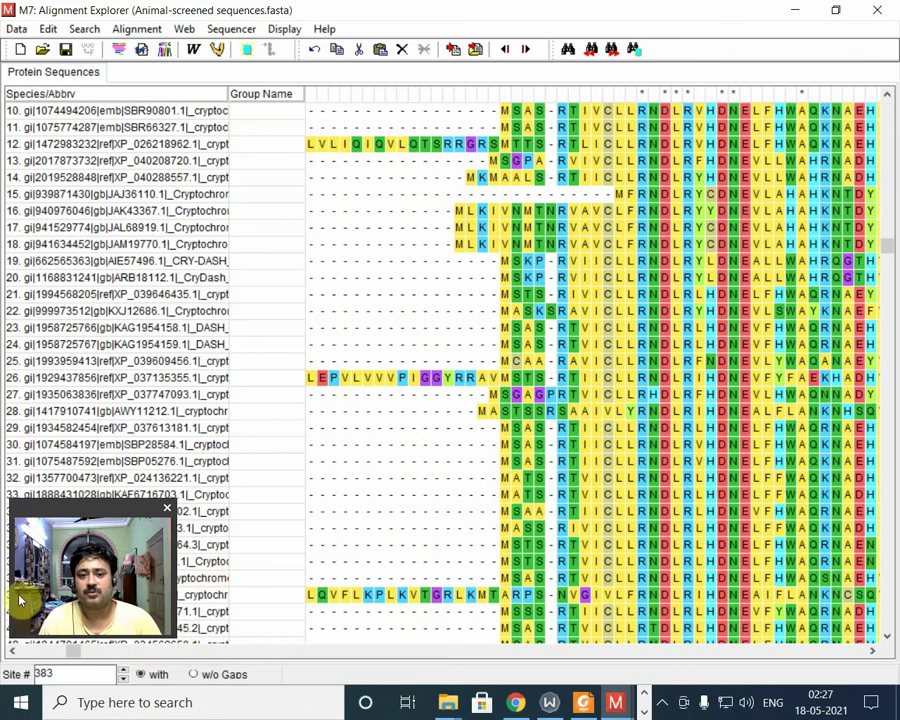
pyautogui.moveTo(72, 656)
pyautogui.mouseDown()
pyautogui.moveTo(12, 652)
pyautogui.moveTo(73, 657)
pyautogui.mouseUp()
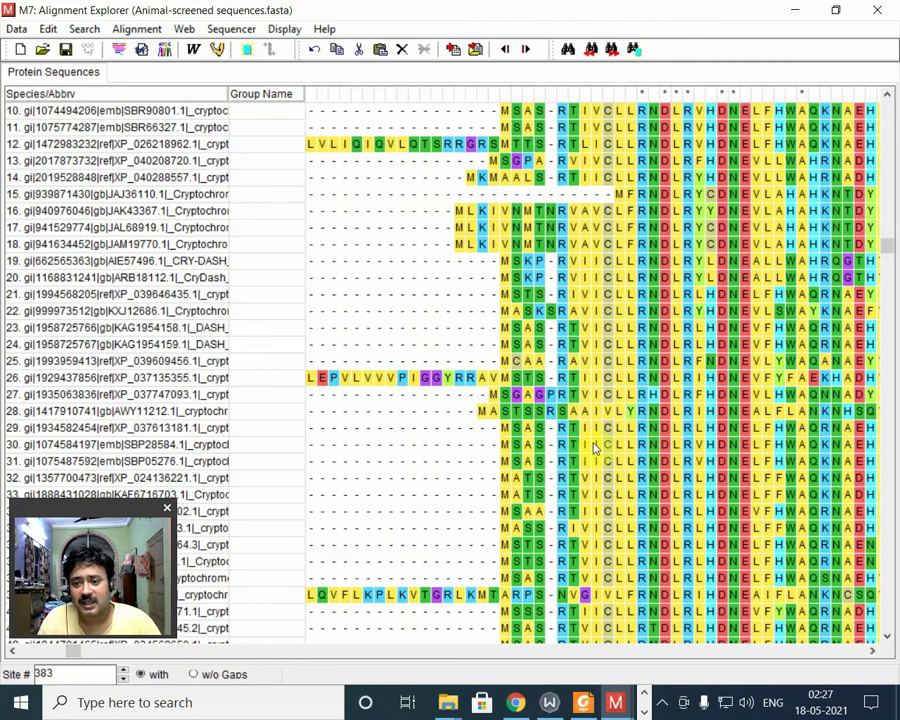
pyautogui.moveTo(72, 656); pyautogui.dragTo(90, 673)
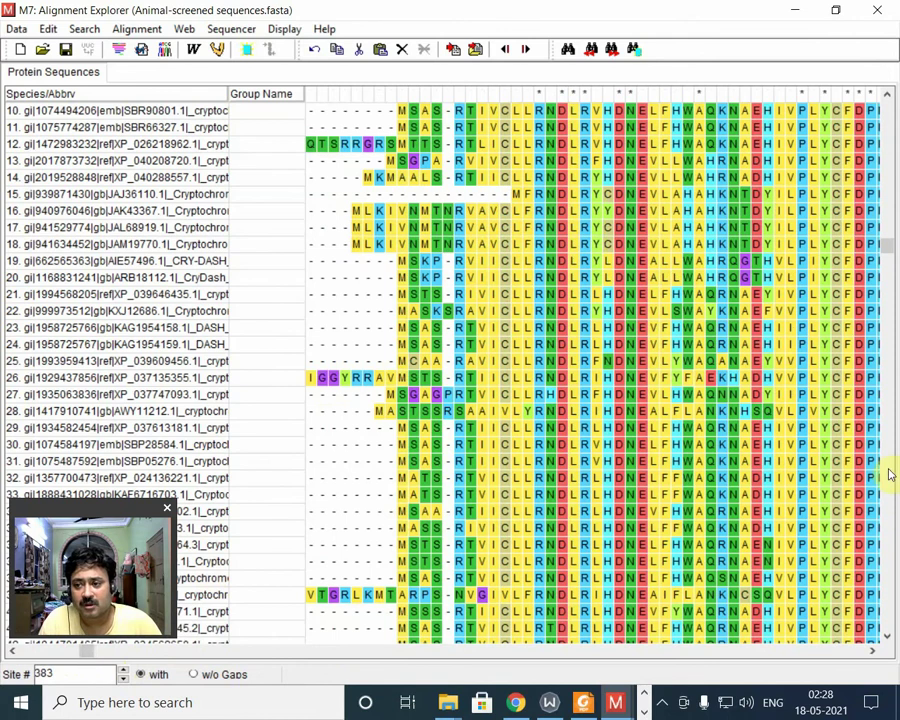
pyautogui.moveTo(884, 240); pyautogui.dragTo(890, 105)
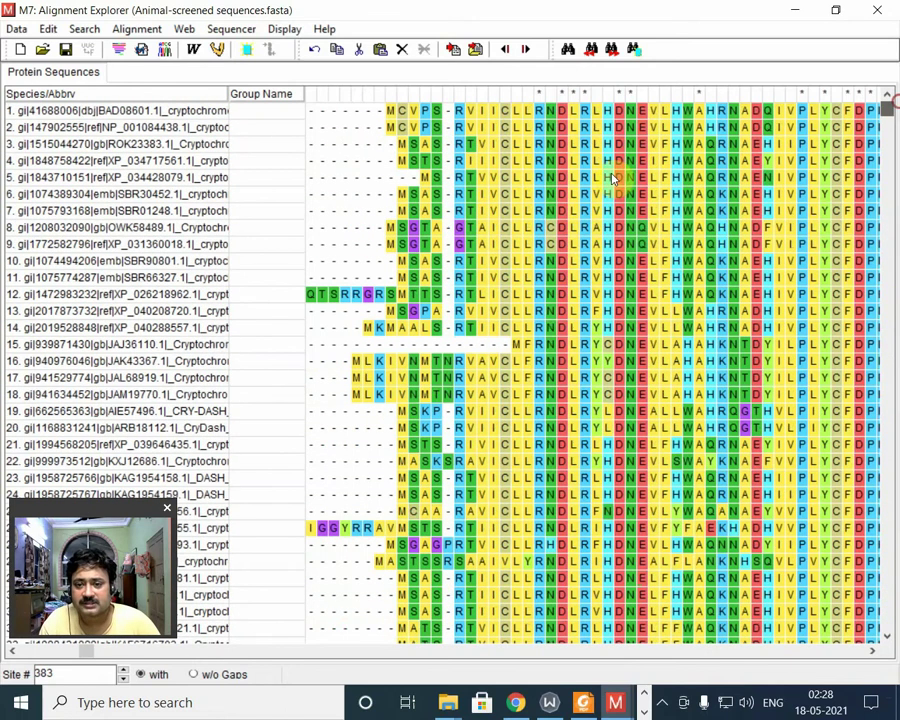
pyautogui.moveTo(84, 652); pyautogui.dragTo(8, 654)
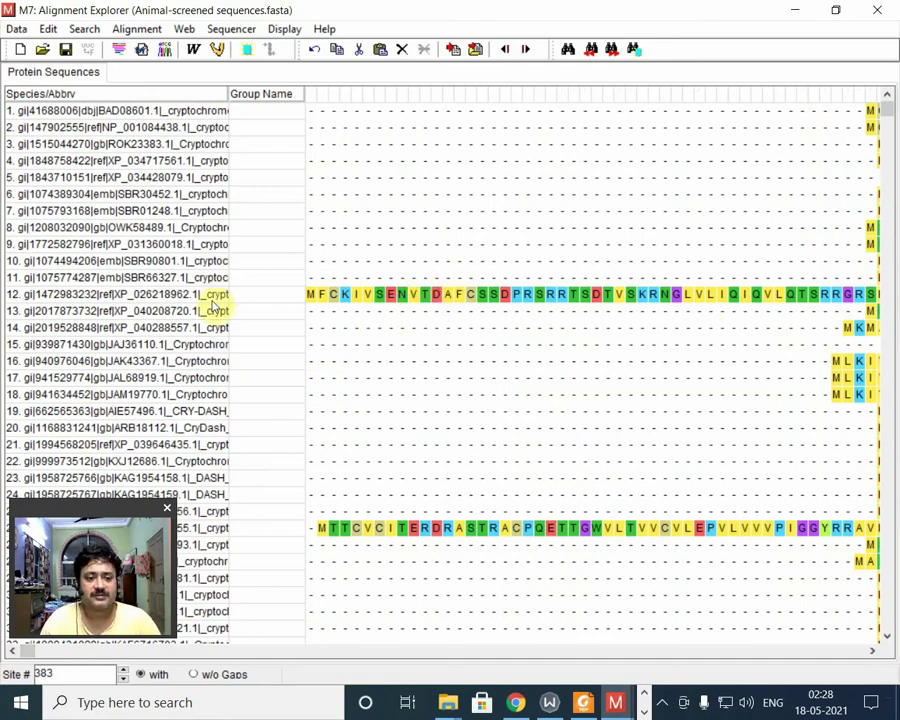
# Step: Widen the species name column and identify the species of the sequences with long N-terminal extensions in rows 12 and 26
pyautogui.click(218, 294)
pyautogui.moveTo(228, 96); pyautogui.dragTo(458, 130)
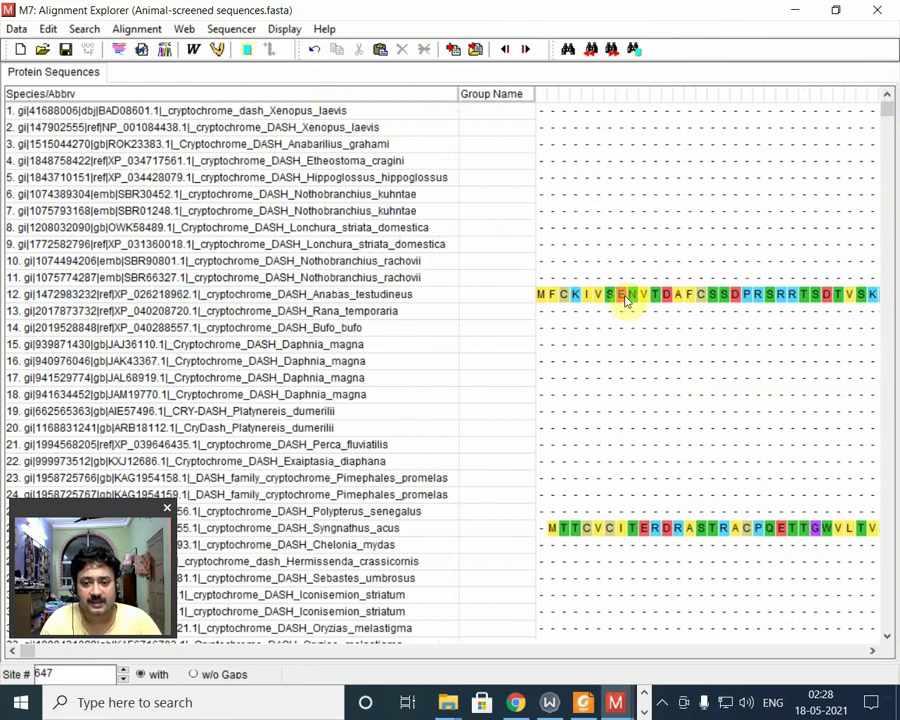
pyautogui.click(380, 296)
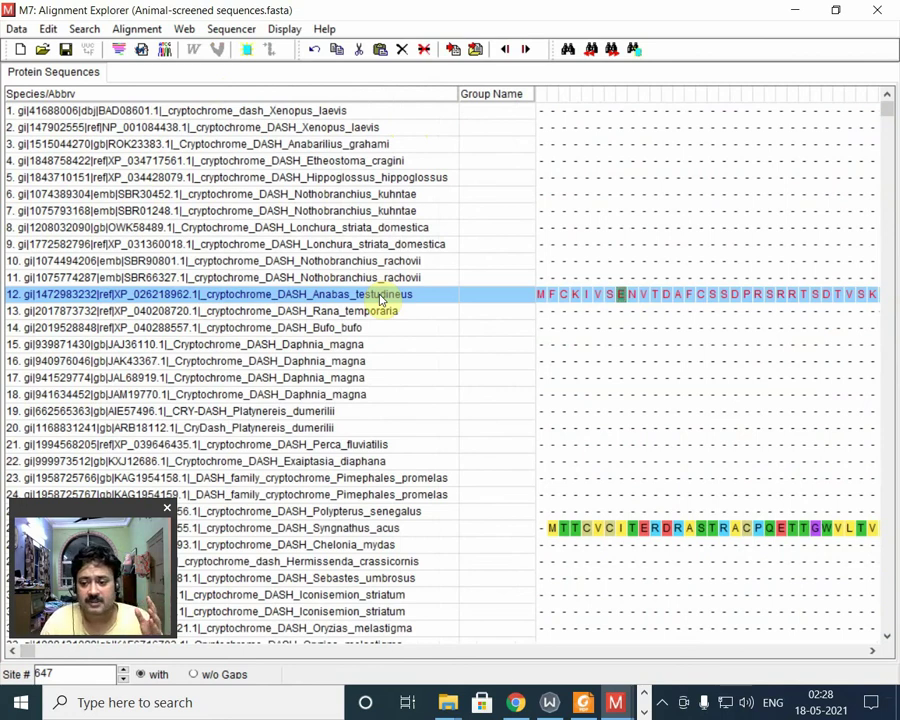
pyautogui.click(574, 529)
pyautogui.click(391, 528)
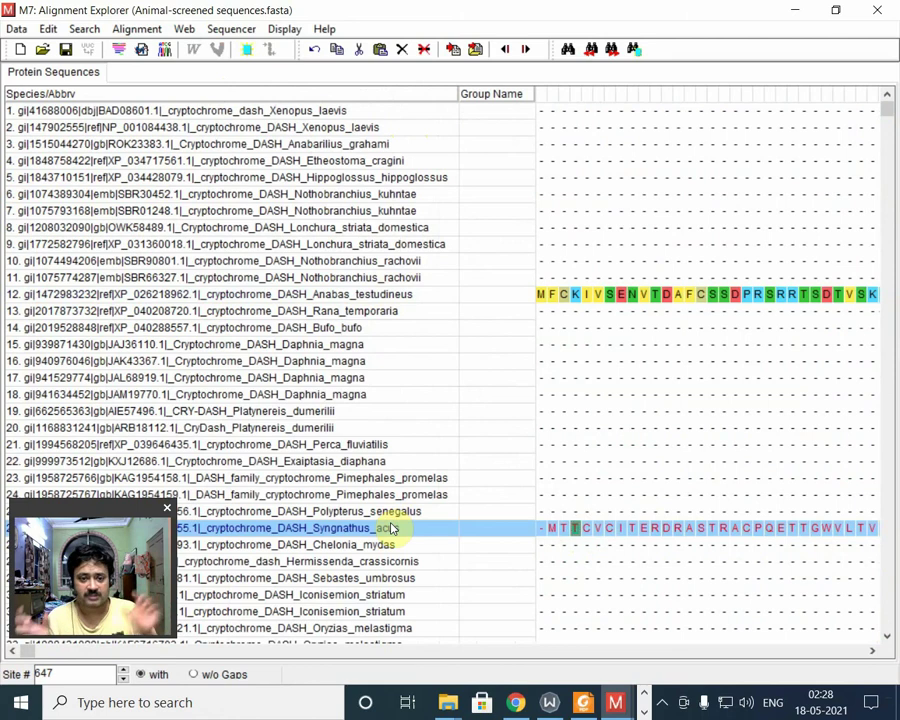
# Step: Inspect the full N-terminal extensions of rows 12 and 26 up to the common start region and narrow the species name column
pyautogui.click(619, 532)
pyautogui.click(548, 283)
pyautogui.click(542, 294)
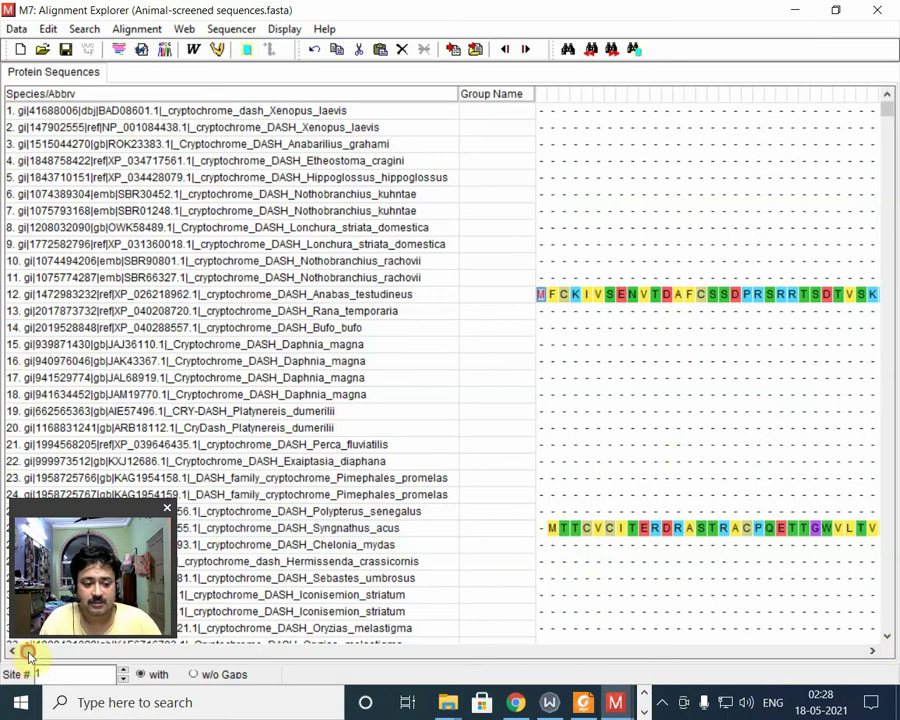
pyautogui.moveTo(29, 655); pyautogui.dragTo(88, 655)
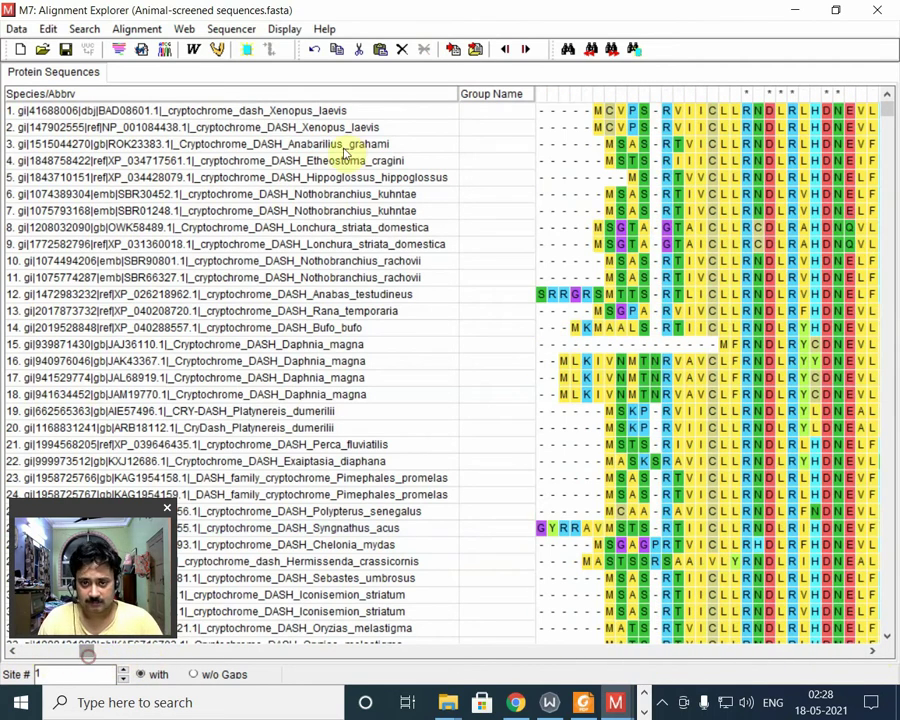
pyautogui.moveTo(458, 93); pyautogui.dragTo(190, 97)
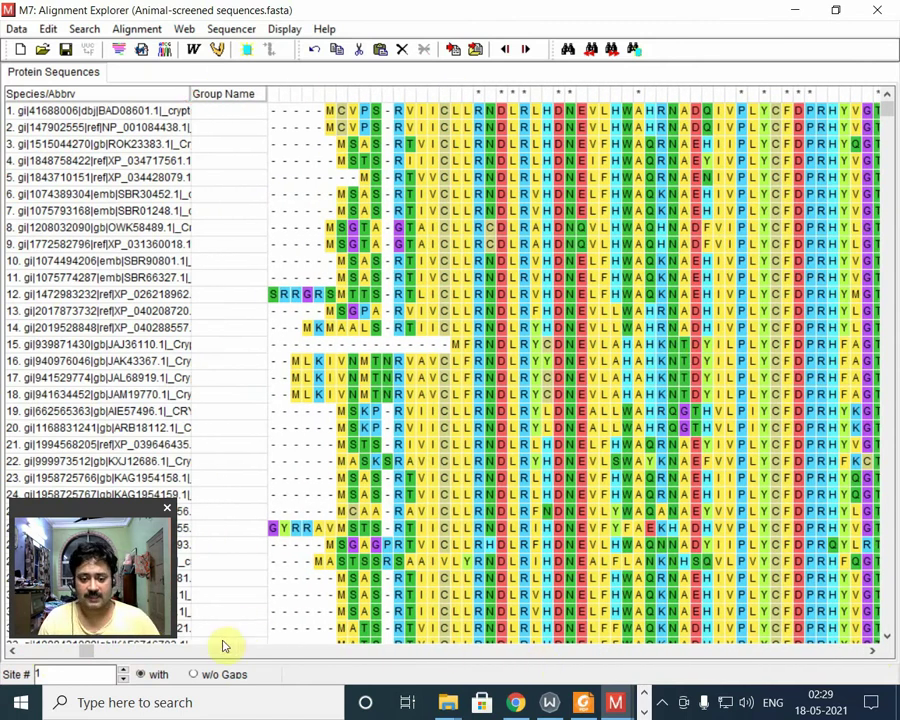
pyautogui.moveTo(85, 650); pyautogui.dragTo(56, 647)
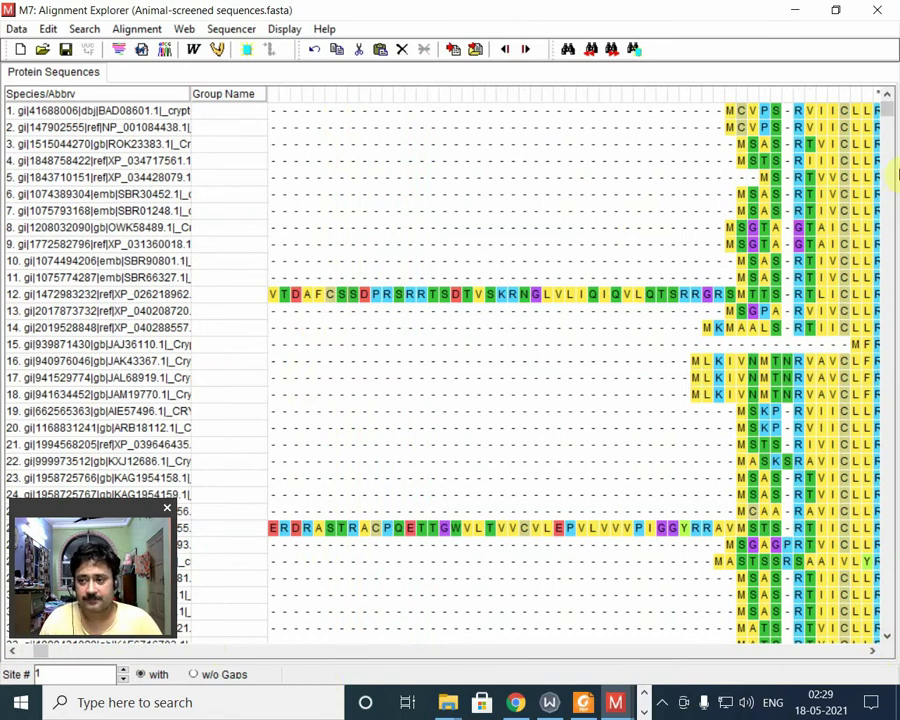
# Step: Compare the N-terminal starts of all sequences, including the late-starting row 15, JAJ36110.1, to find where the shared region begins
pyautogui.moveTo(890, 128); pyautogui.dragTo(897, 650)
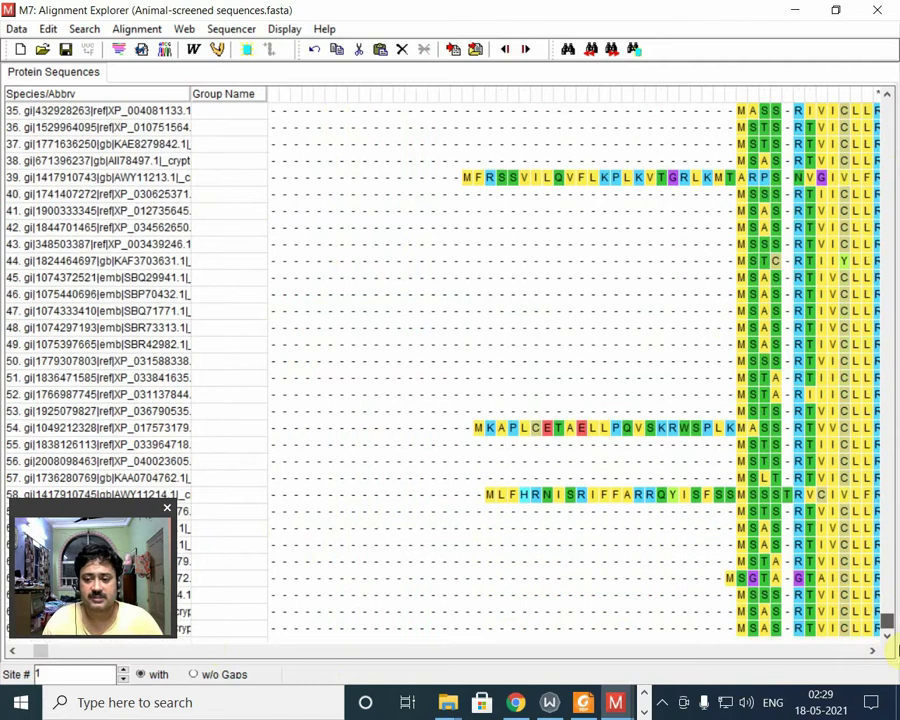
pyautogui.moveTo(893, 560); pyautogui.dragTo(888, 80)
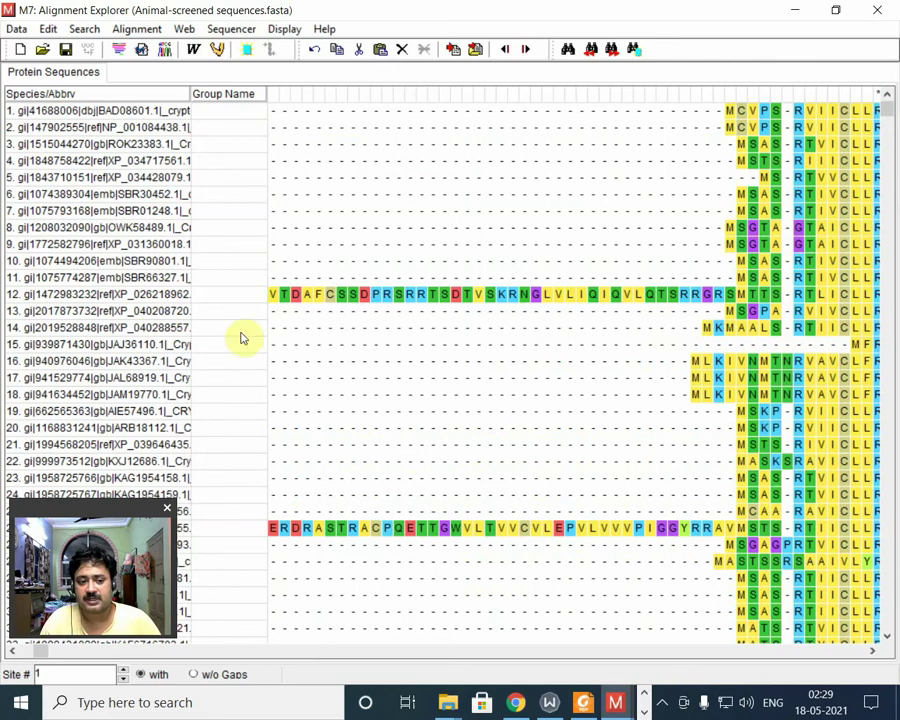
pyautogui.click(139, 333)
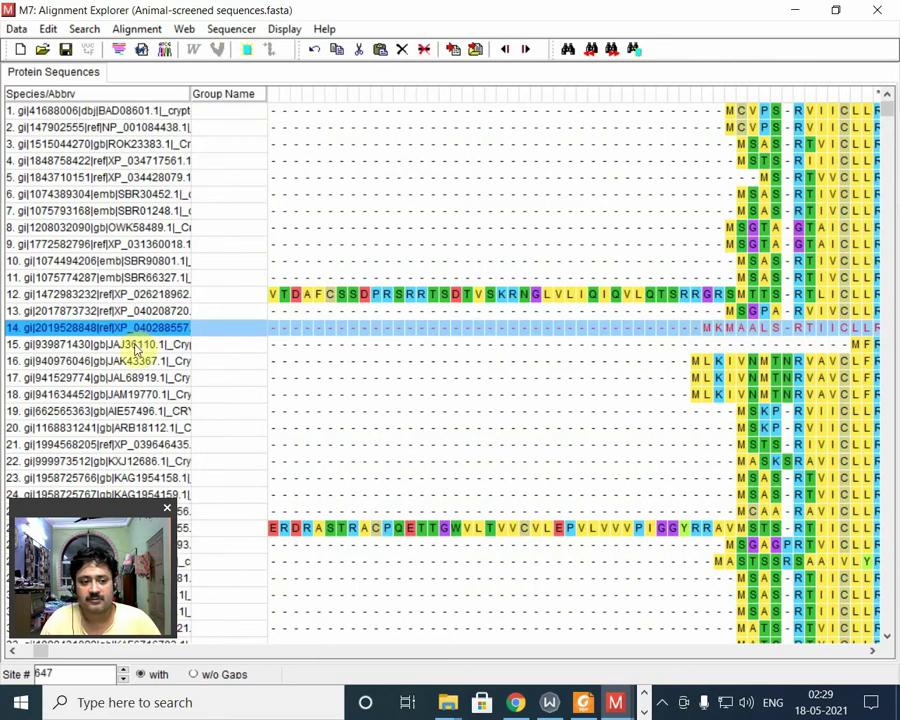
pyautogui.click(137, 345)
pyautogui.click(846, 345)
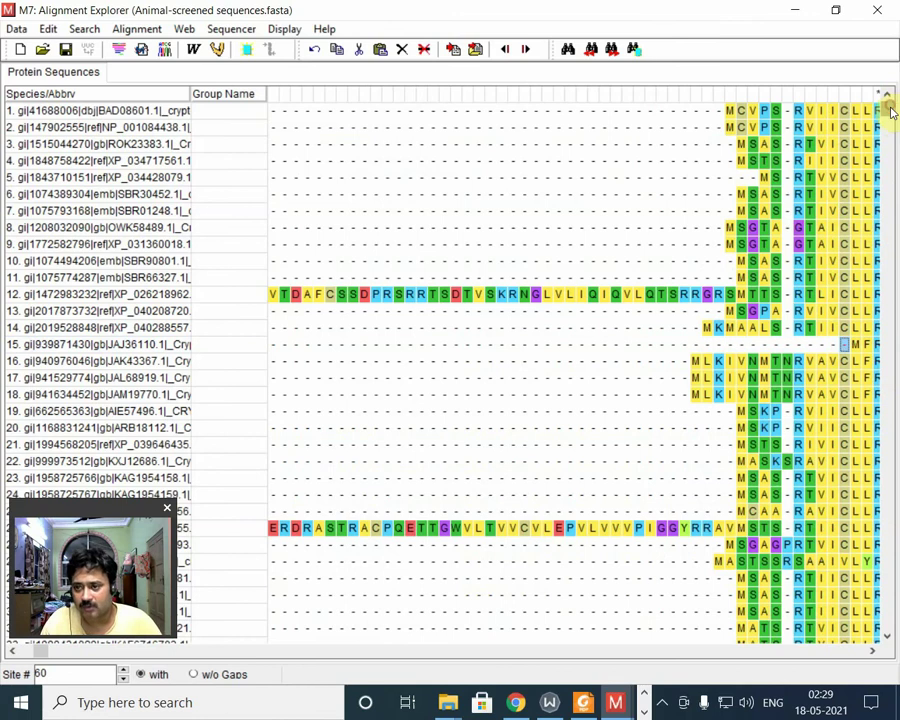
pyautogui.moveTo(890, 112); pyautogui.dragTo(890, 434)
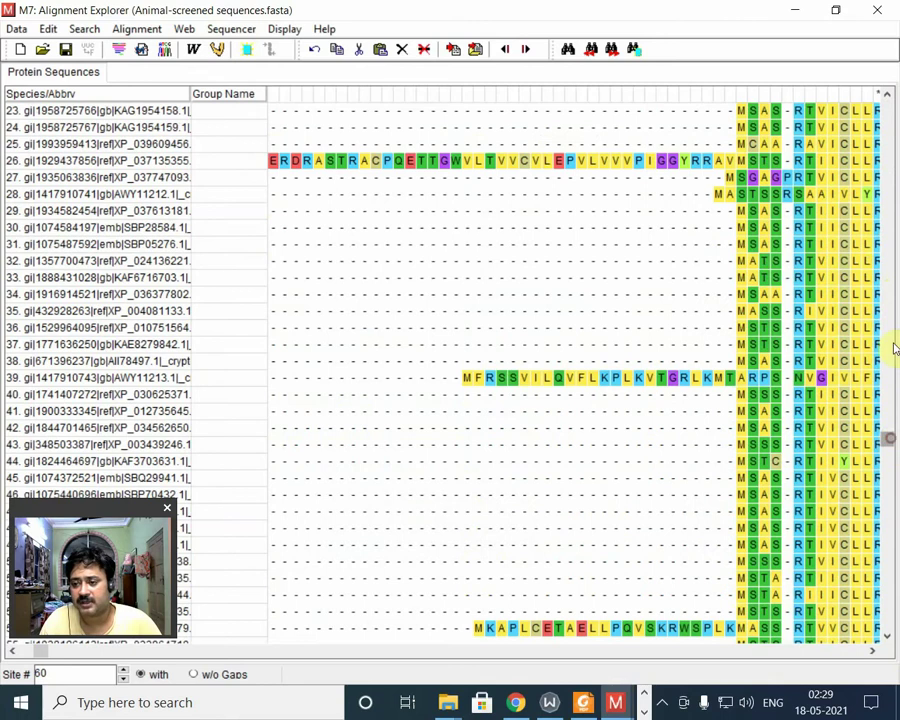
pyautogui.moveTo(896, 347); pyautogui.dragTo(886, 92)
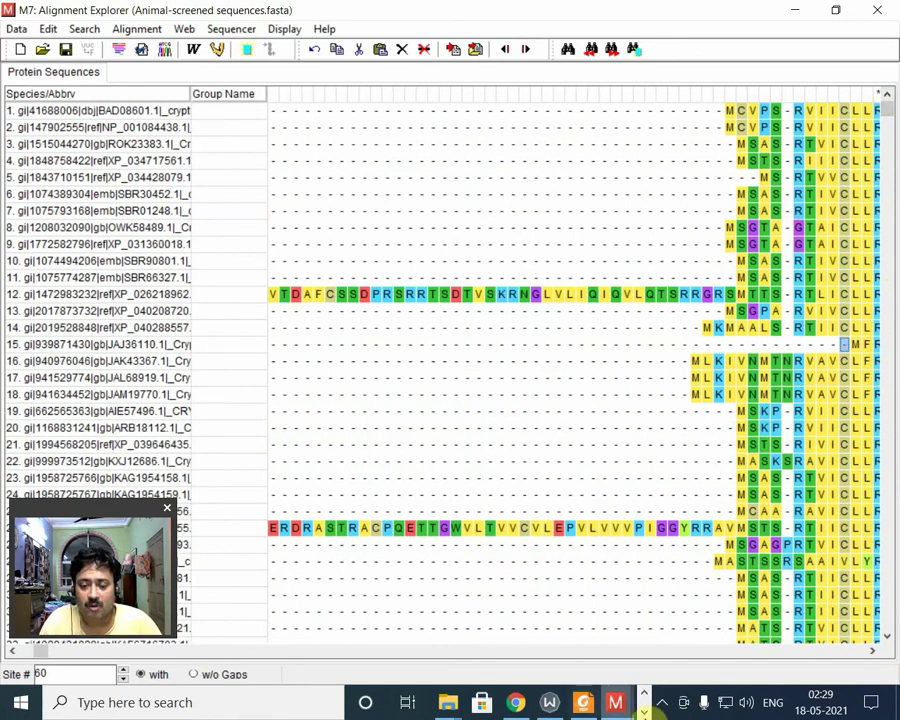
pyautogui.click(857, 93)
pyautogui.hotkey('ctrl', 'a')
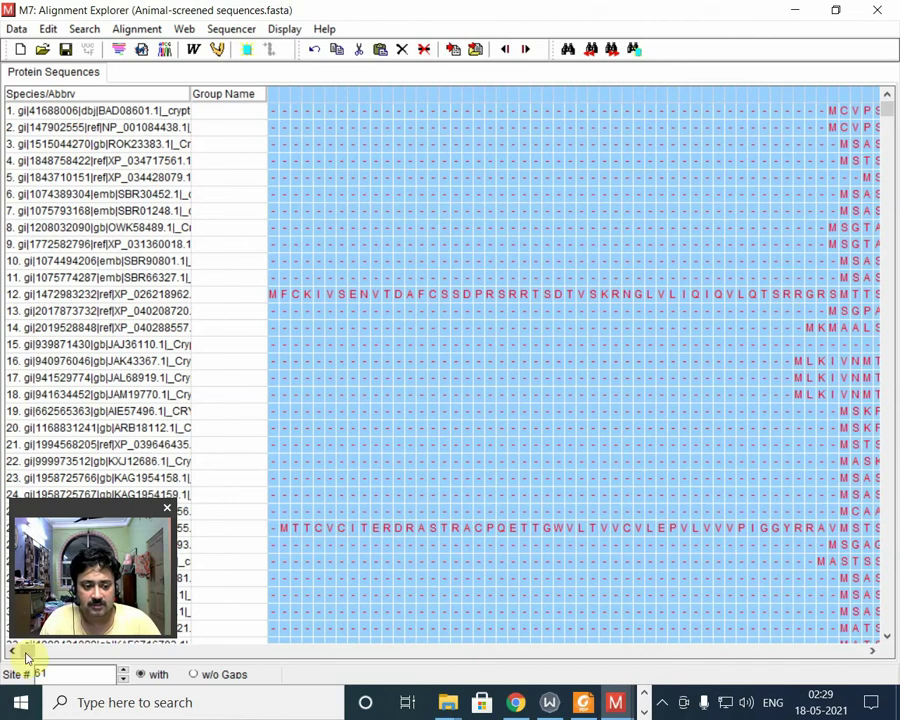
pyautogui.moveTo(16, 650); pyautogui.dragTo(95, 653)
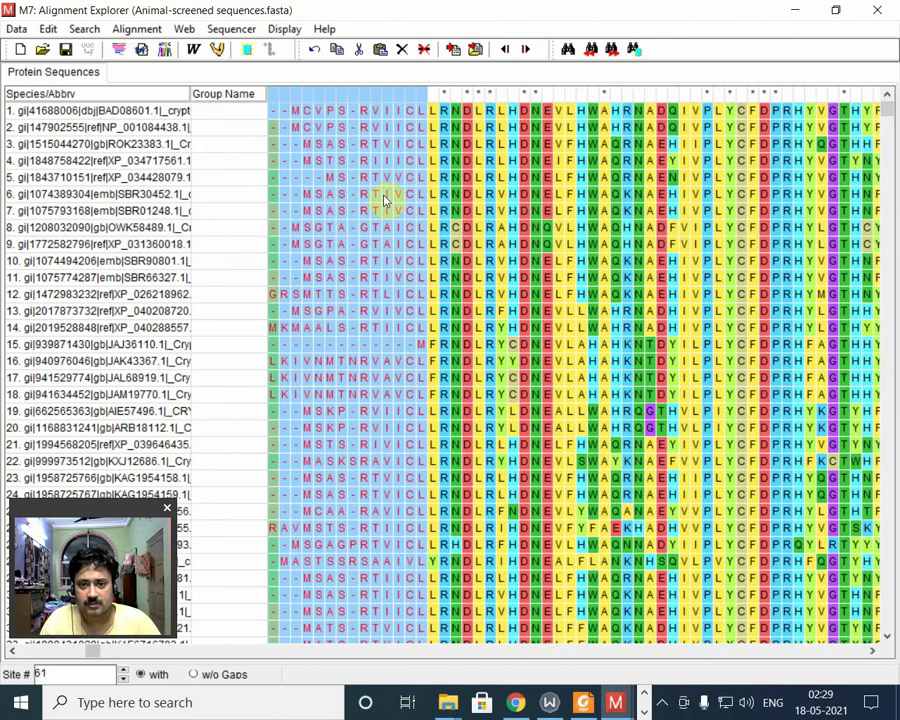
pyautogui.click(420, 96)
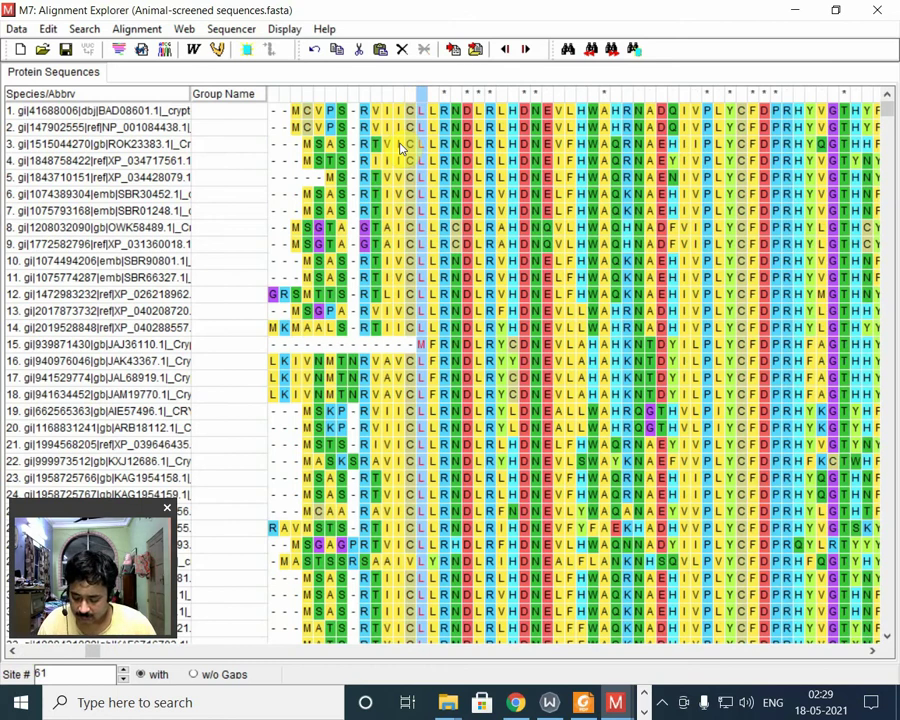
pyautogui.hotkey('ctrl', 'a')
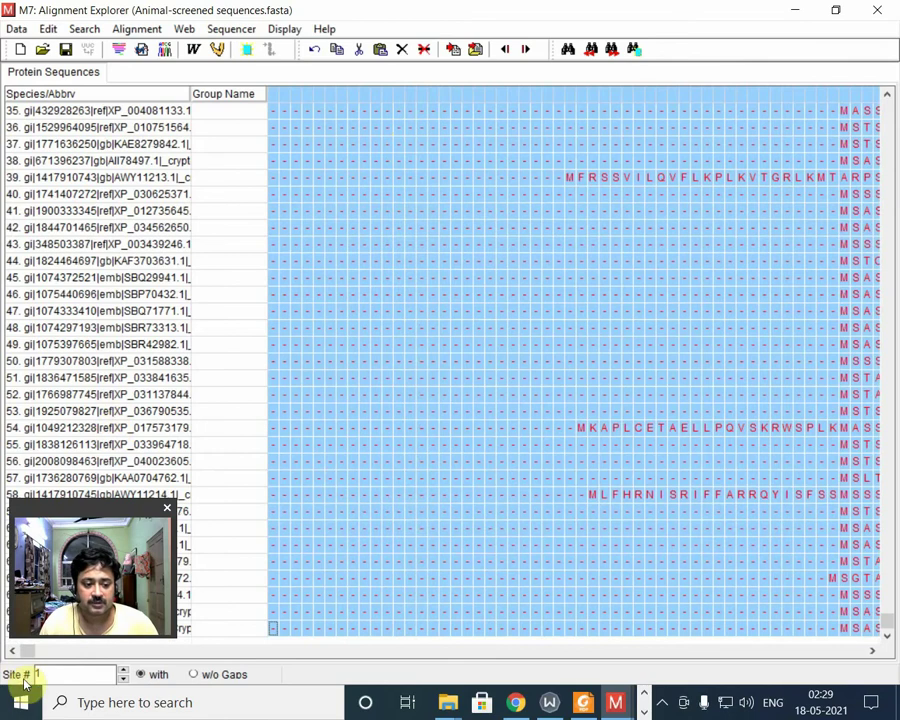
pyautogui.moveTo(30, 653); pyautogui.dragTo(84, 650)
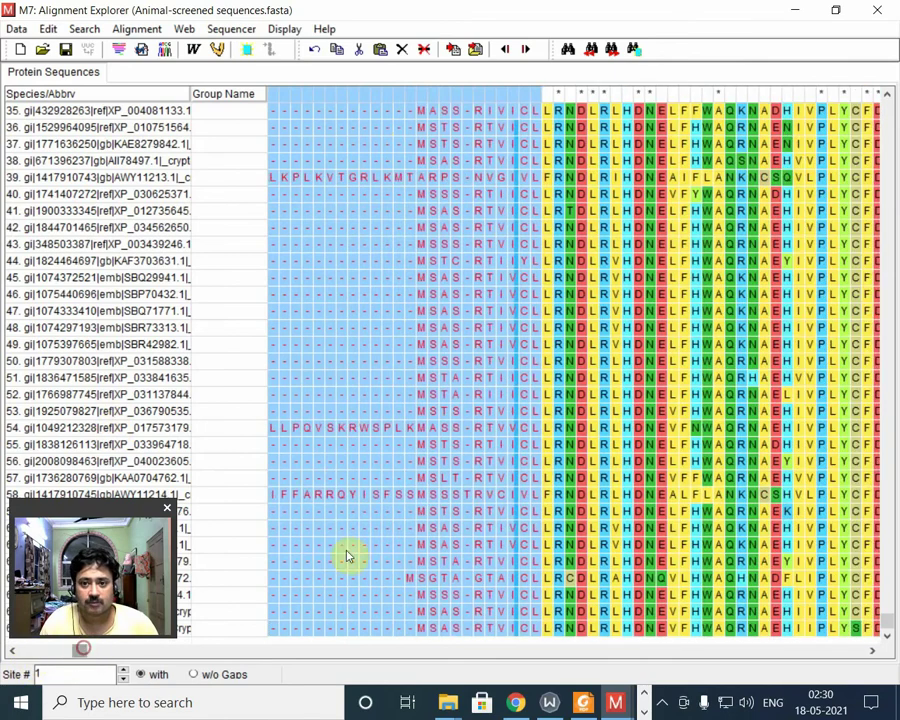
pyautogui.click(362, 528)
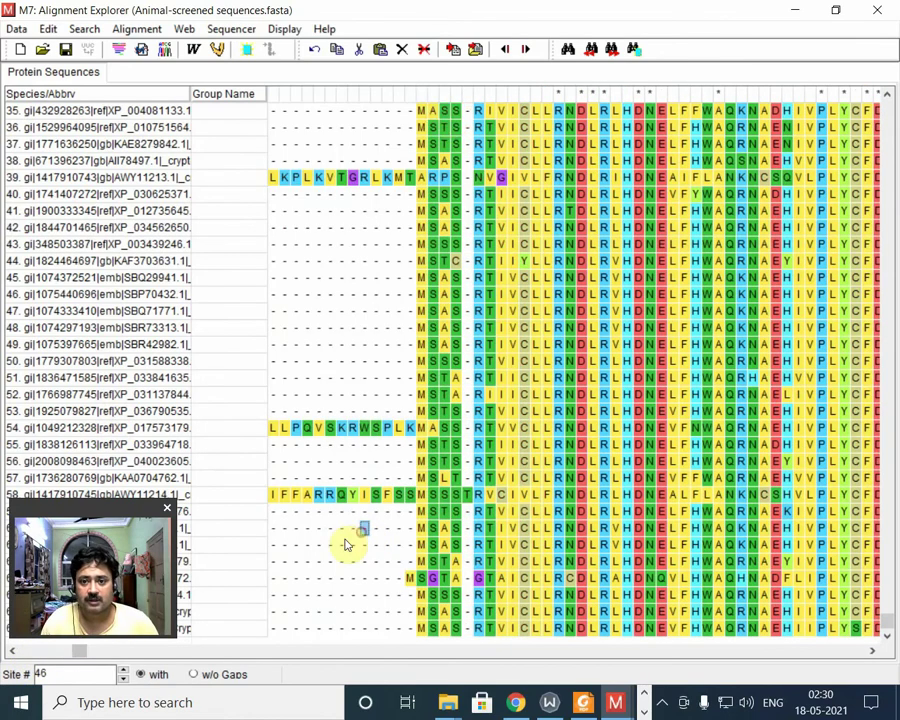
# Step: Delete alignment columns 1 to 61 from all sequences, trimming the N-terminal end just before the conserved LRNDLR region
pyautogui.click(535, 97)
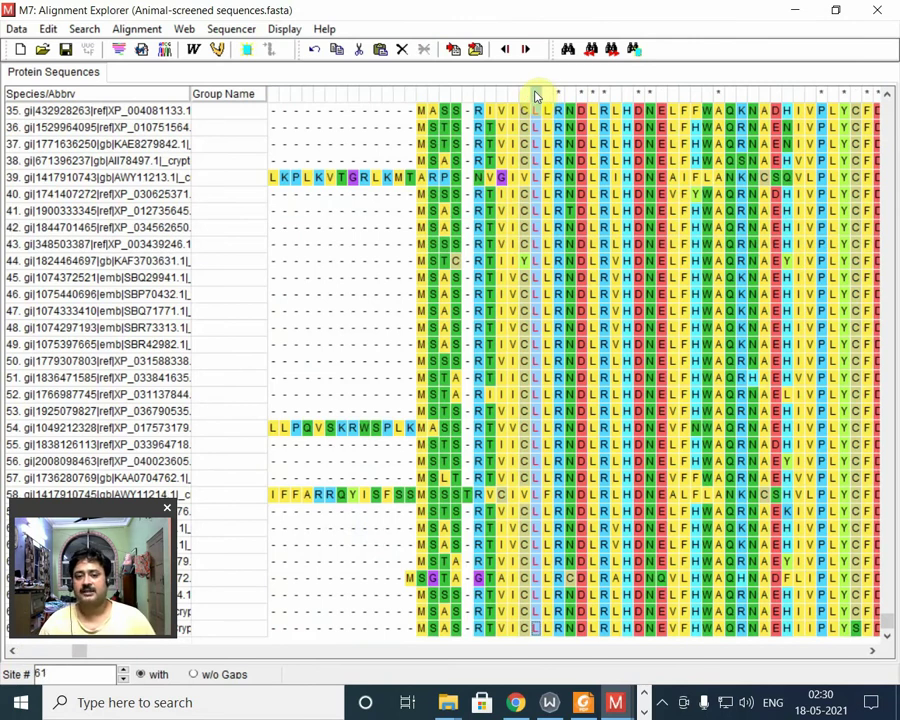
pyautogui.moveTo(535, 97); pyautogui.dragTo(266, 104)
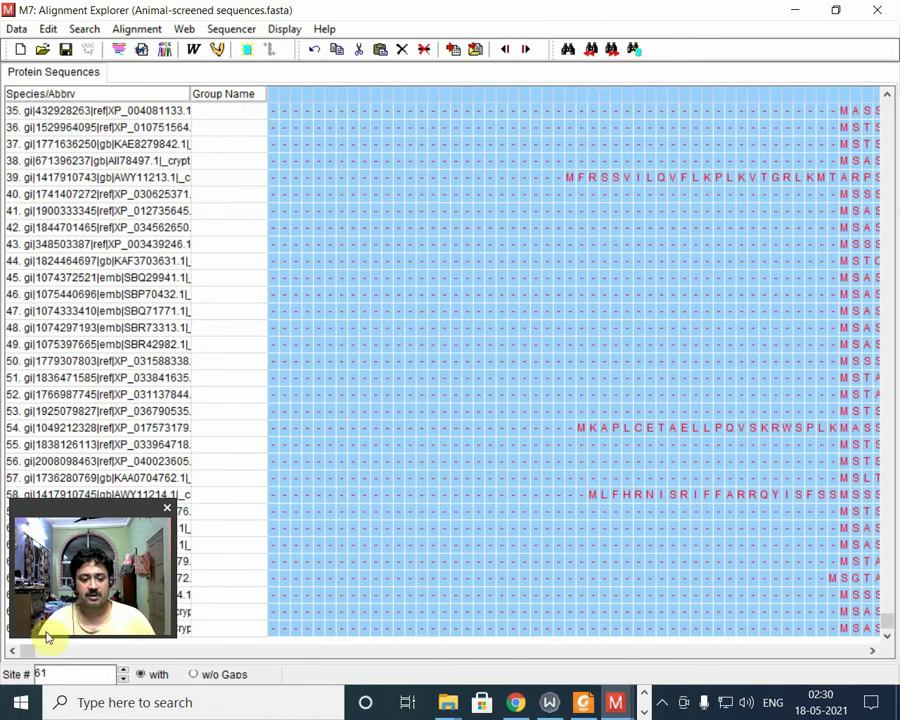
pyautogui.moveTo(33, 655); pyautogui.dragTo(80, 653)
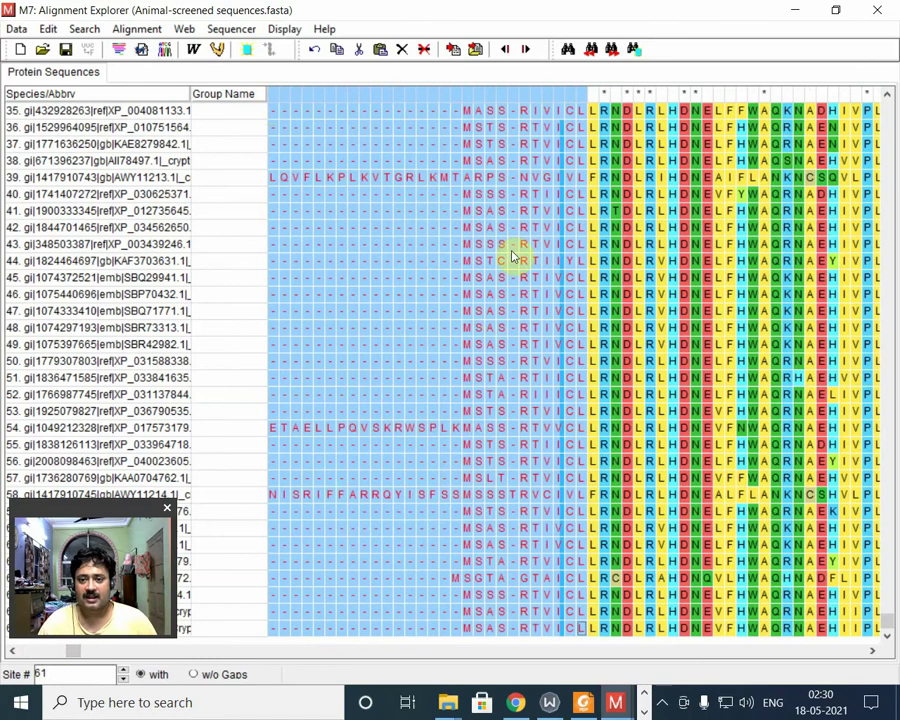
pyautogui.click(584, 97)
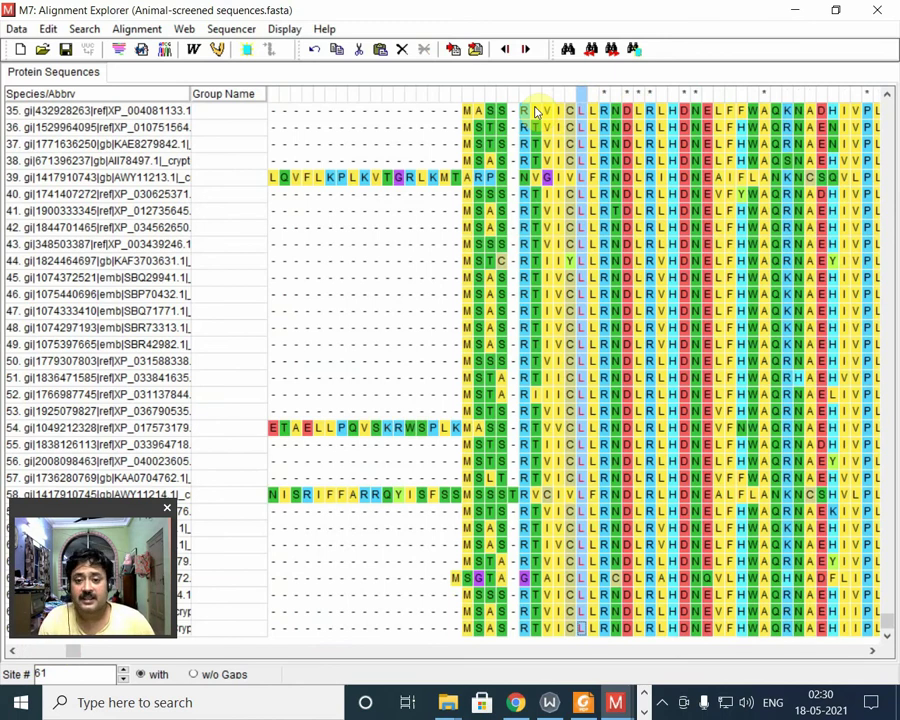
pyautogui.hotkey('ctrl', 'a')
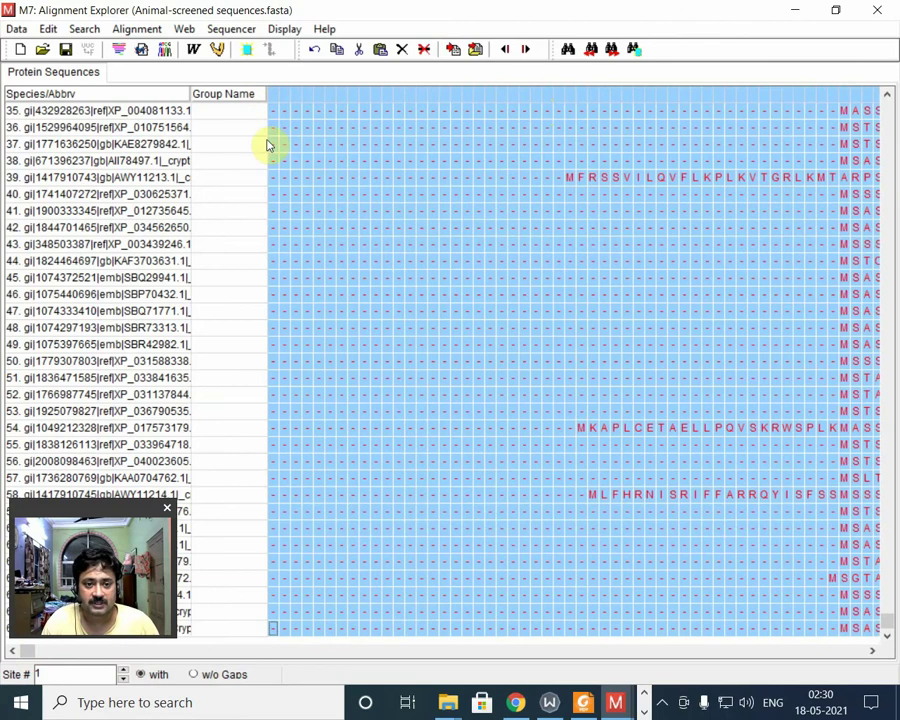
pyautogui.moveTo(35, 652); pyautogui.dragTo(77, 652)
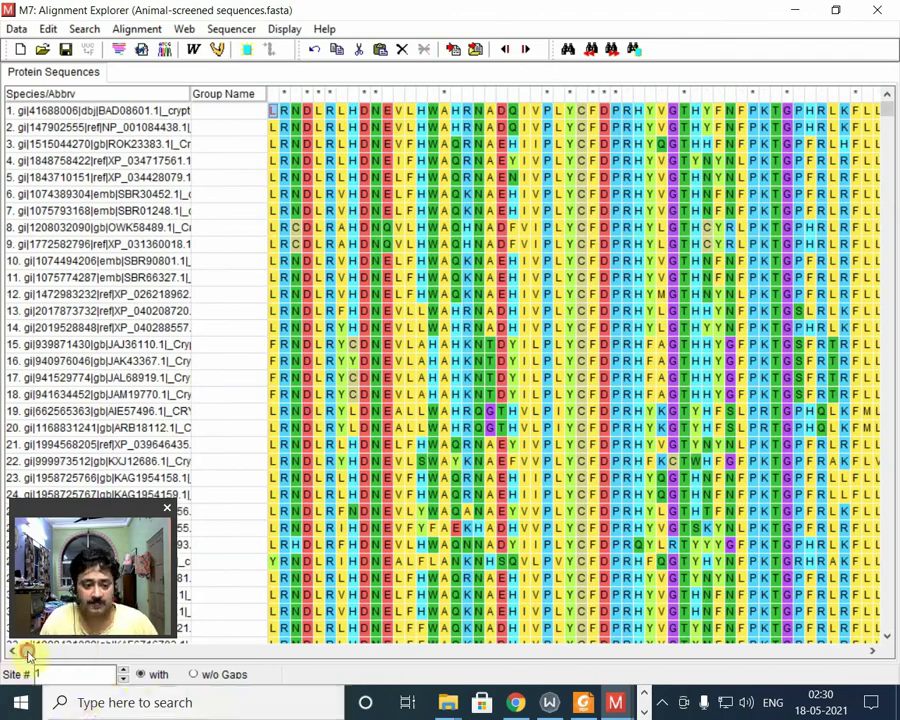
# Step: Examine the gapped C-terminal region of all sequences from site 484 to the end of the alignment
pyautogui.moveTo(33, 655); pyautogui.dragTo(803, 712)
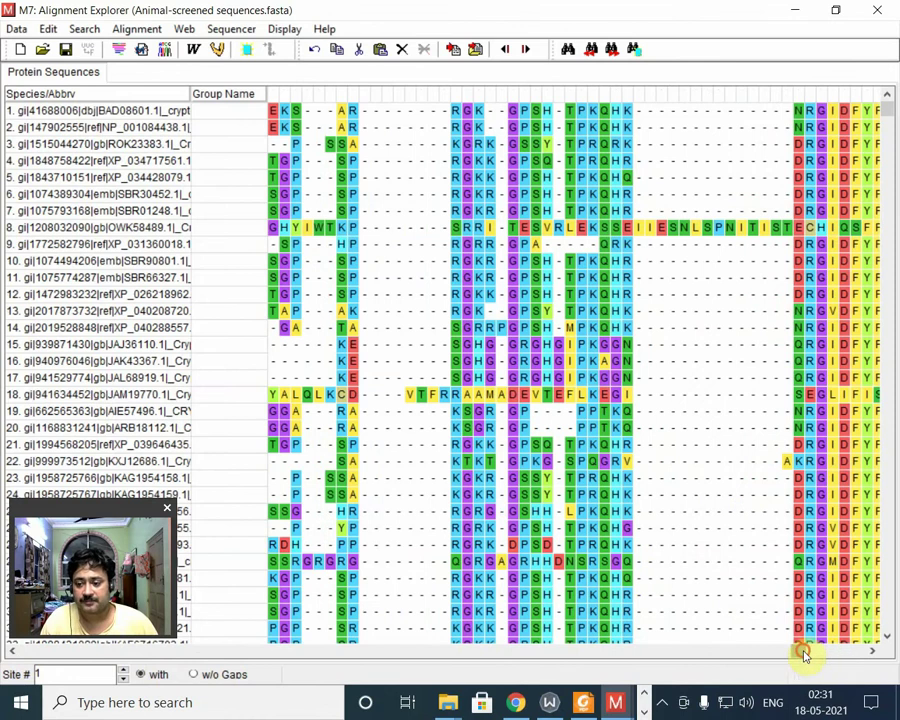
pyautogui.moveTo(799, 650); pyautogui.dragTo(747, 653)
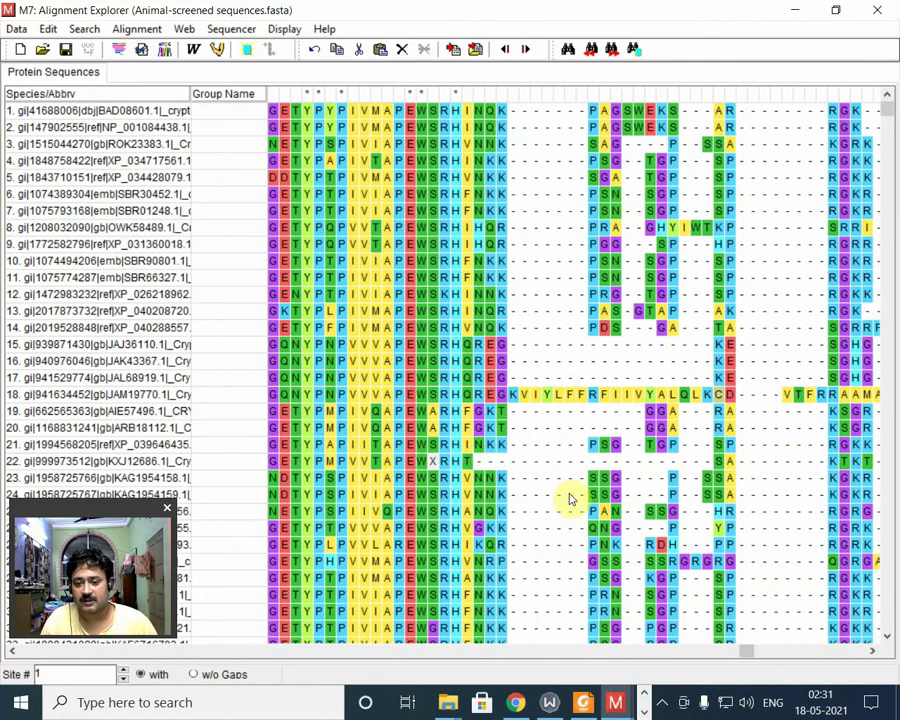
pyautogui.moveTo(886, 115); pyautogui.dragTo(892, 208)
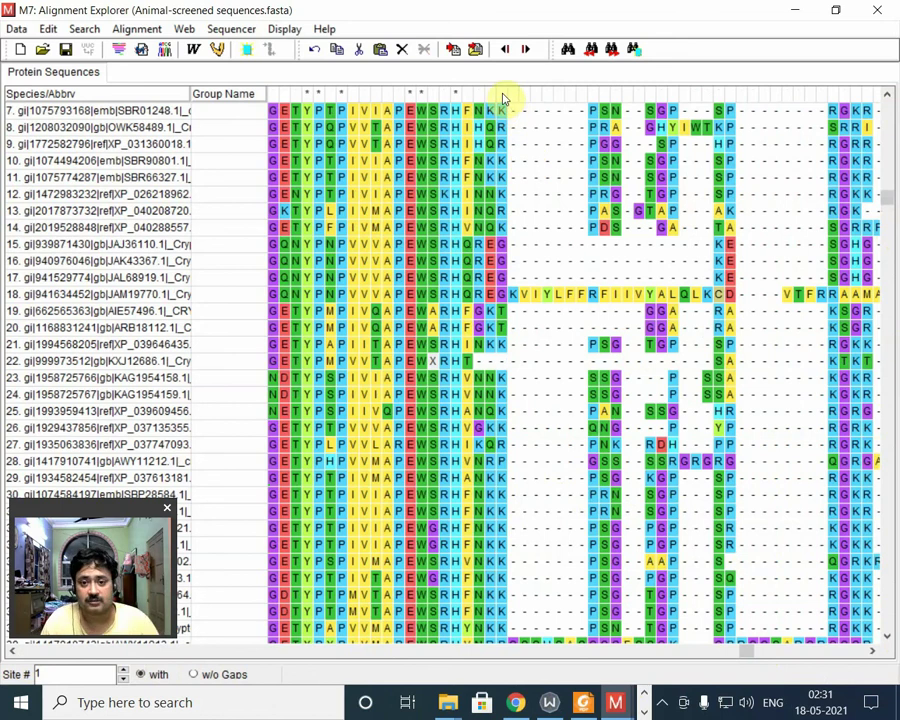
pyautogui.click(500, 98)
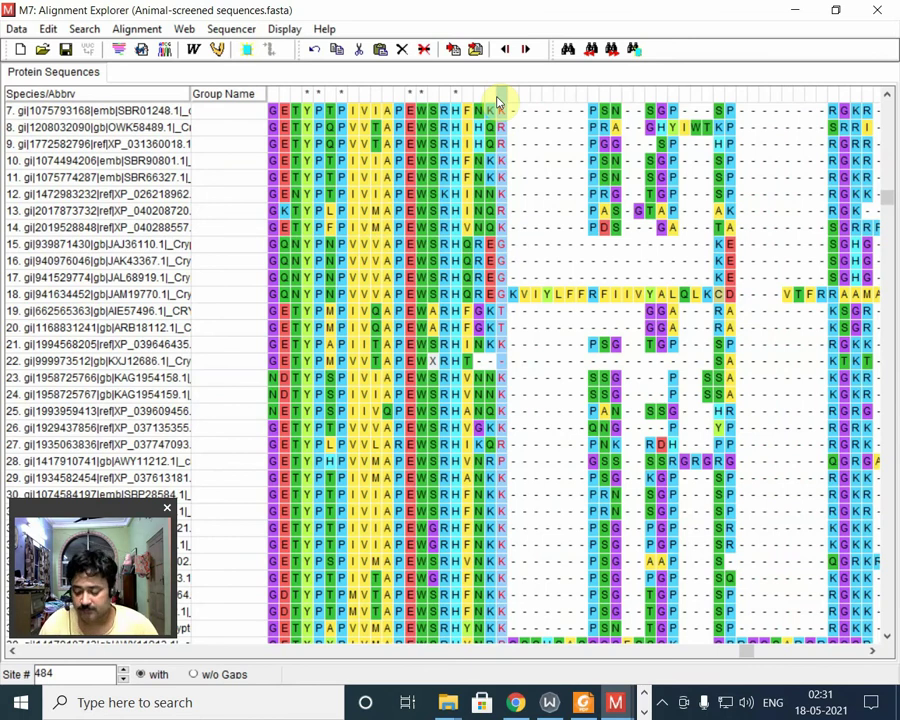
pyautogui.hotkey('ctrl', 'a')
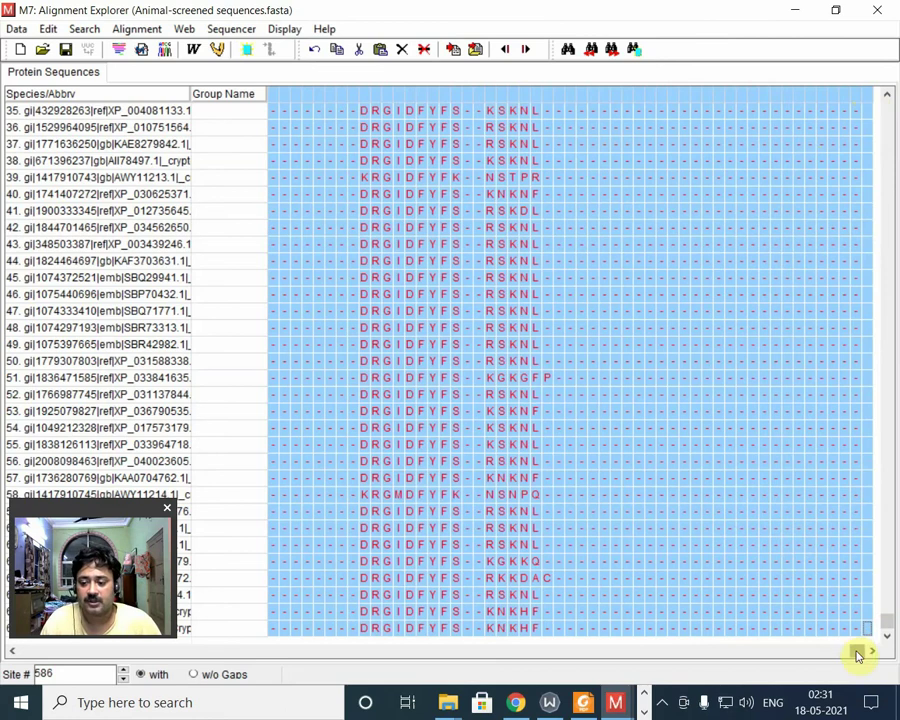
pyautogui.moveTo(858, 652); pyautogui.dragTo(714, 652)
pyautogui.click(707, 378)
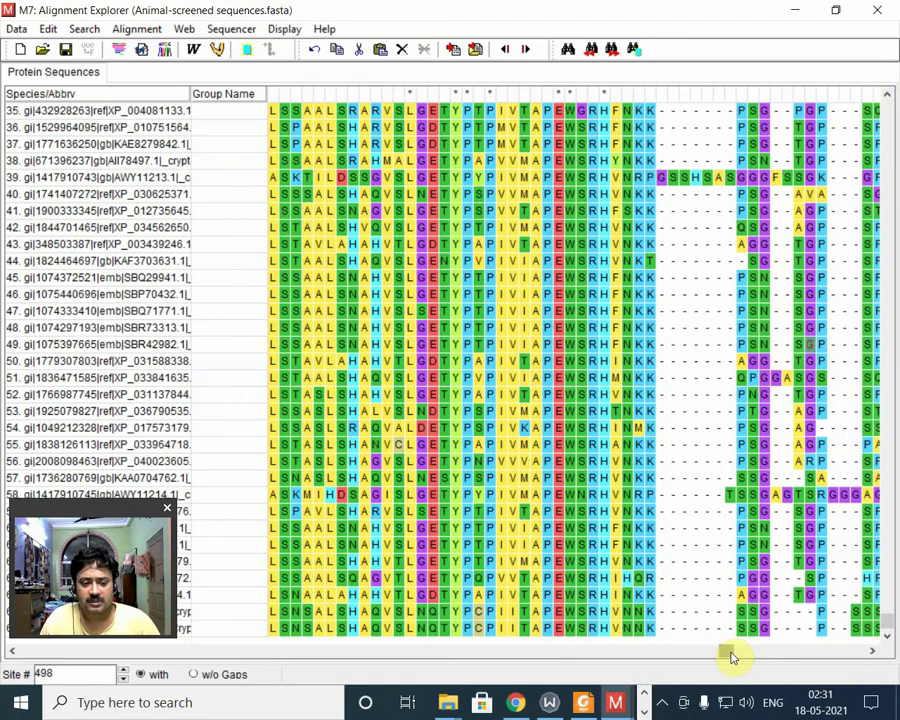
# Step: Realign all sequences with MUSCLE, keeping gap open -2.9, gap extend 0, hydrophobicity multiplier 1.2 and 8 maximum iterations
pyautogui.moveTo(731, 656); pyautogui.dragTo(5, 632)
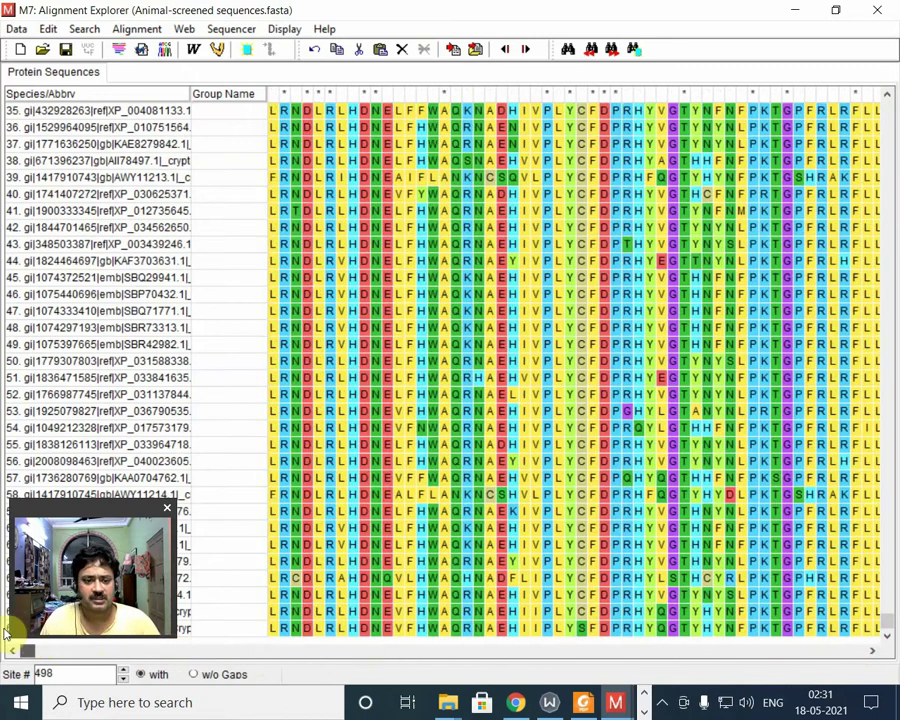
pyautogui.click(216, 48)
pyautogui.click(250, 72)
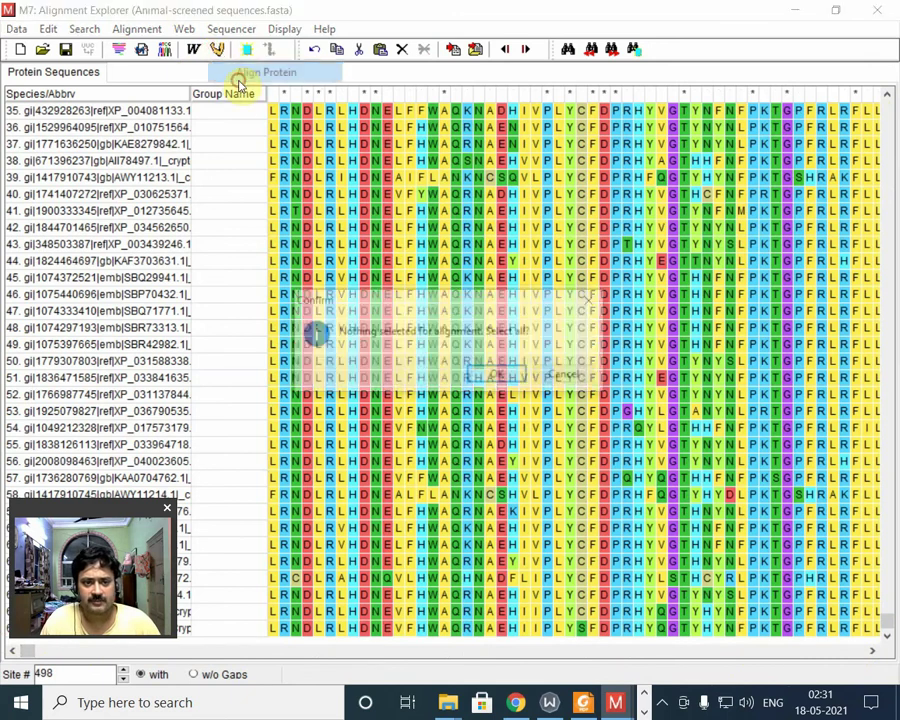
pyautogui.click(500, 380)
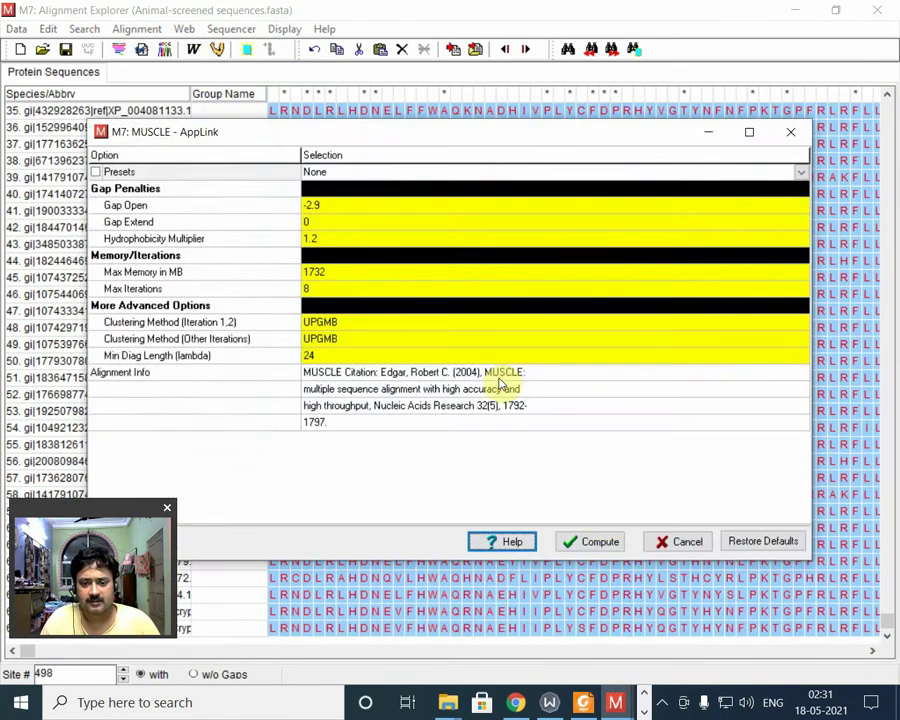
pyautogui.click(588, 539)
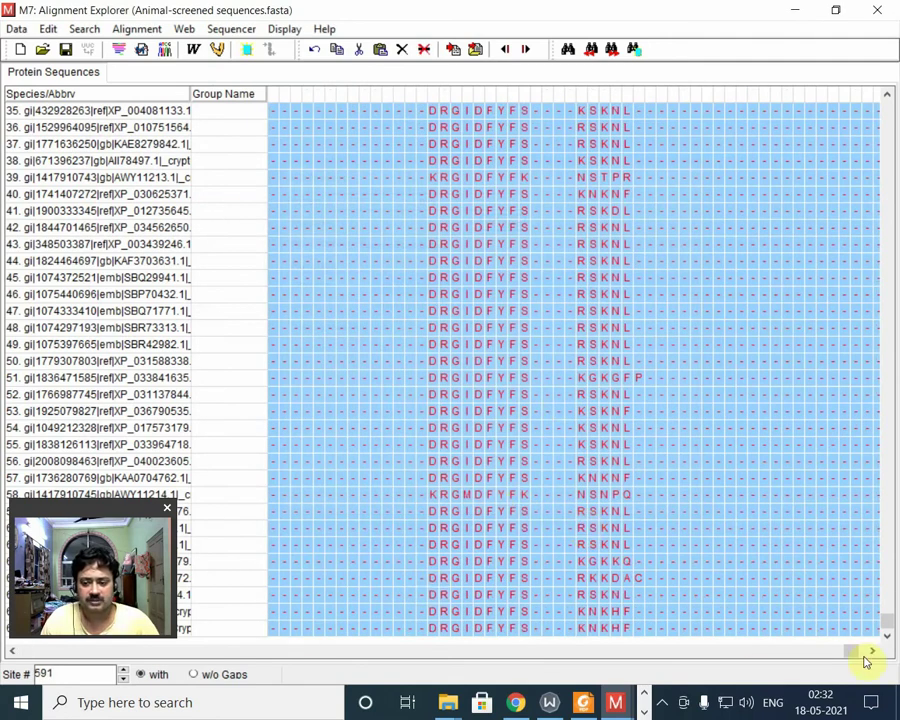
# Step: Review the realigned sequences from the C-terminal end to the trimmed start, covering the last rows and the first rows
pyautogui.moveTo(854, 651); pyautogui.dragTo(5, 648)
pyautogui.click(400, 480)
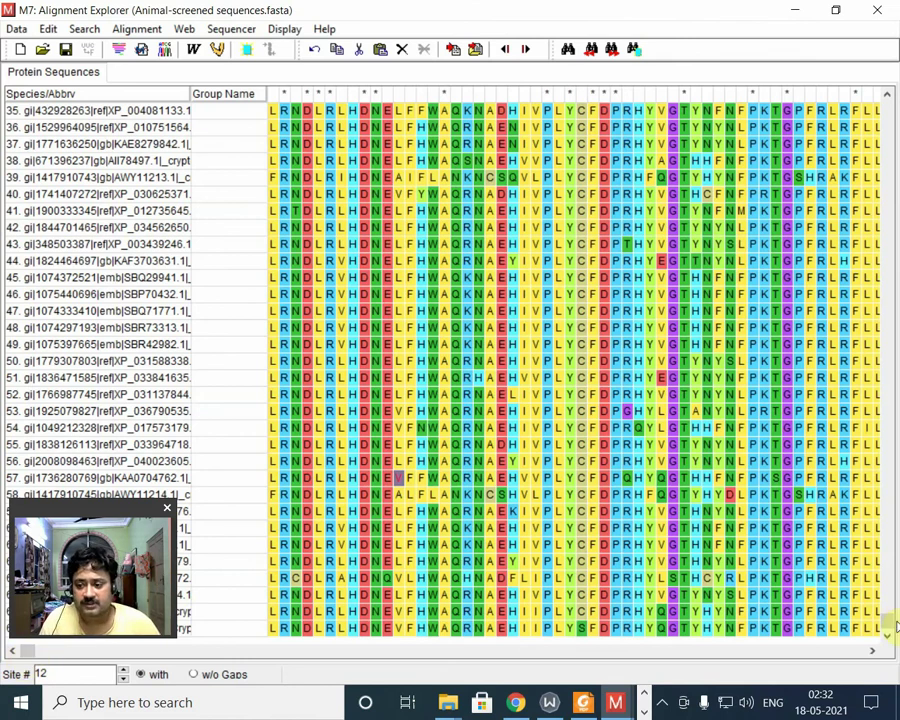
pyautogui.scroll(1, 888, 610)
pyautogui.scroll(-1, 886, 605)
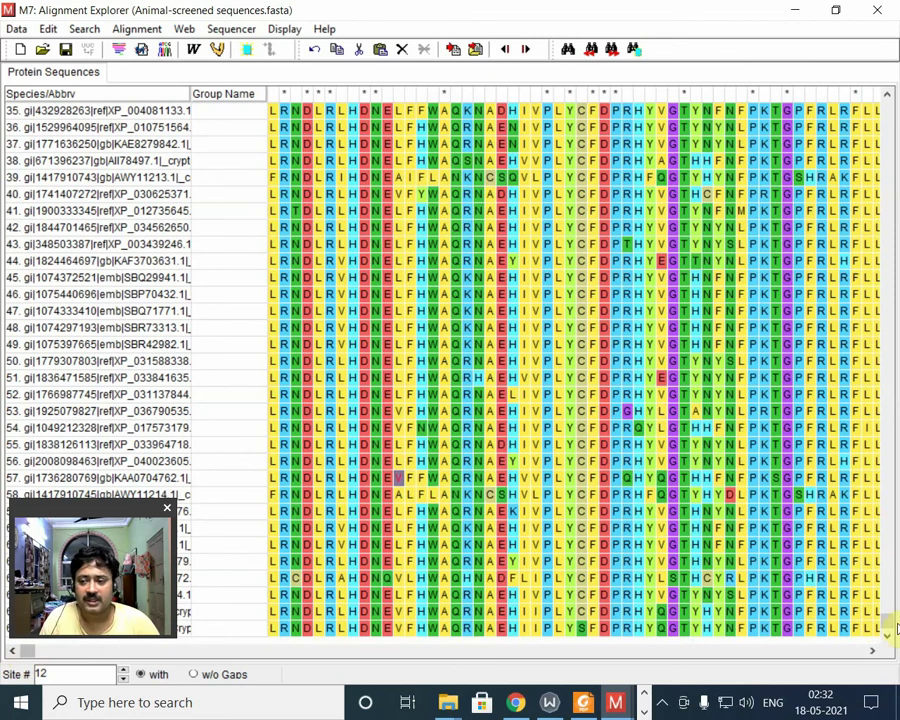
pyautogui.moveTo(886, 622); pyautogui.dragTo(887, 105)
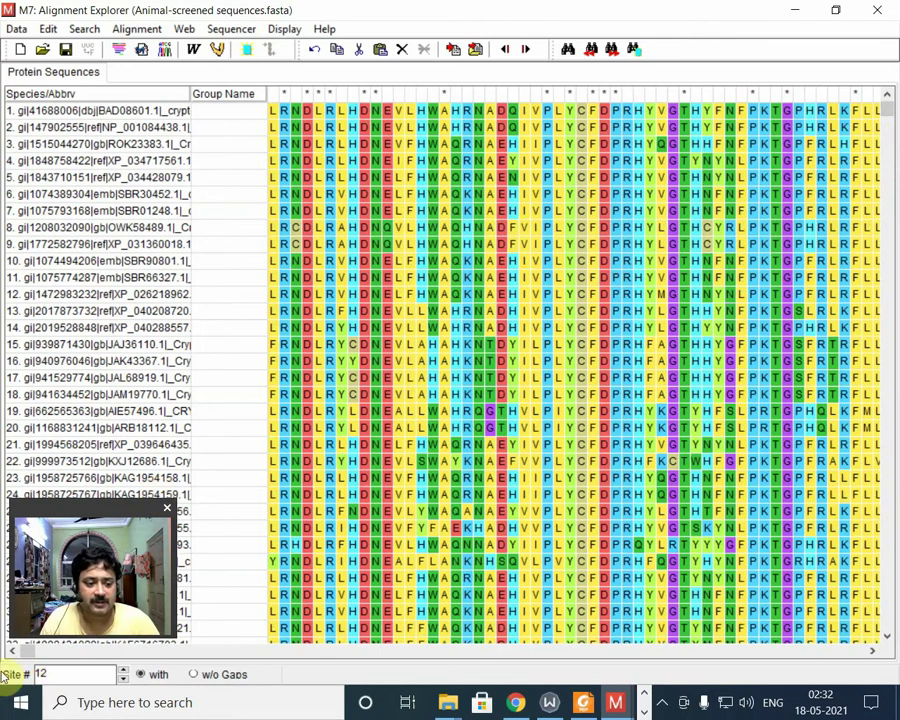
# Step: Examine the gapped region downstream of the conserved RRGKPEEV motif, comparing insertions across all sequences
pyautogui.moveTo(33, 652); pyautogui.dragTo(124, 667)
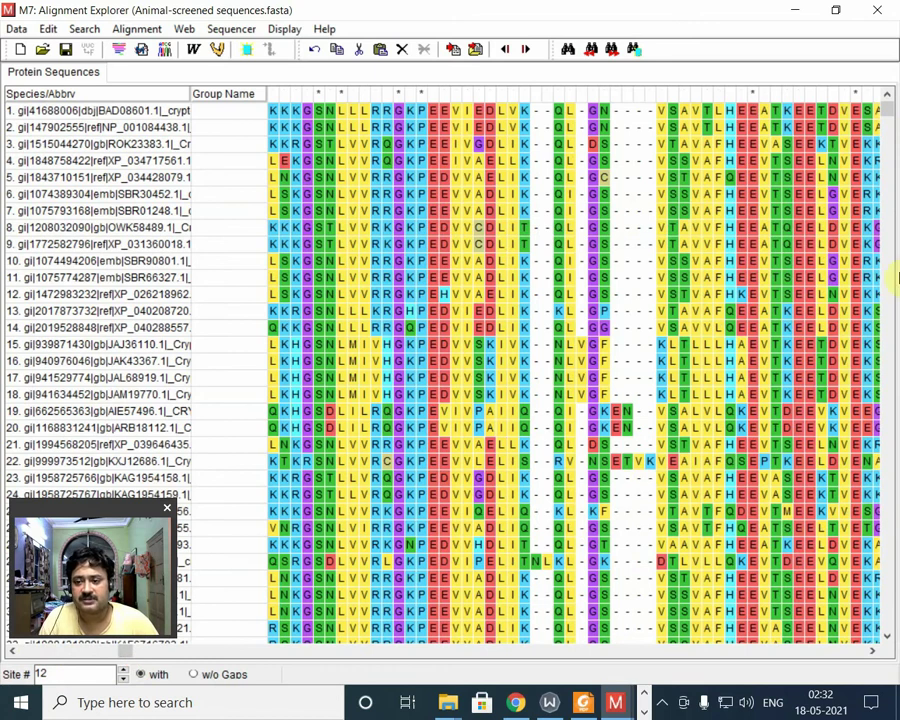
pyautogui.scroll(-2, 890, 240)
pyautogui.scroll(-6, 893, 242)
pyautogui.scroll(8, 893, 242)
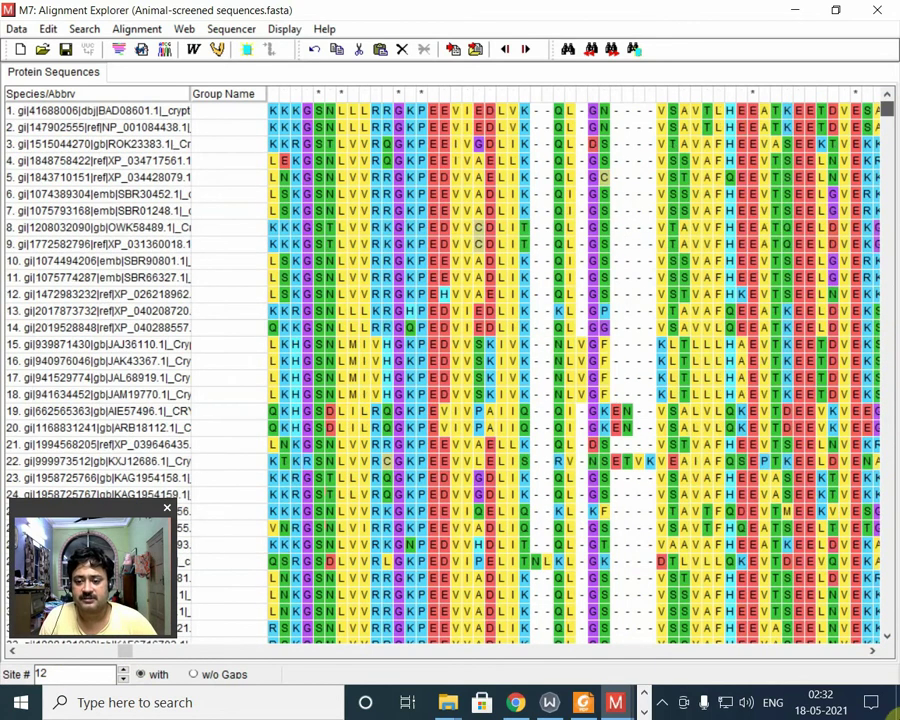
pyautogui.scroll(-10, 886, 255)
pyautogui.scroll(7, 886, 250)
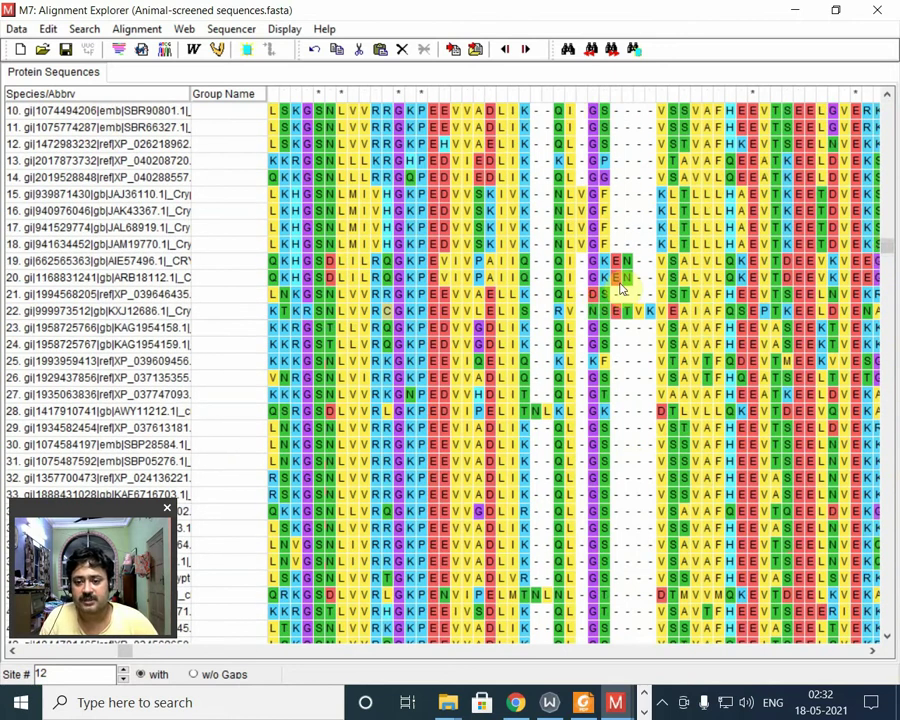
pyautogui.moveTo(619, 287)
pyautogui.mouseDown()
pyautogui.moveTo(620, 264)
pyautogui.moveTo(617, 296)
pyautogui.moveTo(621, 289)
pyautogui.mouseUp()
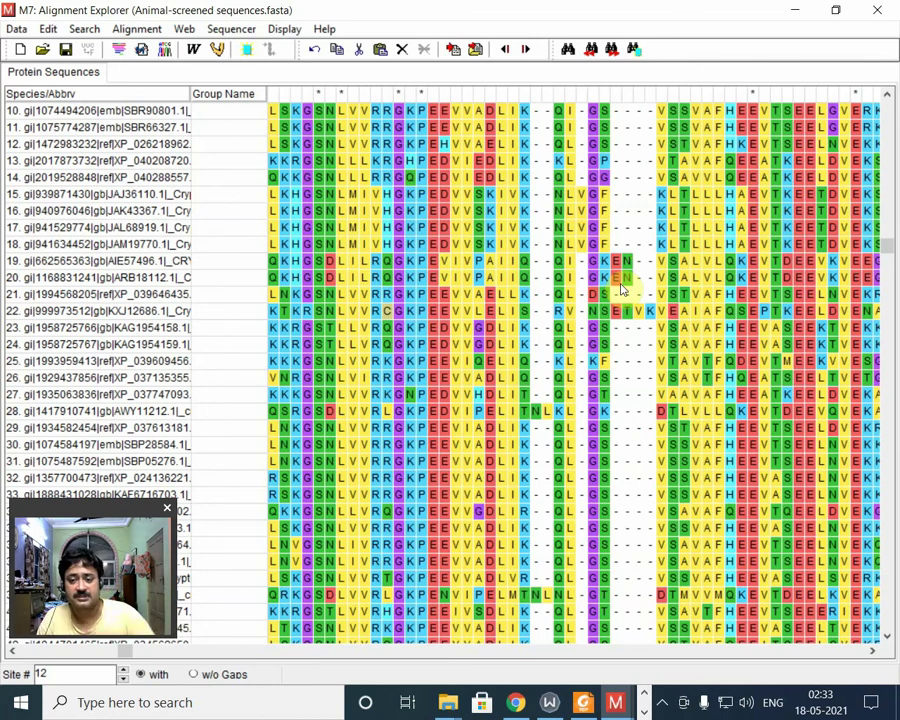
pyautogui.moveTo(621, 289); pyautogui.dragTo(620, 292)
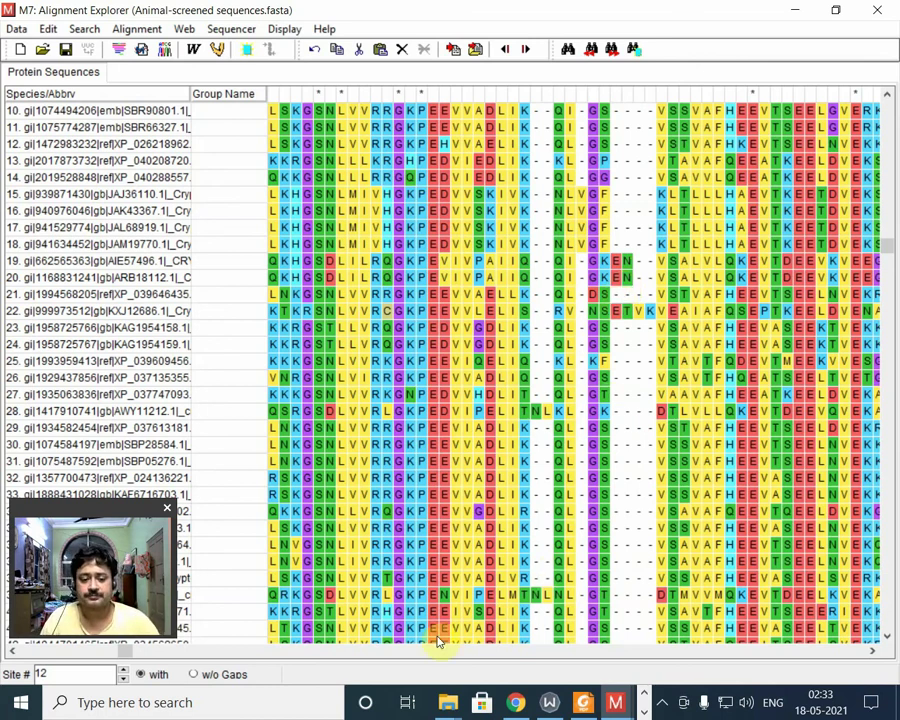
# Step: Inspect the well-conserved block from YKETRNG to SPRY in the middle of the alignment by highlighting its columns
pyautogui.moveTo(121, 650); pyautogui.dragTo(214, 652)
pyautogui.moveTo(257, 665); pyautogui.dragTo(374, 670)
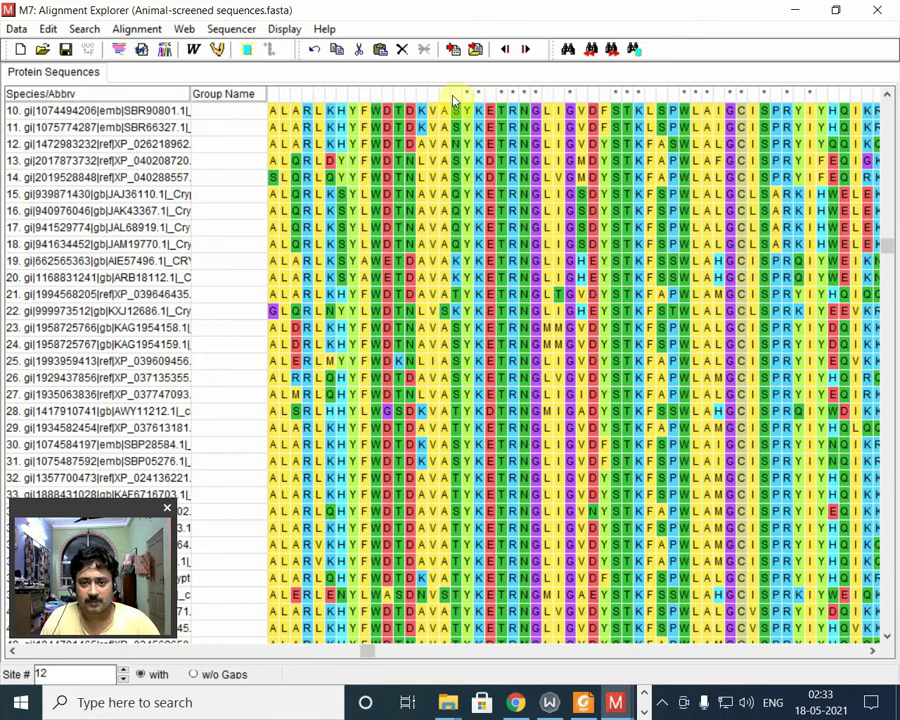
pyautogui.moveTo(465, 93); pyautogui.dragTo(800, 118)
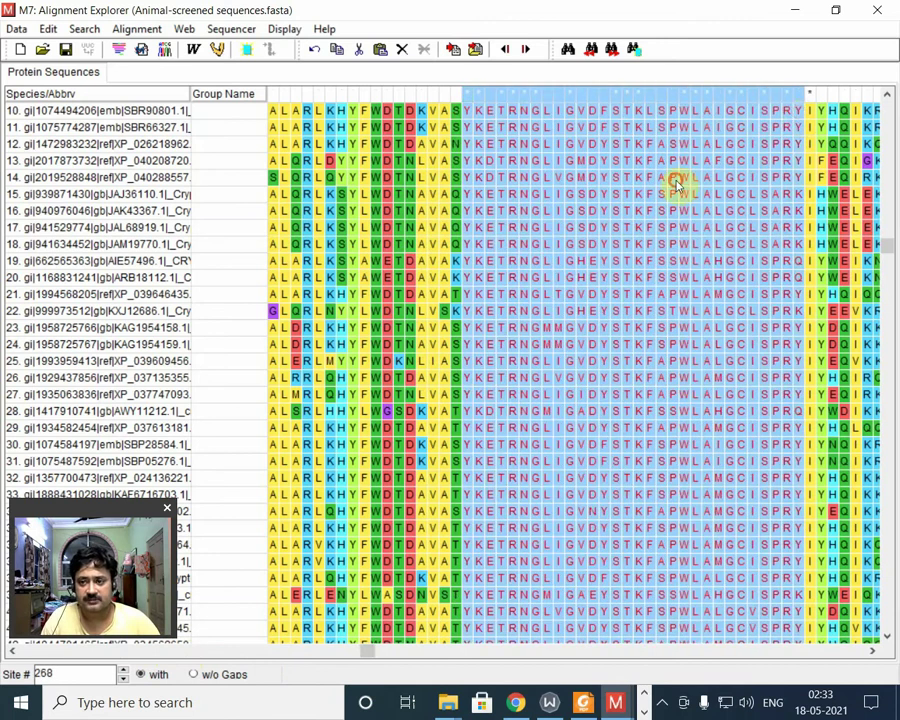
pyautogui.click(675, 184)
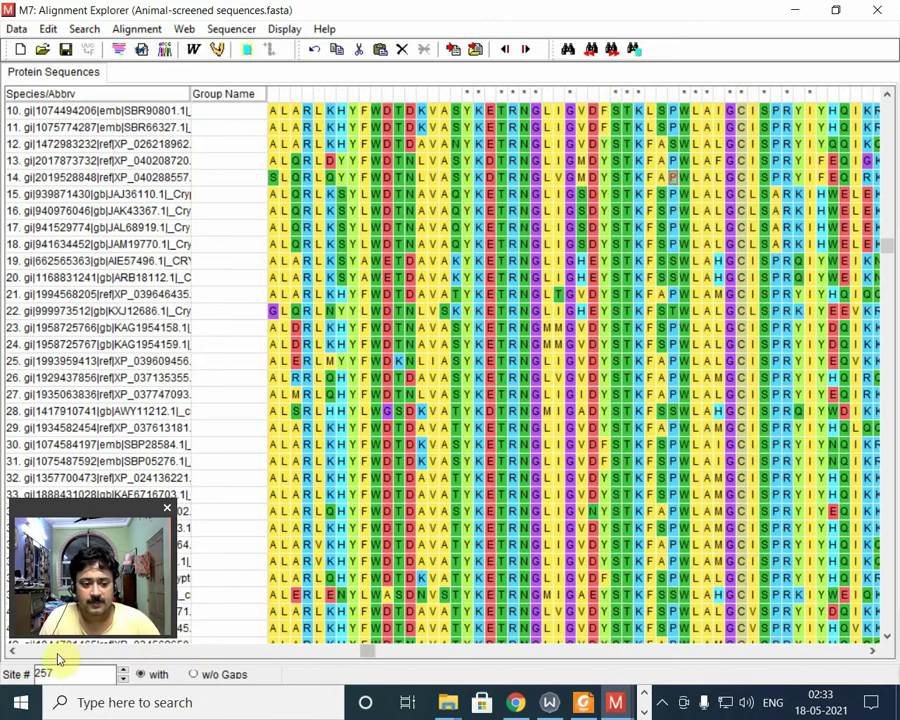
# Step: Inspect the region after the conserved FELLWRDYF motif and temporarily widen the name column to read the full species names
pyautogui.moveTo(369, 654); pyautogui.dragTo(453, 648)
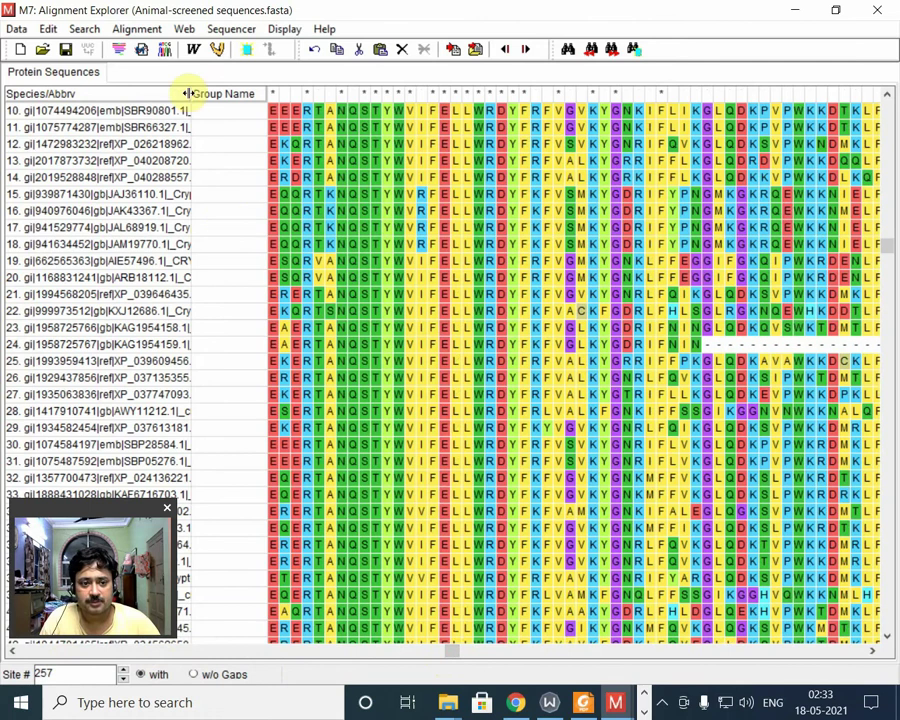
pyautogui.moveTo(189, 93); pyautogui.dragTo(389, 113)
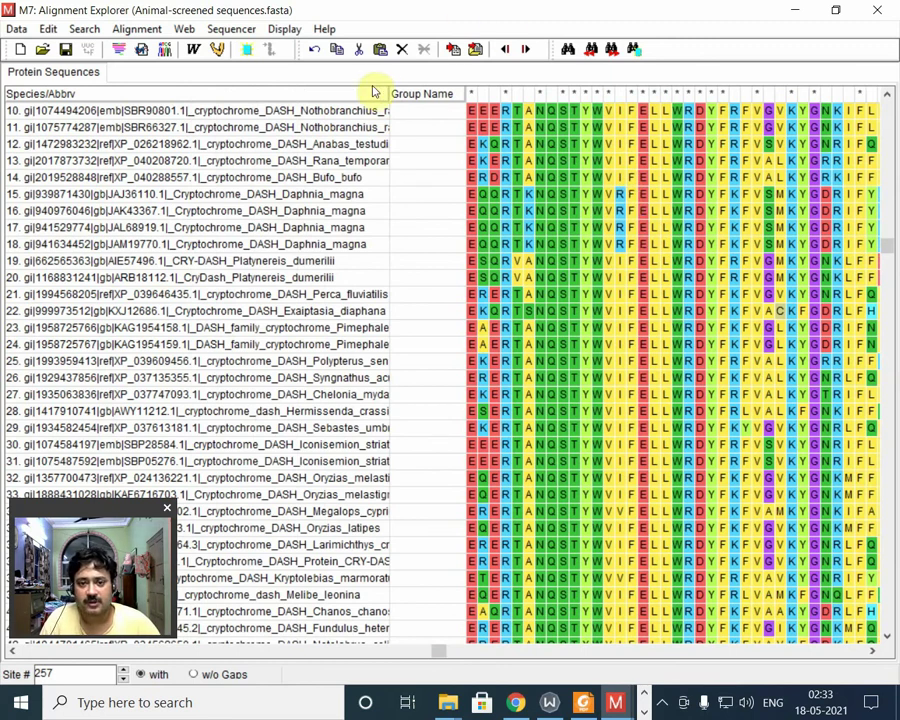
pyautogui.moveTo(388, 93); pyautogui.dragTo(201, 94)
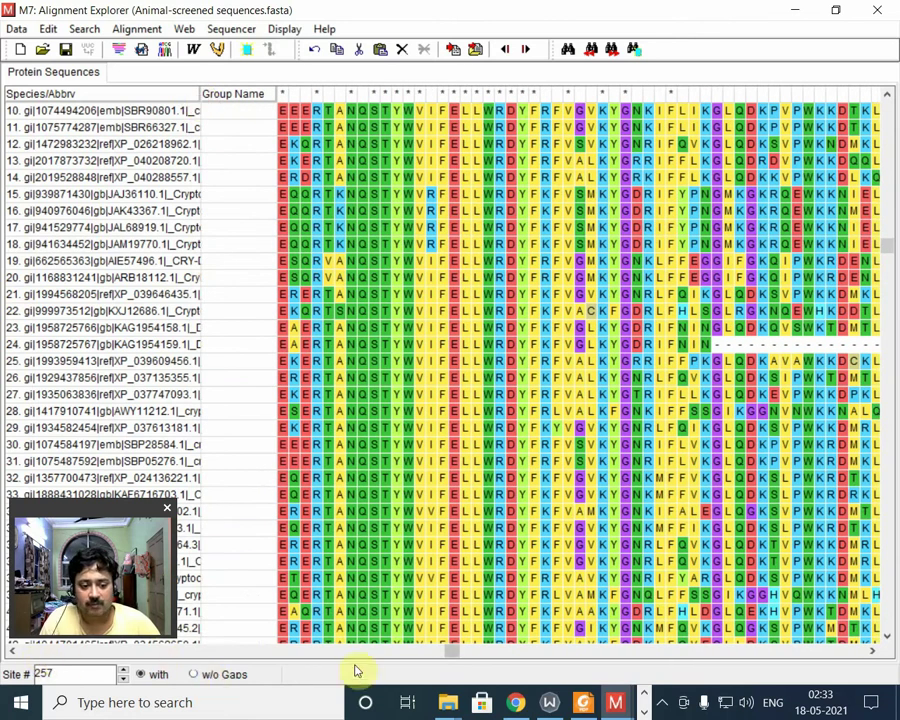
# Step: Mark site 482, the first column after the conserved WSRH motif, and check this boundary across the sequences
pyautogui.moveTo(448, 650); pyautogui.dragTo(716, 718)
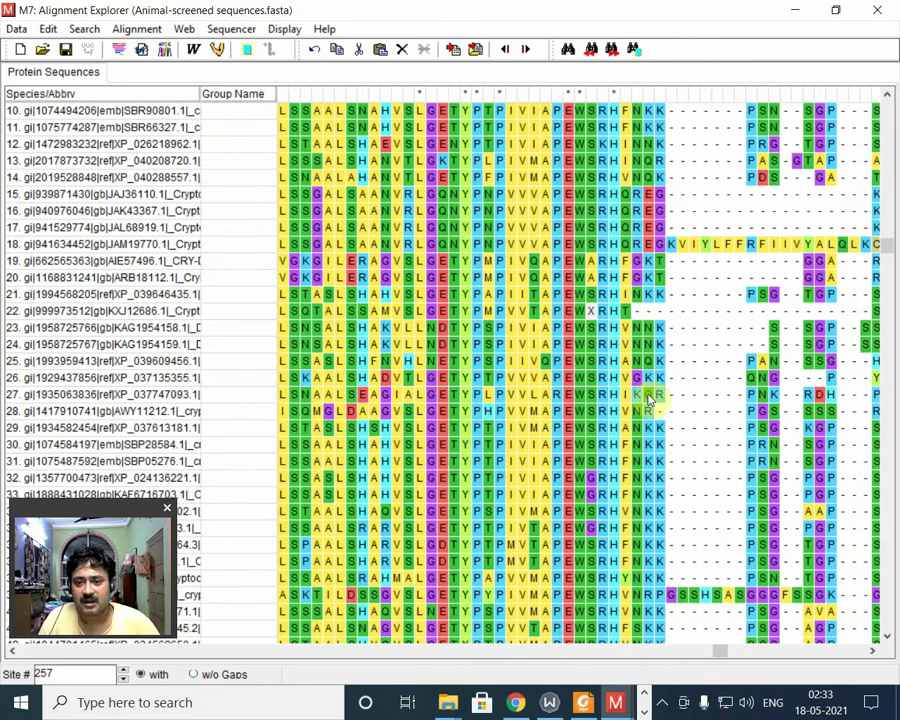
pyautogui.click(626, 93)
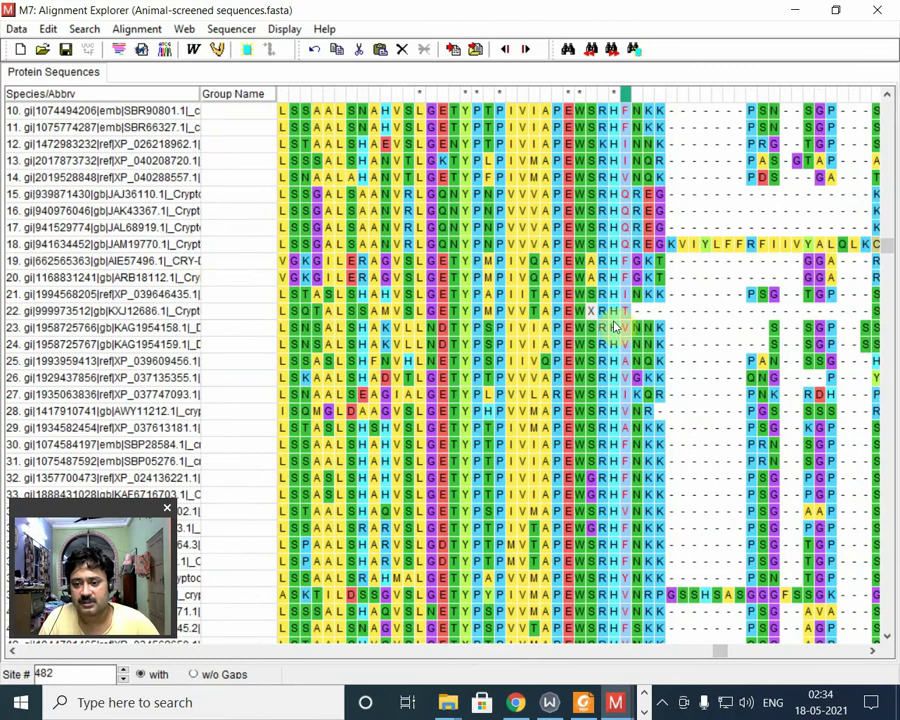
pyautogui.moveTo(886, 245); pyautogui.dragTo(627, 495)
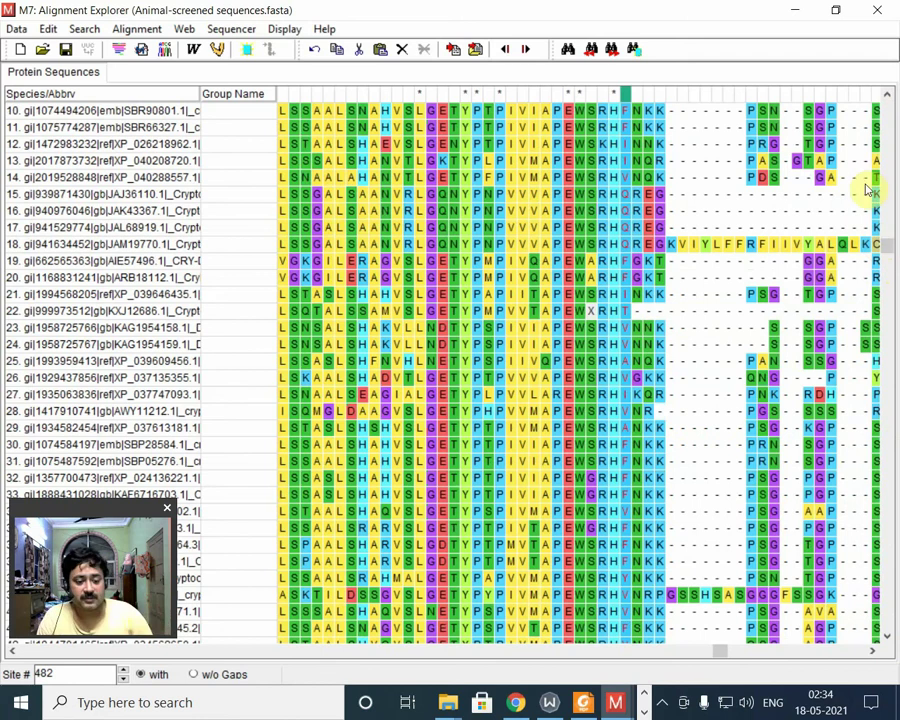
pyautogui.scroll(-3, 886, 300)
pyautogui.moveTo(893, 395); pyautogui.dragTo(886, 84)
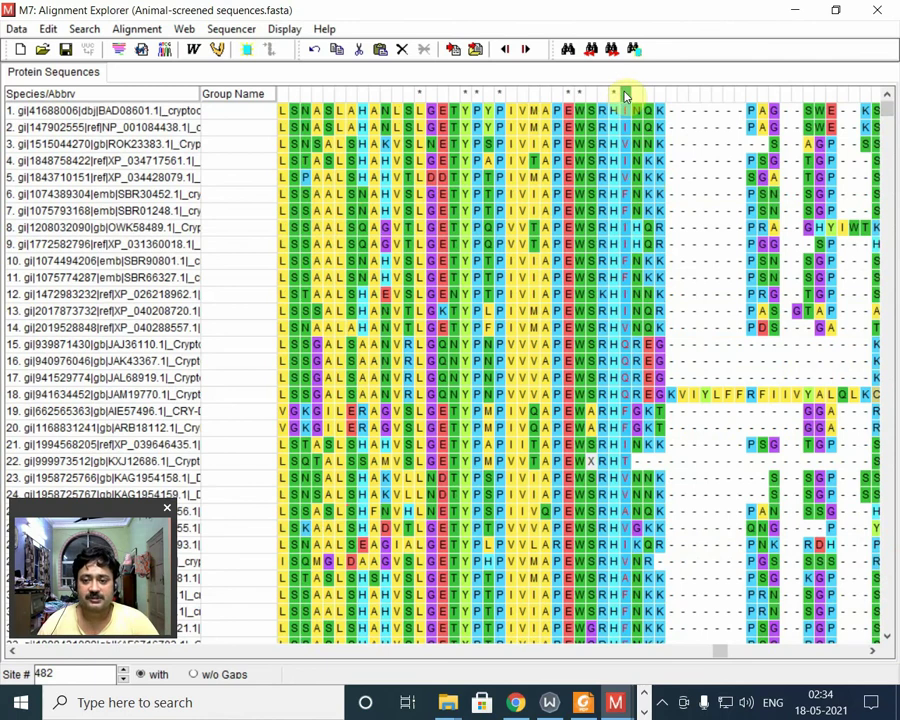
pyautogui.click(624, 93)
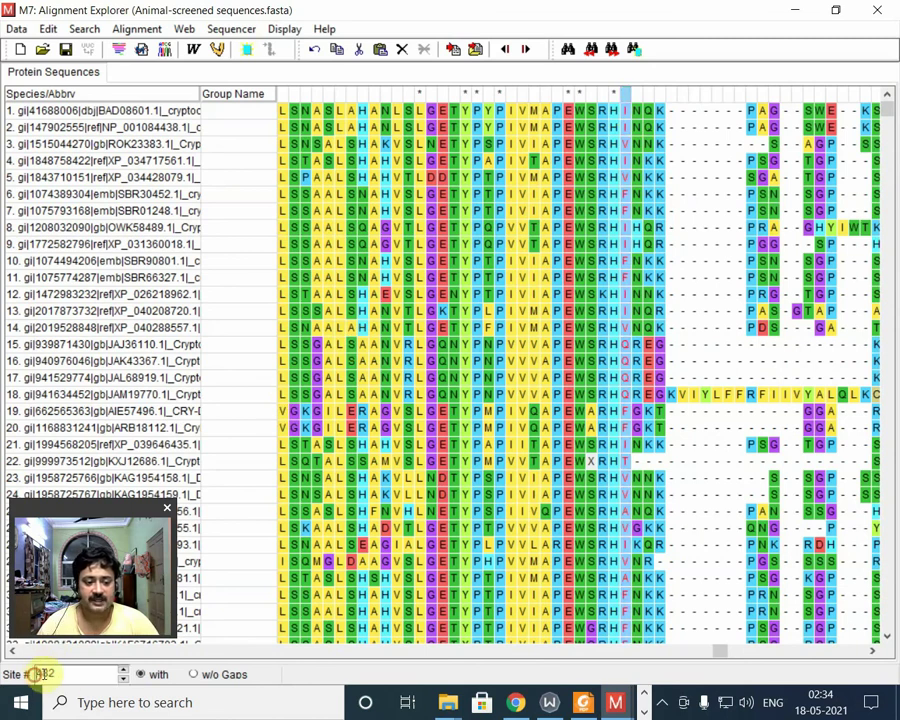
pyautogui.moveTo(44, 673); pyautogui.dragTo(65, 674)
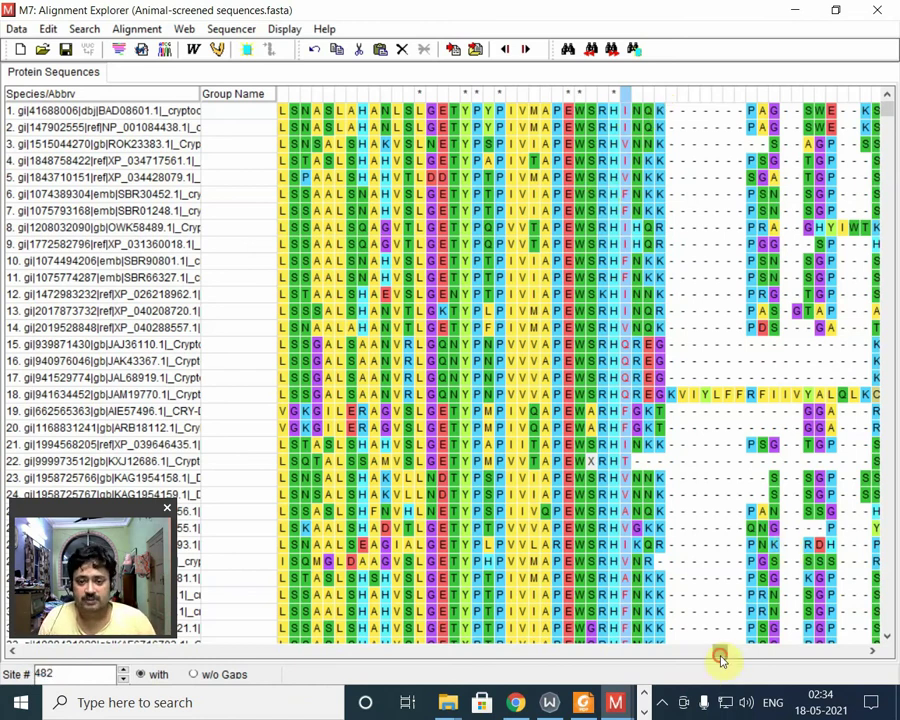
# Step: Compare the trimmed start of the alignment with the ragged C-terminal end around site 482
pyautogui.moveTo(722, 660); pyautogui.dragTo(14, 638)
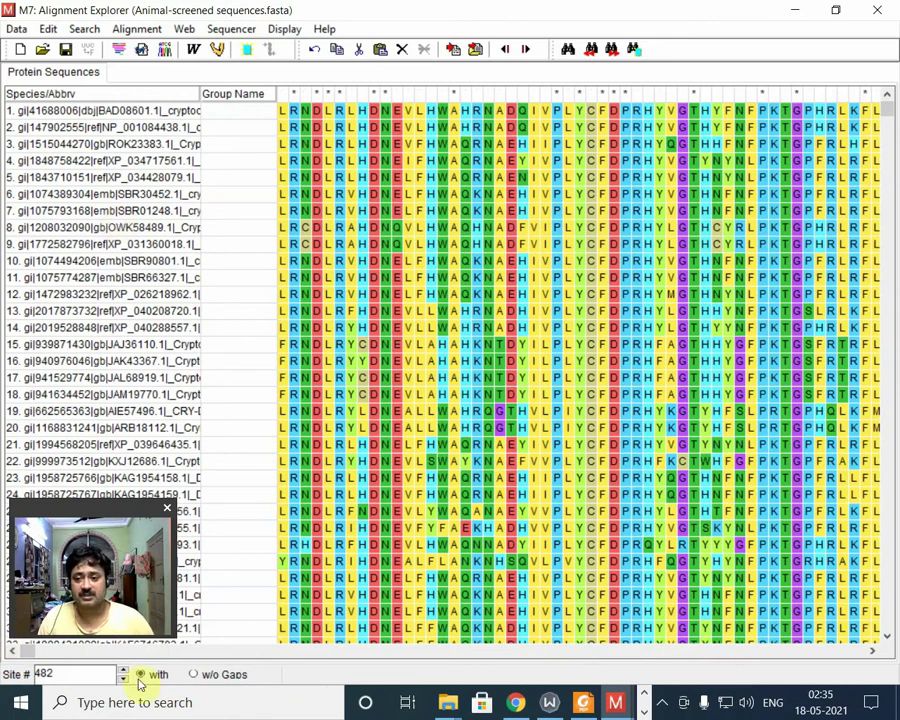
pyautogui.moveTo(27, 655); pyautogui.dragTo(752, 700)
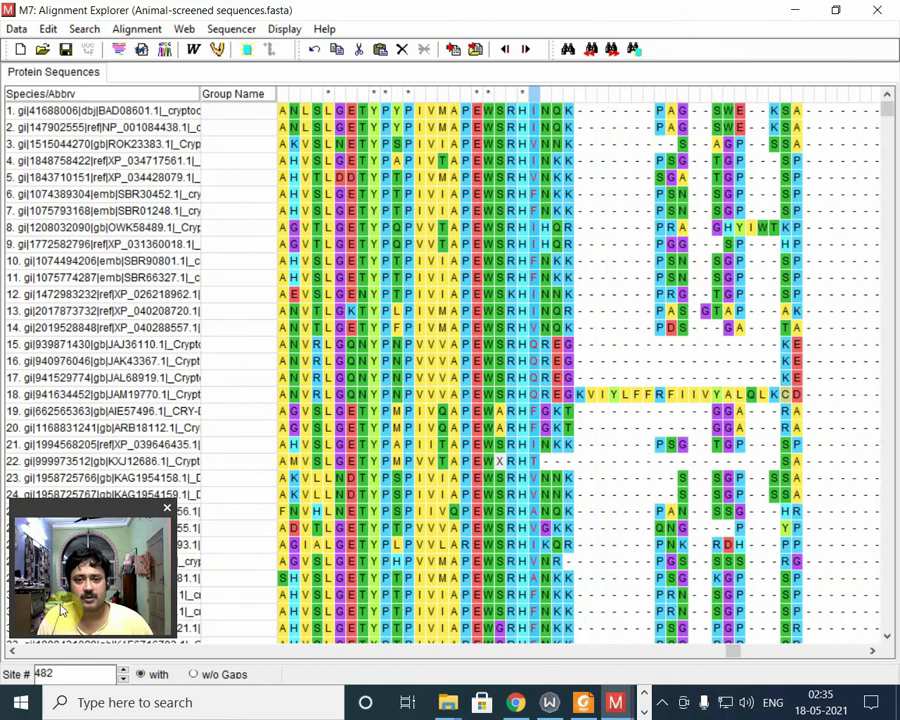
pyautogui.moveTo(70, 674); pyautogui.dragTo(35, 674)
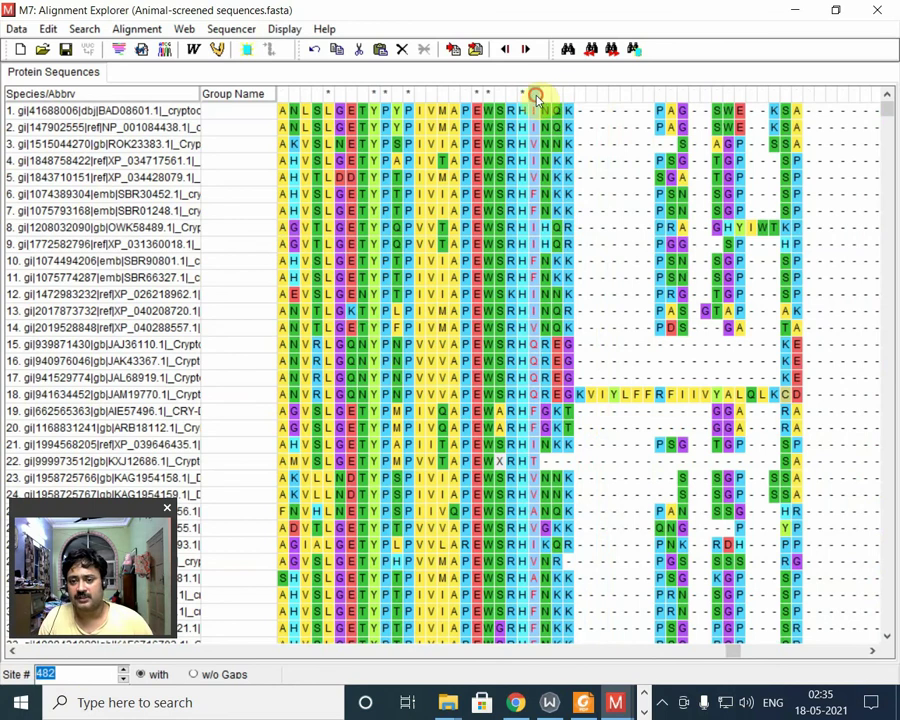
# Step: Delete alignment columns 482 to 591 from all sequences, trimming the C-terminal end just after the conserved WSRH motif
pyautogui.click(530, 93)
pyautogui.click(554, 97)
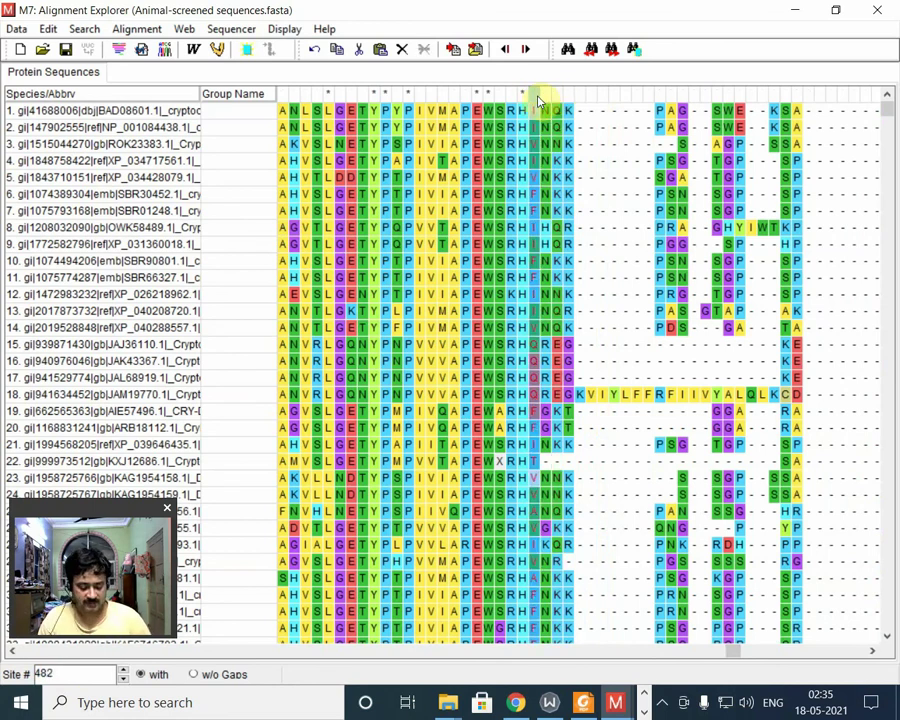
pyautogui.hotkey('ctrl', 'a')
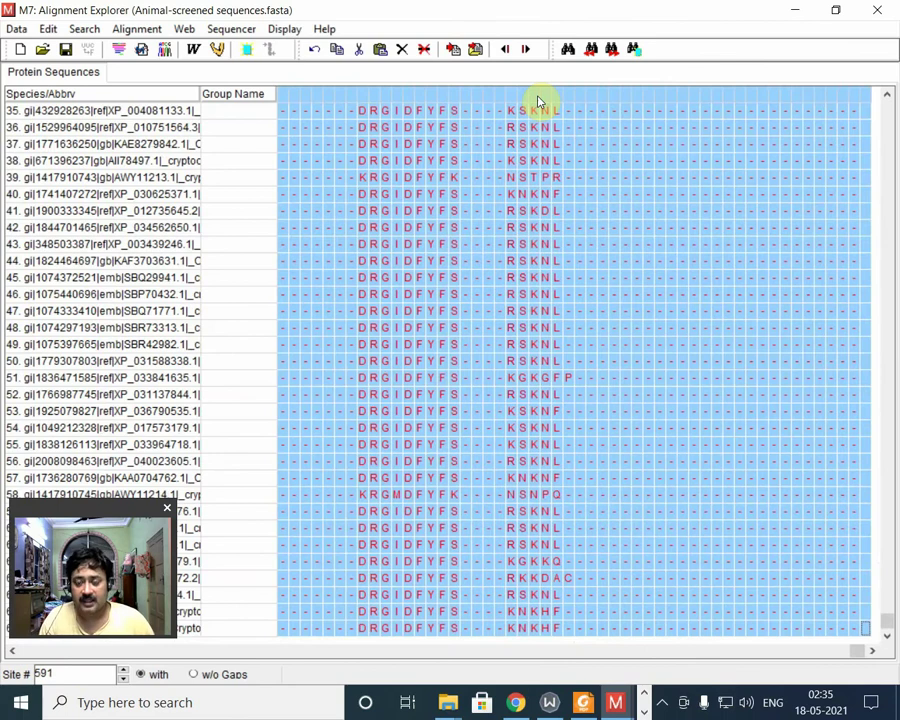
pyautogui.click(538, 100)
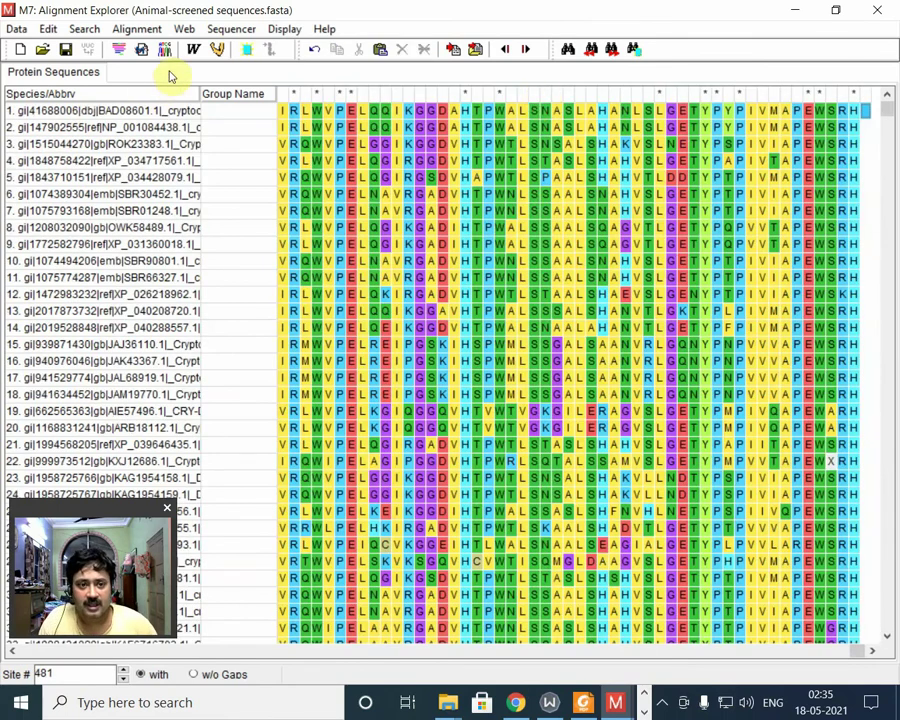
# Step: Realign all the trimmed sequences with MUSCLE, accepting the current alignment settings
pyautogui.click(220, 50)
pyautogui.click(230, 72)
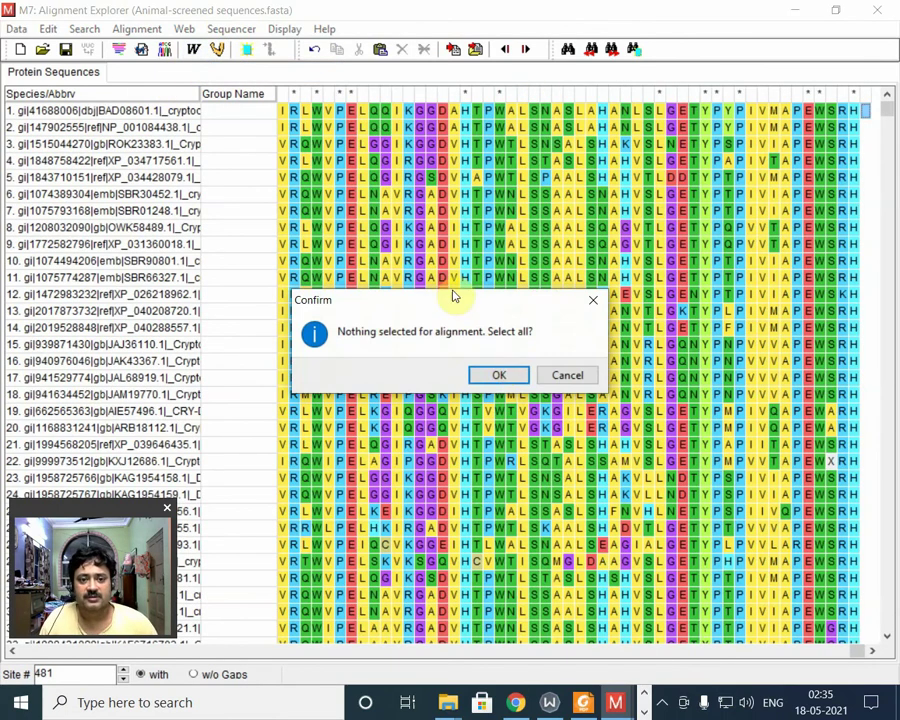
pyautogui.click(499, 377)
pyautogui.click(588, 540)
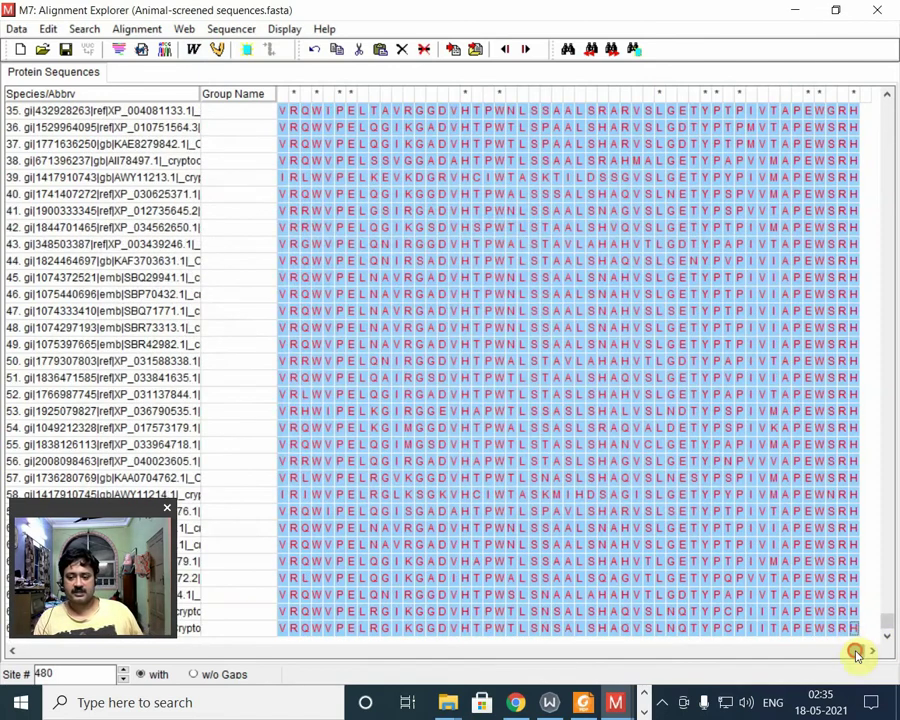
# Step: Review the last rows of the realigned sequences from the C-terminal end back to the gapped central region near site 170
pyautogui.moveTo(854, 649); pyautogui.dragTo(693, 705)
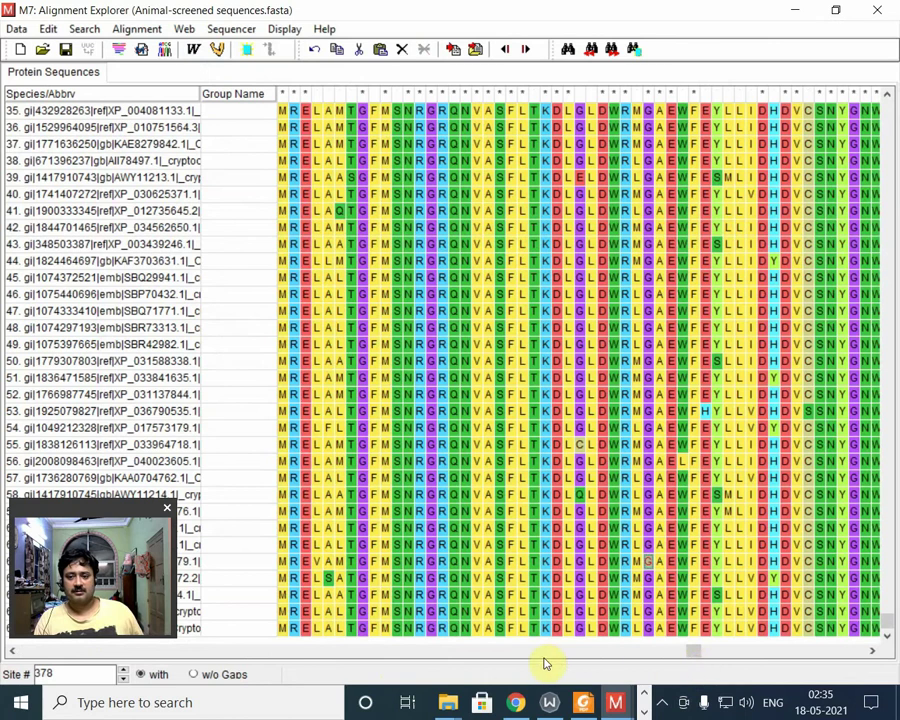
pyautogui.moveTo(687, 656); pyautogui.dragTo(621, 662)
pyautogui.moveTo(533, 671); pyautogui.dragTo(352, 687)
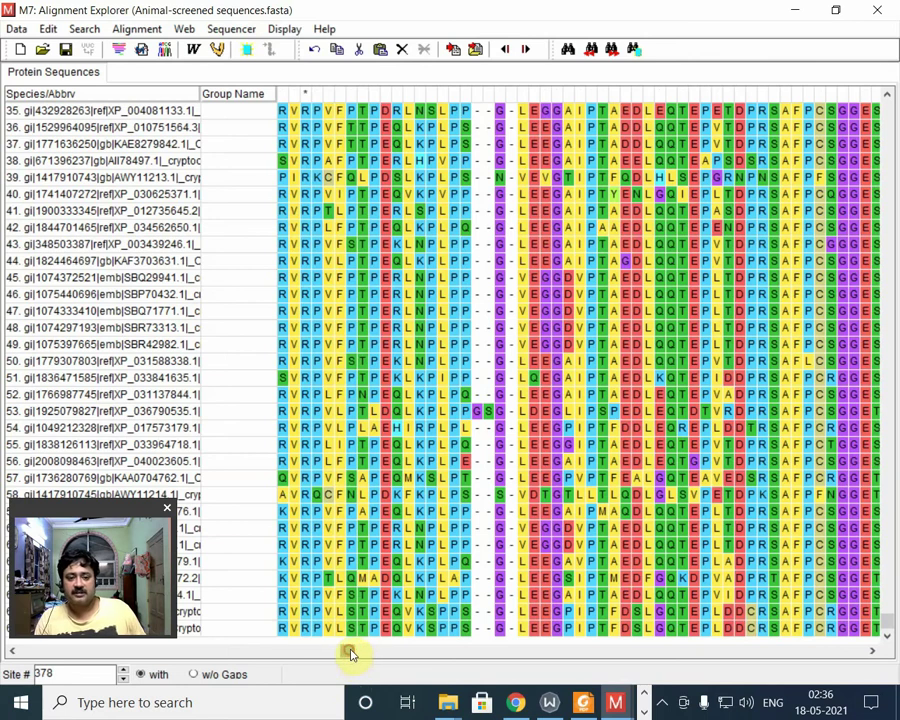
pyautogui.moveTo(350, 655); pyautogui.dragTo(355, 651)
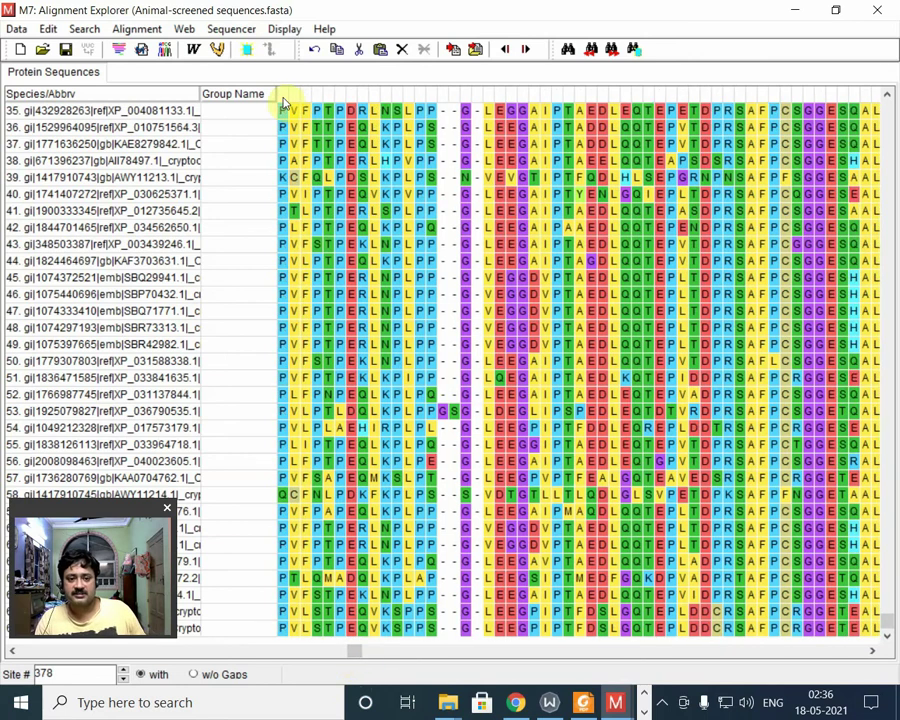
pyautogui.moveTo(284, 103); pyautogui.dragTo(281, 133)
pyautogui.moveTo(352, 650); pyautogui.dragTo(492, 658)
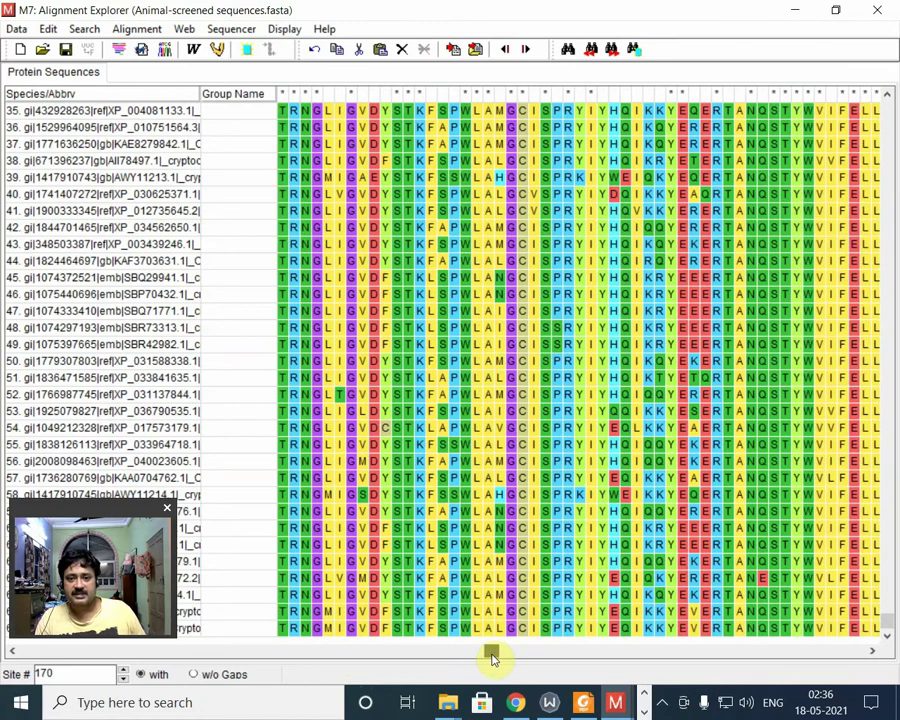
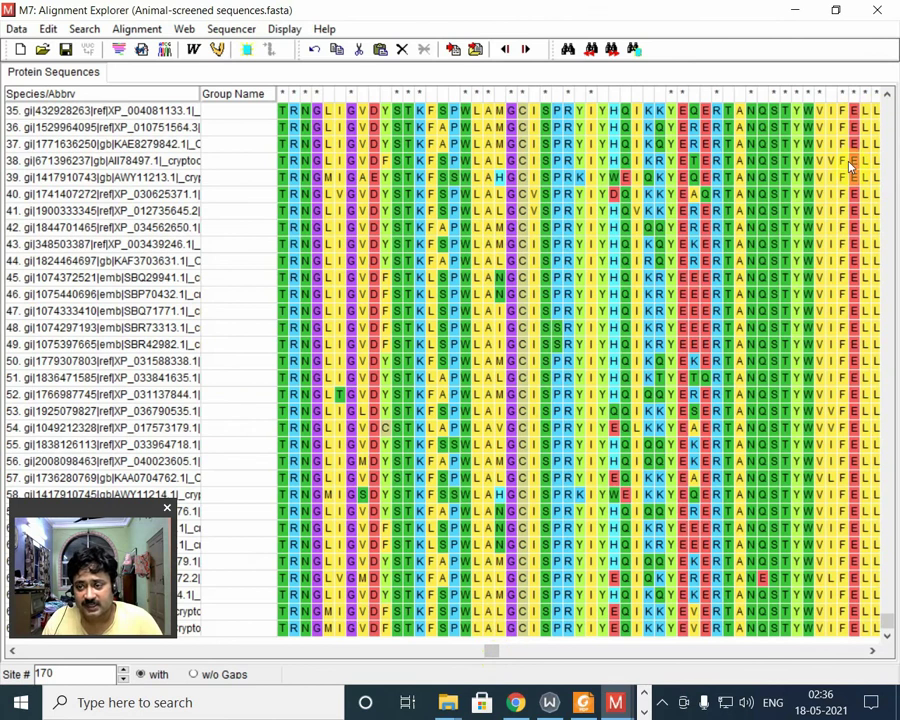
# Step: Check the central gaps in the first rows and select sequence 8 (OWK58489.1), which has a long gap from site 216
pyautogui.moveTo(497, 652); pyautogui.dragTo(378, 692)
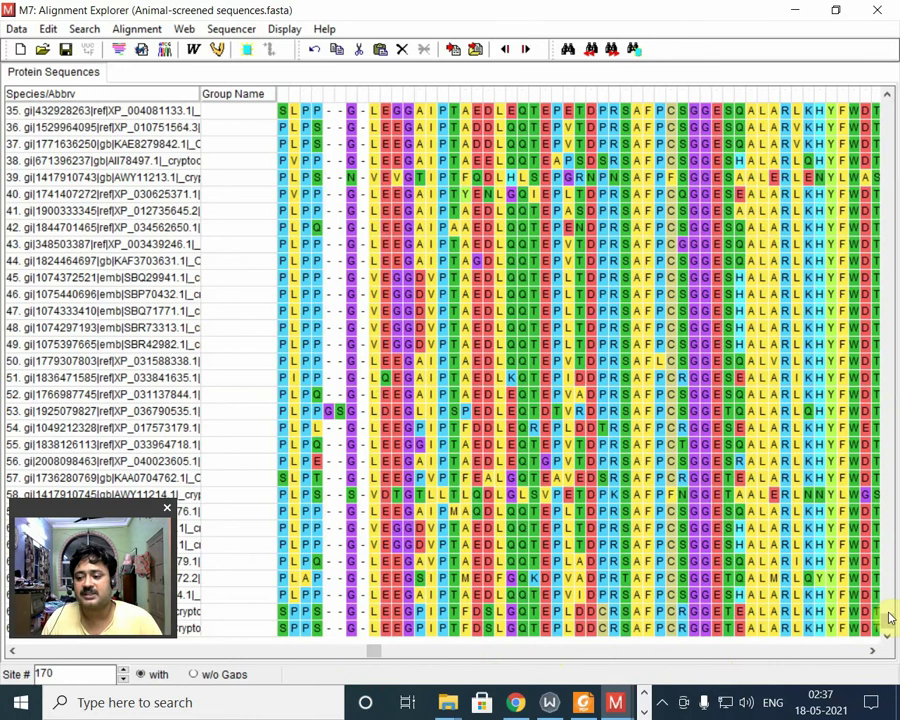
pyautogui.moveTo(889, 620); pyautogui.dragTo(893, 107)
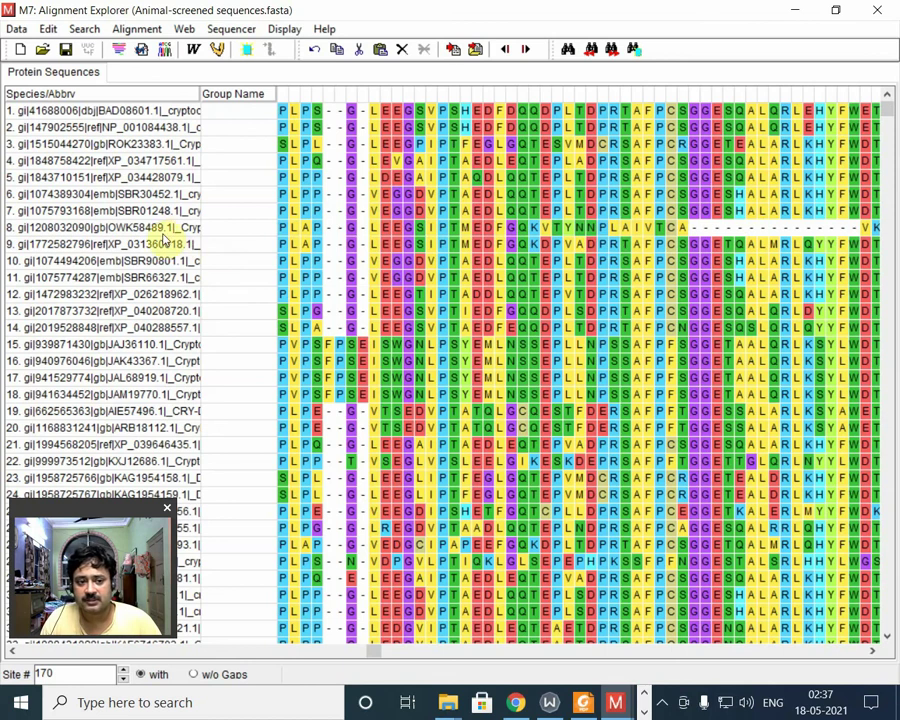
pyautogui.click(176, 229)
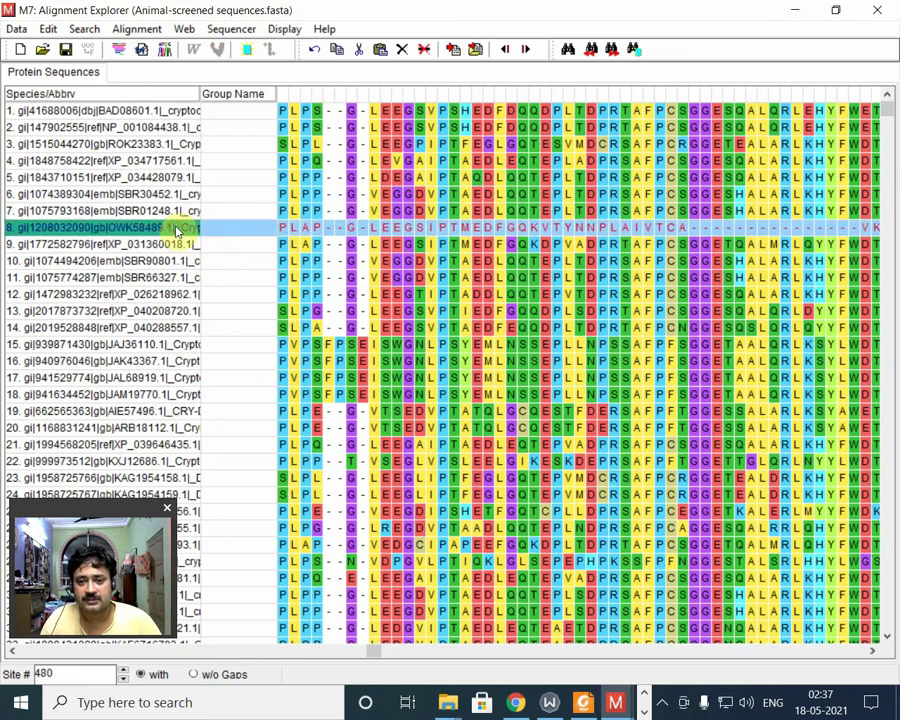
pyautogui.click(690, 228)
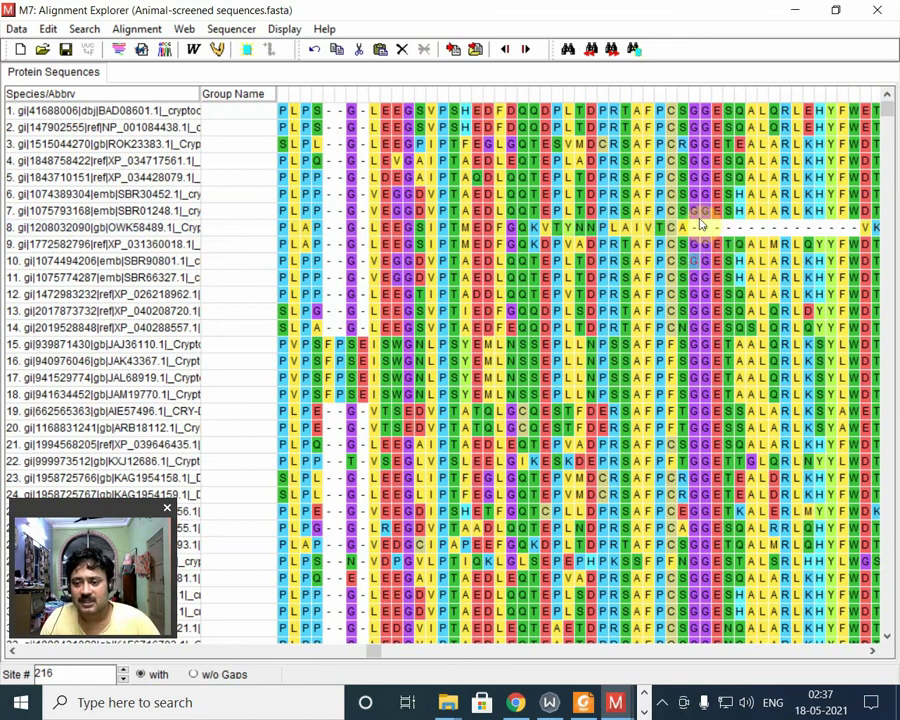
pyautogui.click(97, 230)
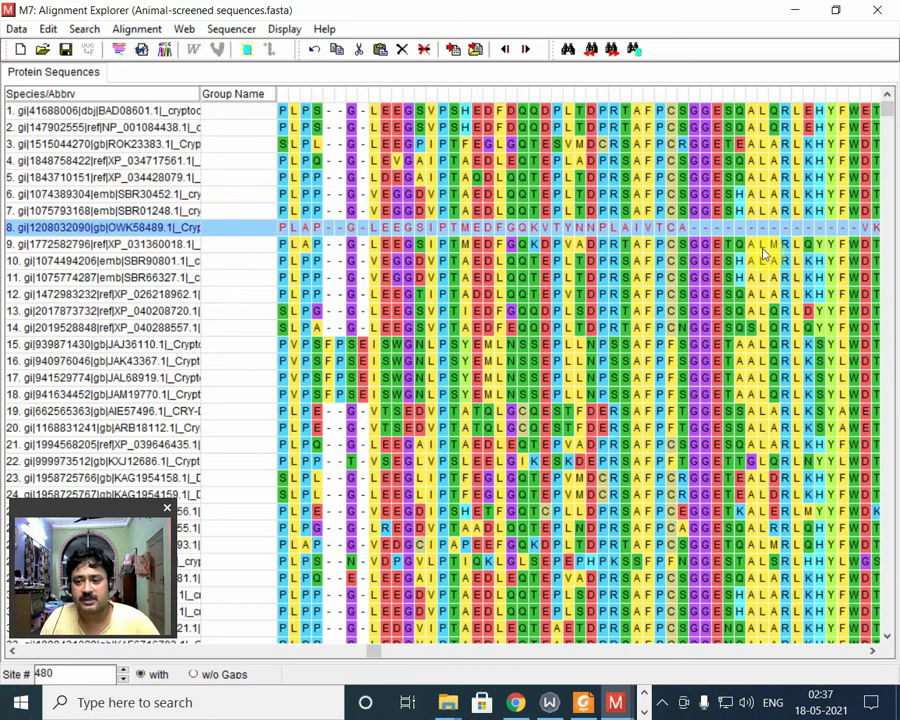
# Step: Examine the gap from site 216 in sequence 8 (OWK58489.1) against the neighbouring rows and the sequences further down
pyautogui.click(575, 228)
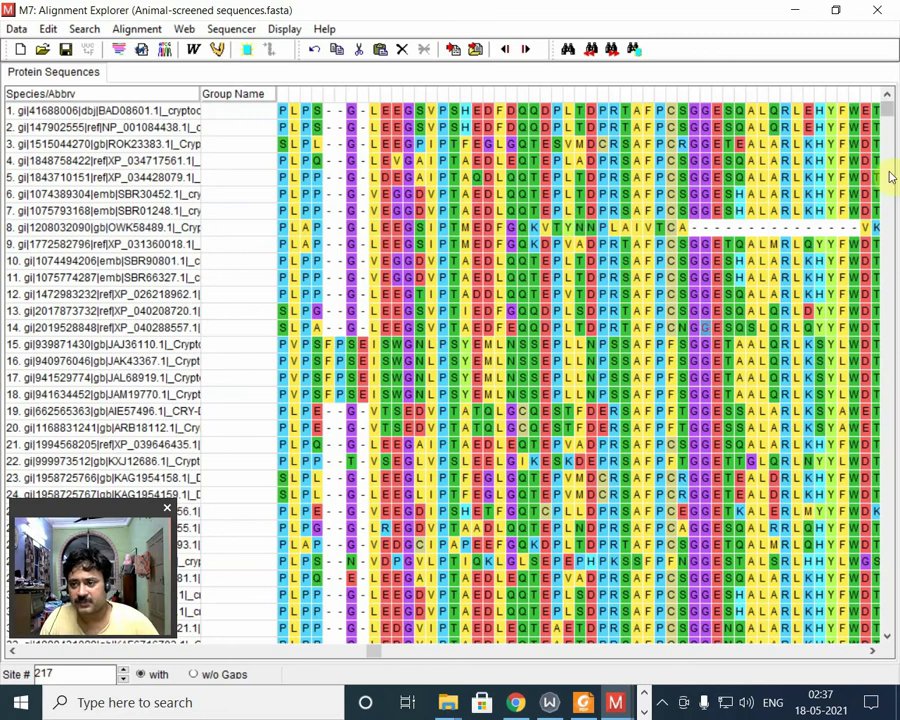
pyautogui.click(579, 227)
pyautogui.click(128, 228)
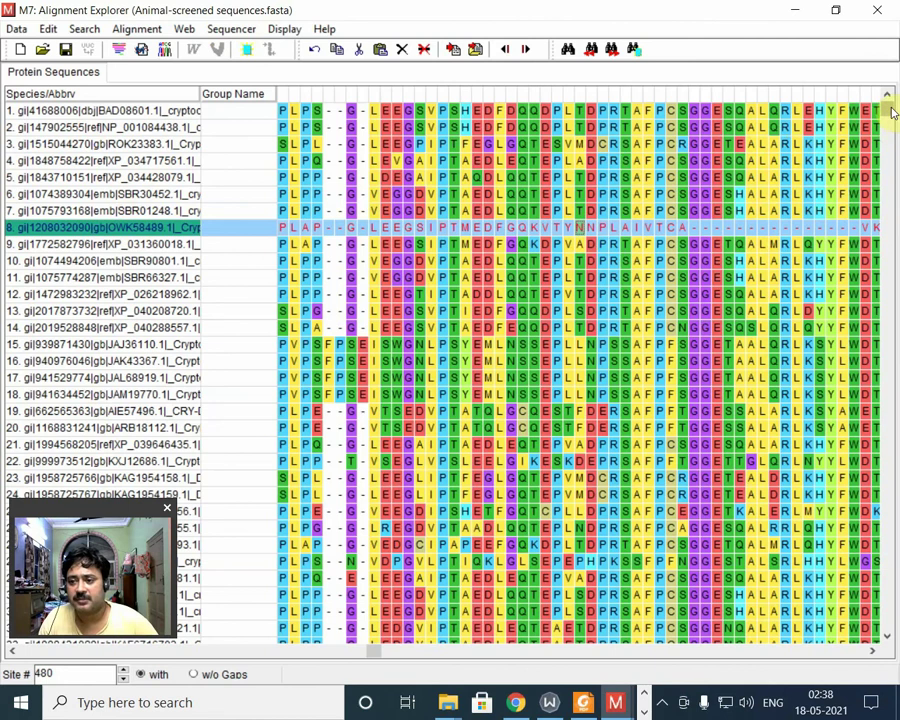
pyautogui.moveTo(893, 113); pyautogui.dragTo(890, 474)
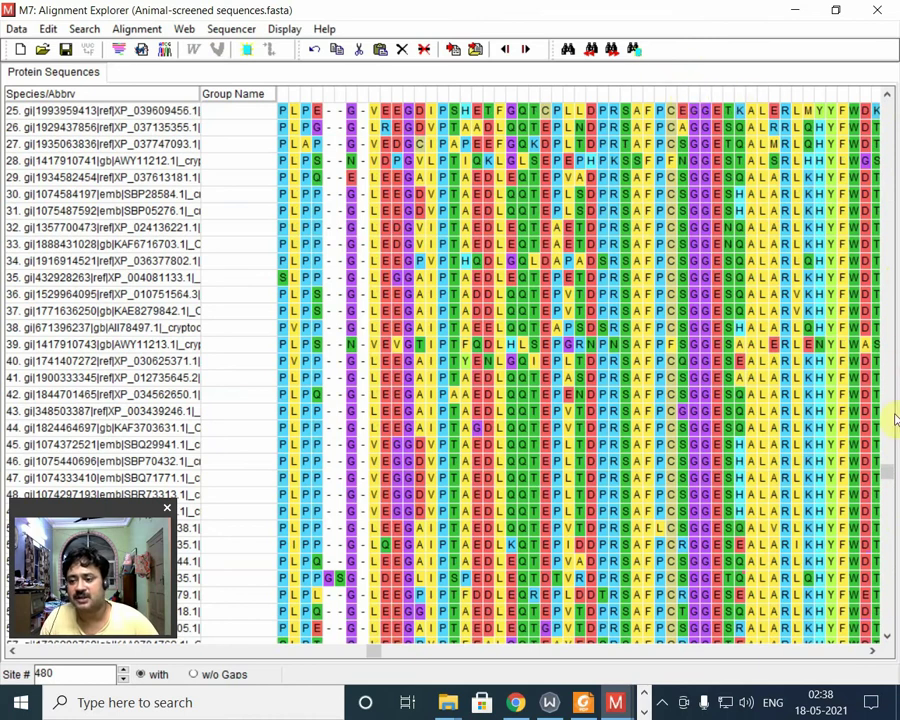
pyautogui.moveTo(888, 468); pyautogui.dragTo(886, 151)
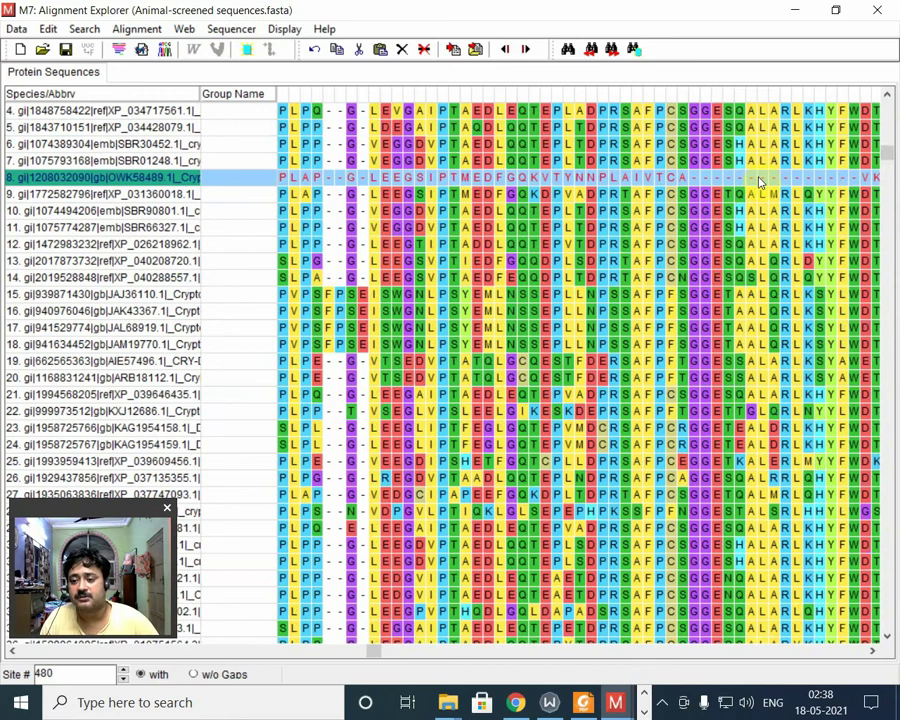
pyautogui.click(706, 162)
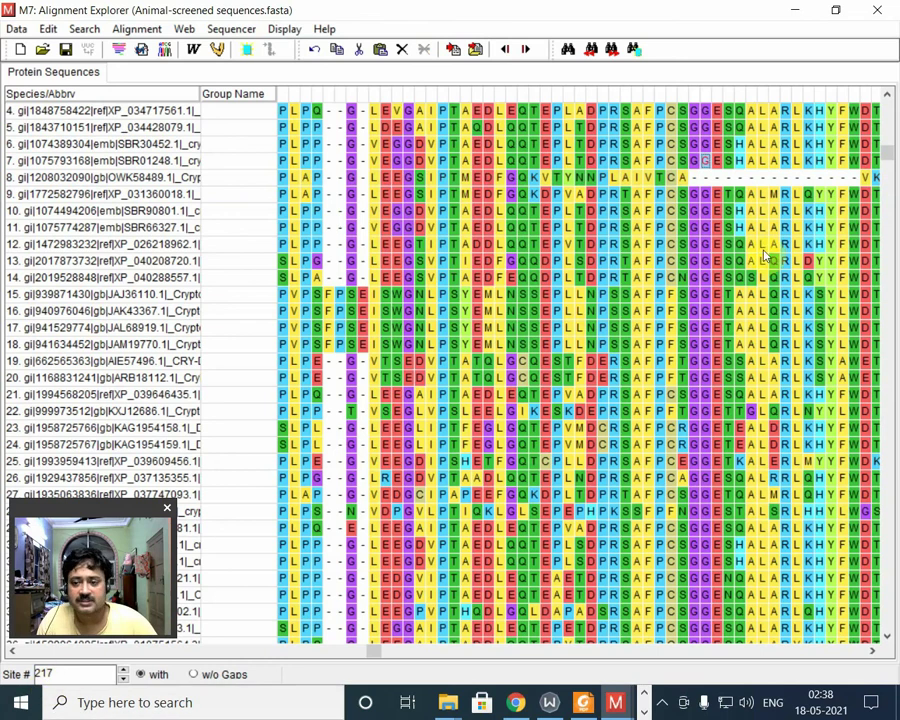
pyautogui.click(181, 180)
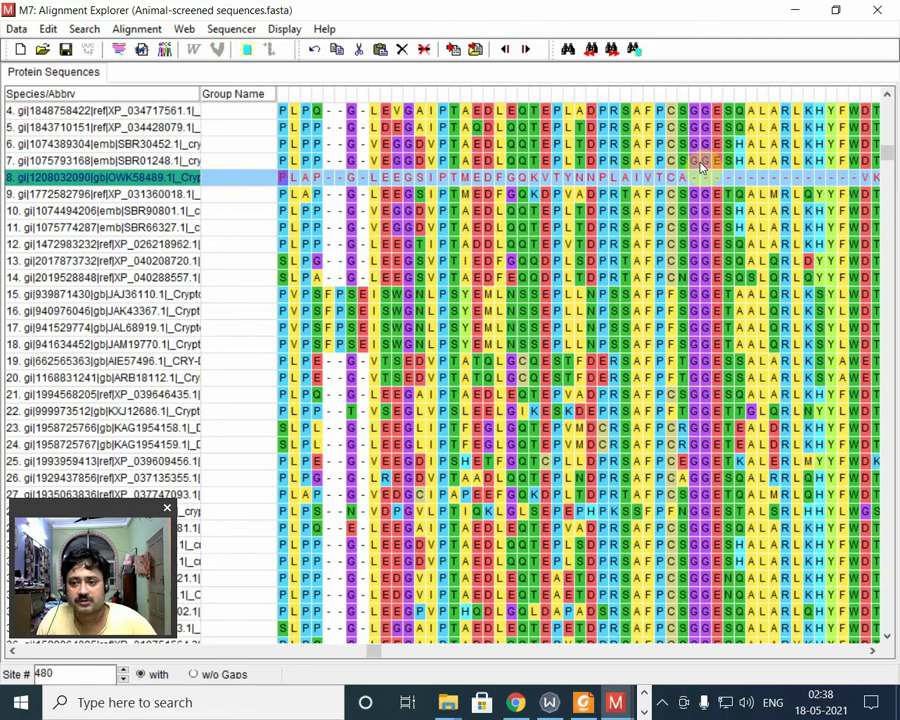
pyautogui.click(700, 167)
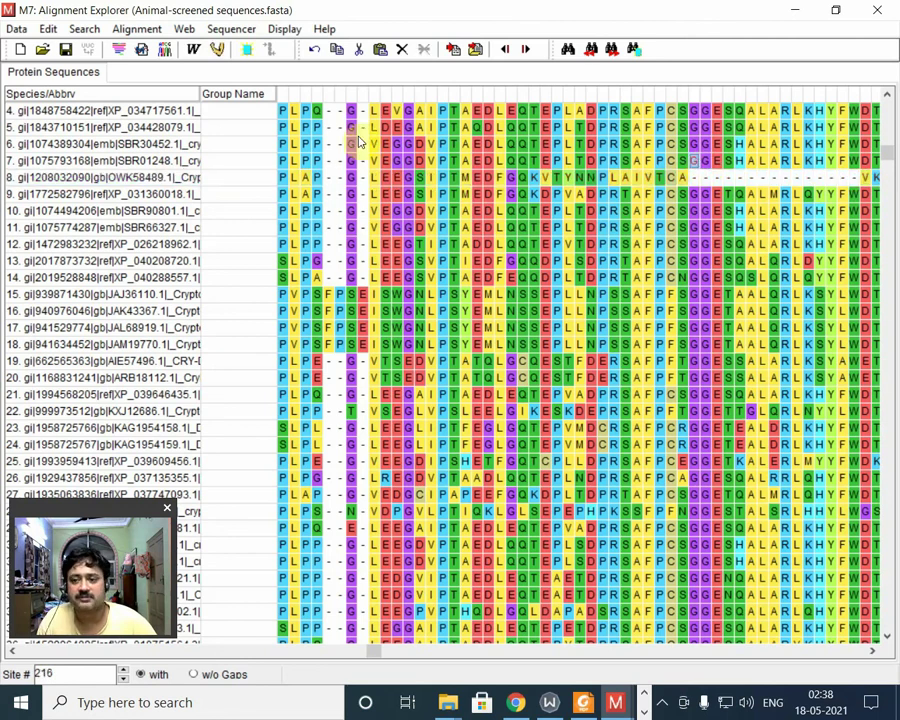
pyautogui.click(70, 177)
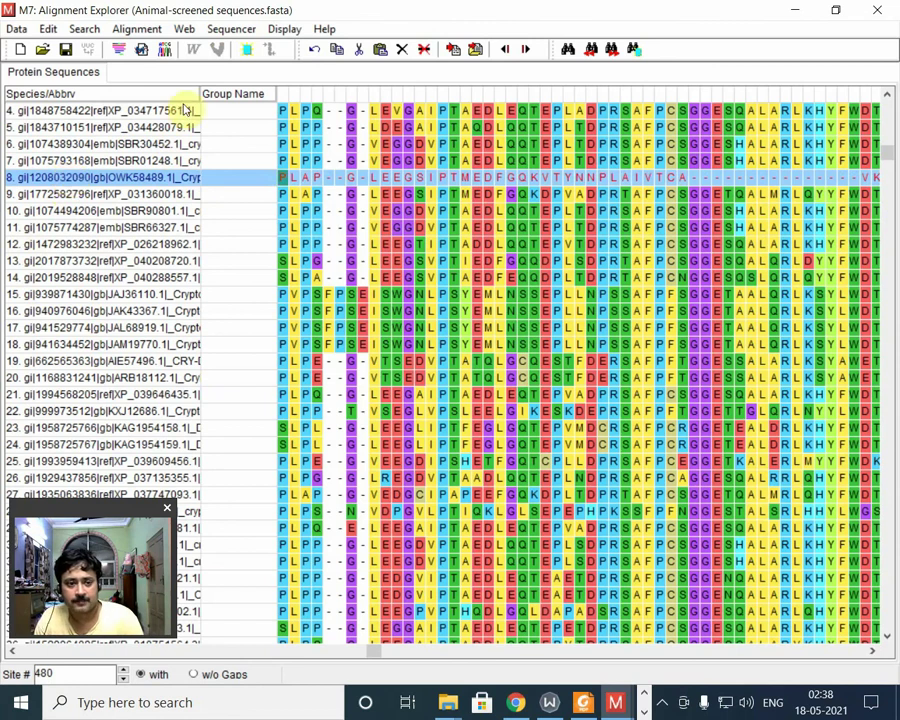
# Step: Check the full species name of sequence 8 (OWK58489.1), try removing that sequence from the alignment and undo the deletion
pyautogui.moveTo(198, 93); pyautogui.dragTo(451, 117)
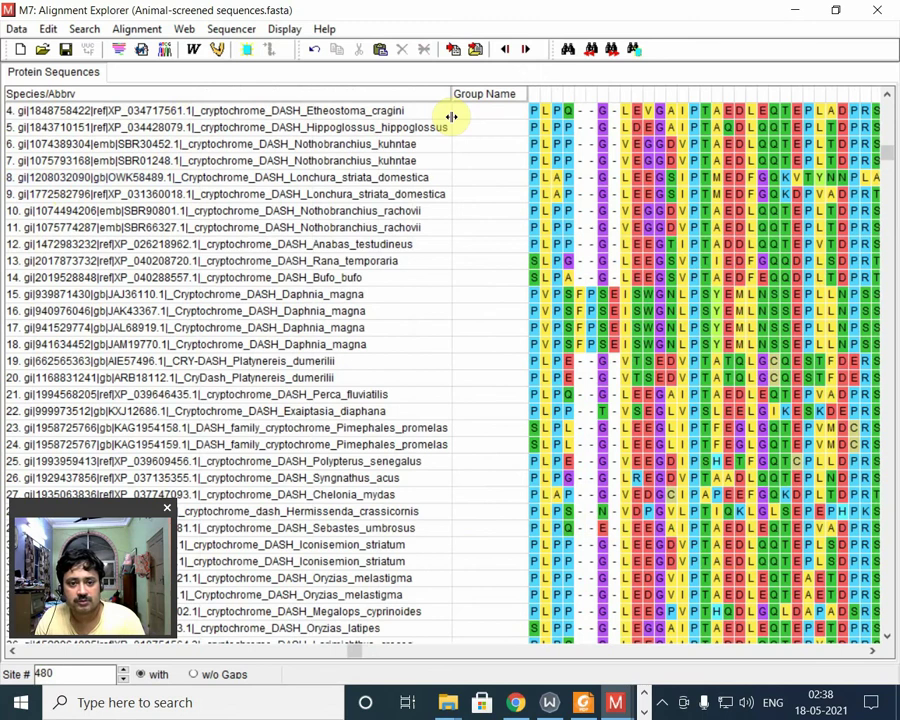
pyautogui.moveTo(449, 117); pyautogui.dragTo(181, 87)
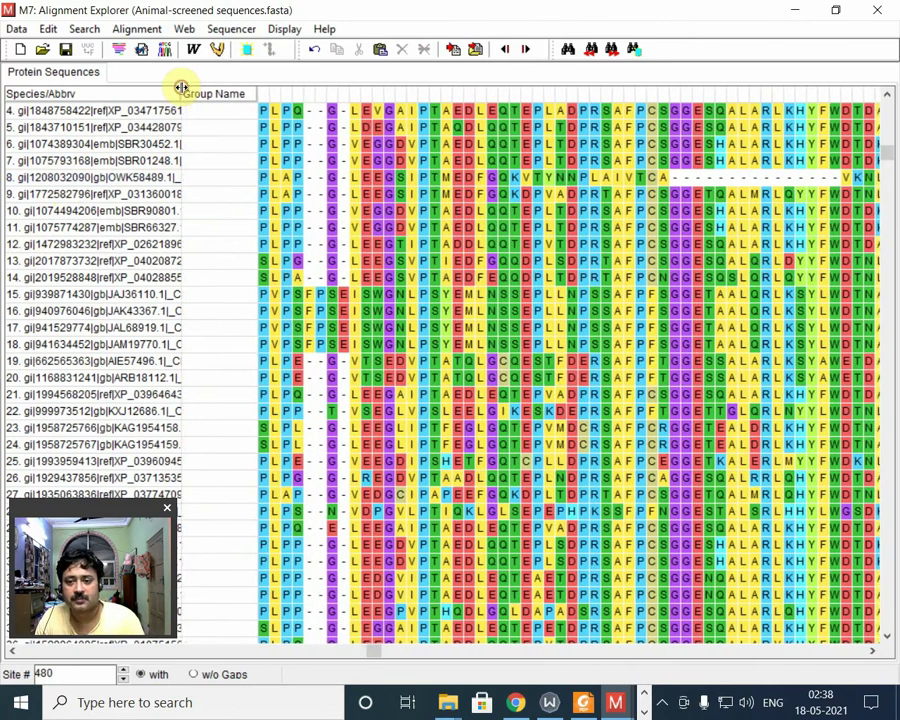
pyautogui.click(63, 178)
pyautogui.press('Delete')
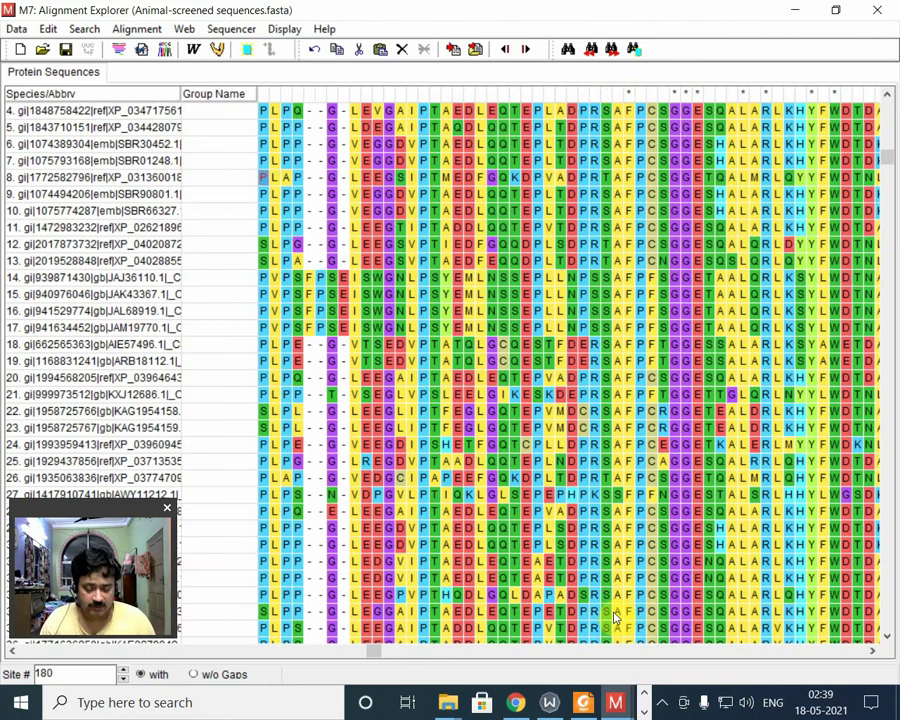
pyautogui.hotkey('ctrl', 'z')
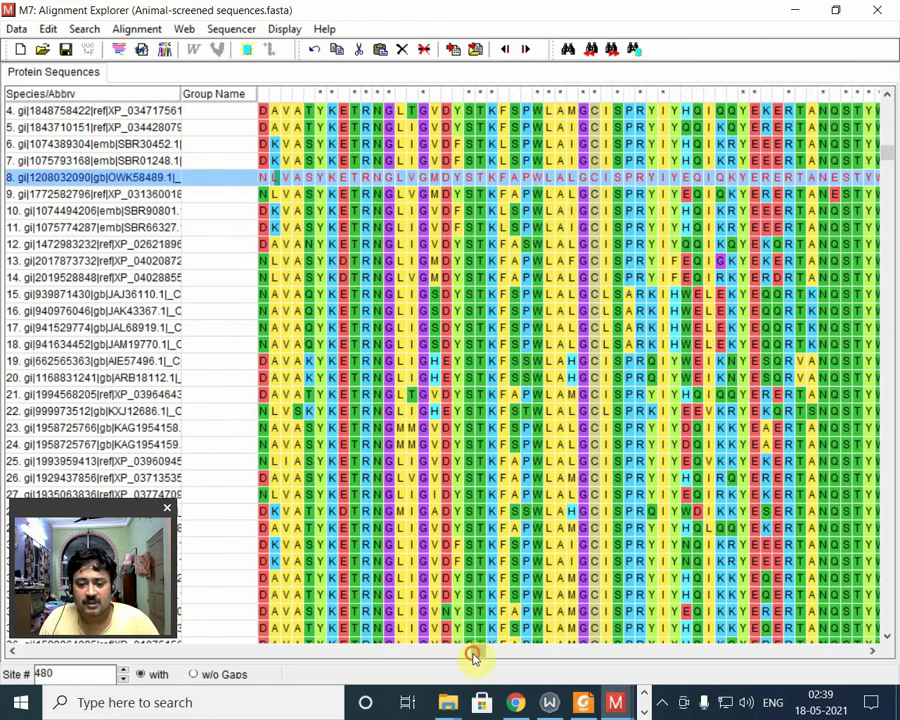
# Step: Select gapped sequence 24 (KAG1954159.1) in the region around site 314 and widen the name column to show the full species names
pyautogui.moveTo(474, 652); pyautogui.dragTo(197, 643)
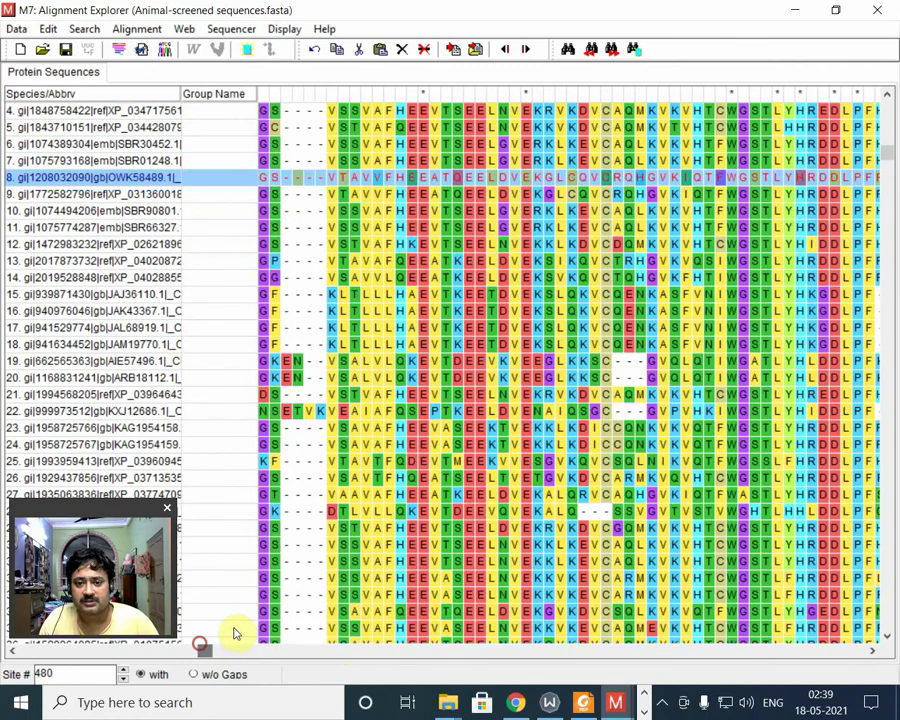
pyautogui.click(516, 444)
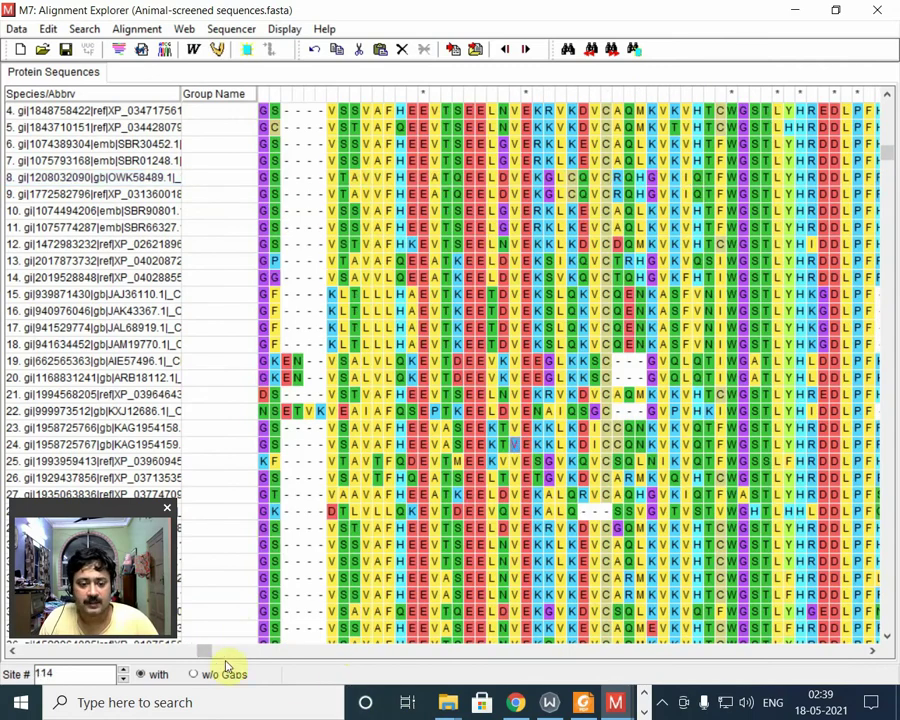
pyautogui.moveTo(203, 651); pyautogui.dragTo(624, 685)
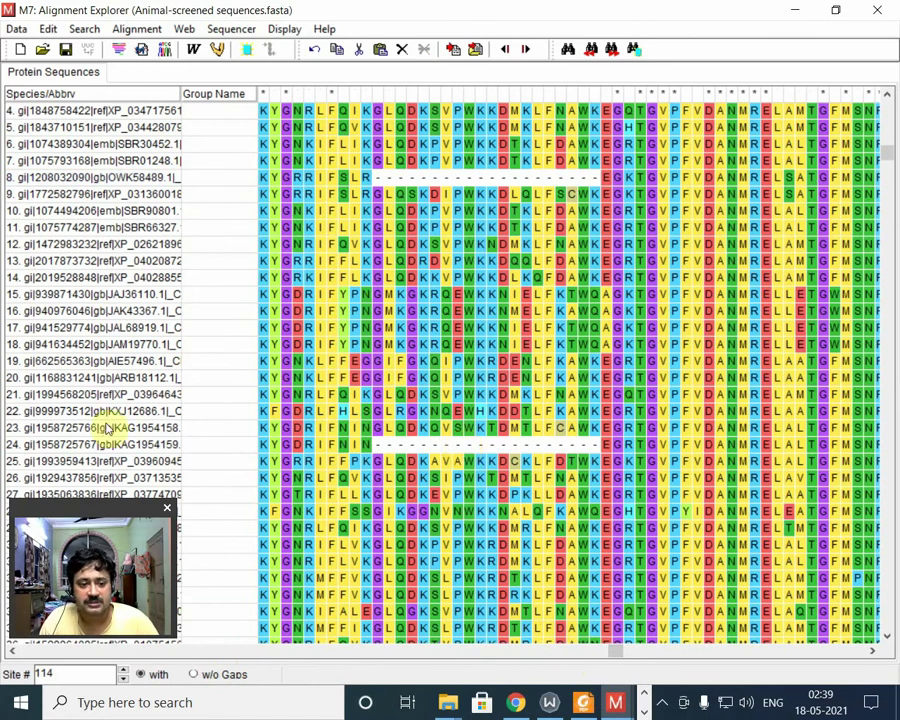
pyautogui.click(161, 448)
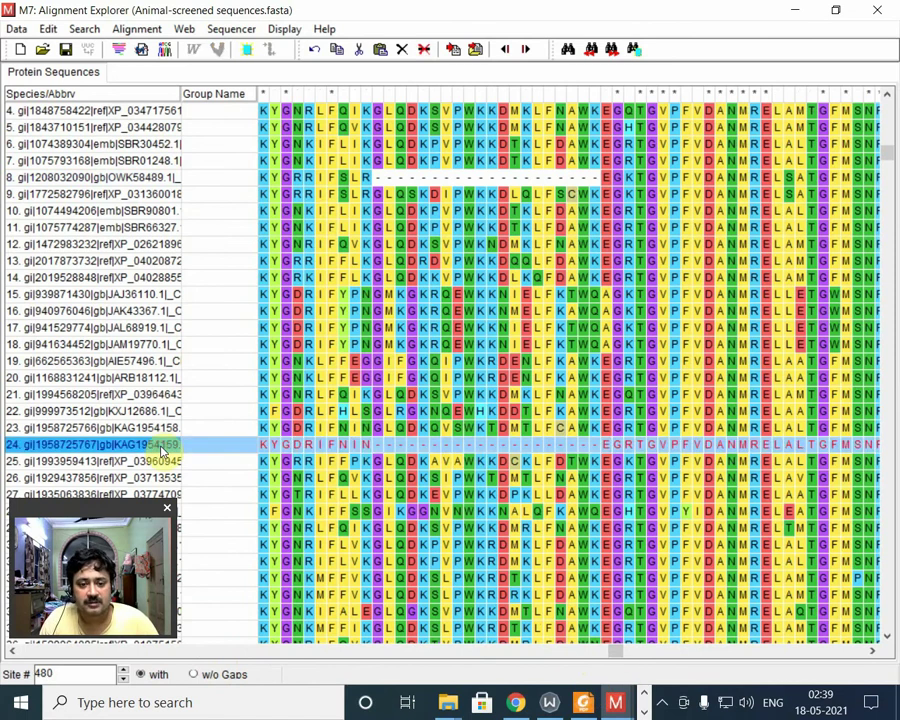
pyautogui.click(181, 93)
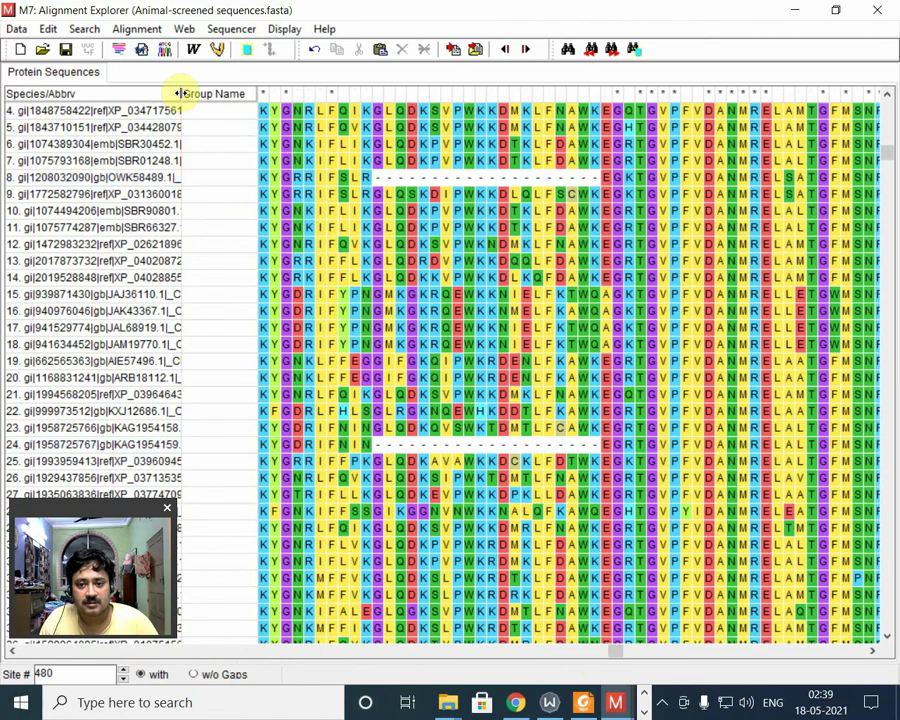
pyautogui.moveTo(181, 93); pyautogui.dragTo(426, 163)
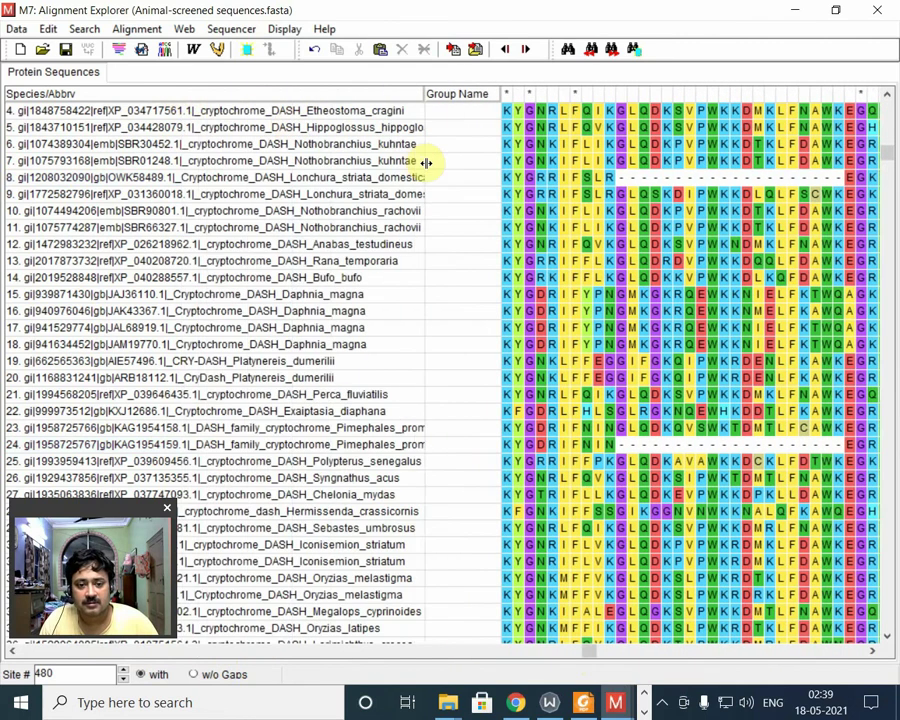
pyautogui.click(372, 452)
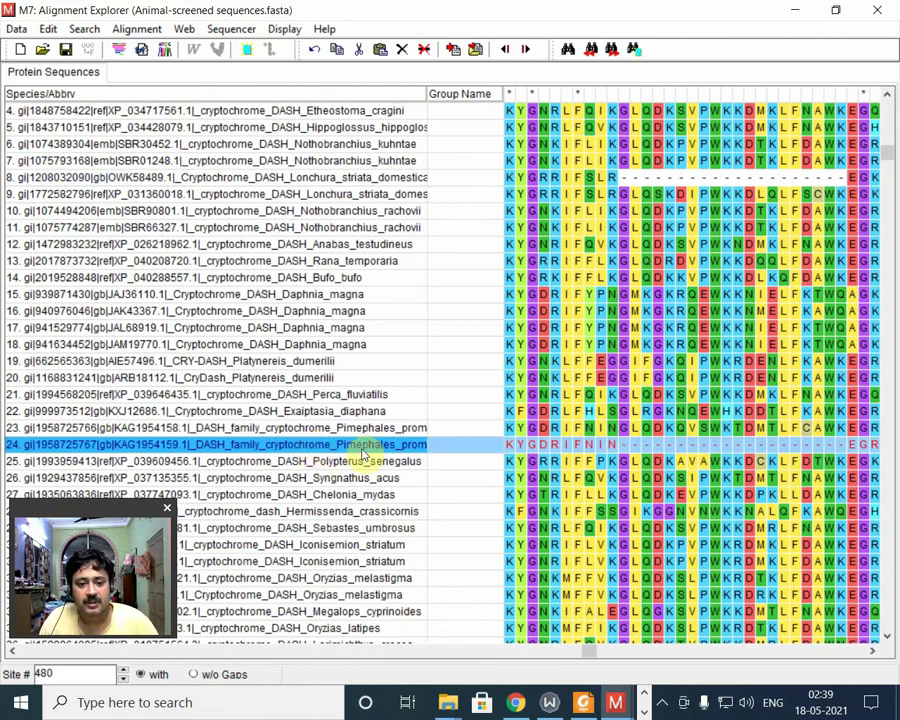
# Step: Compare sequences 8 and 24 across the gap near site 314 and scan the remaining rows for the same gap
pyautogui.click(352, 177)
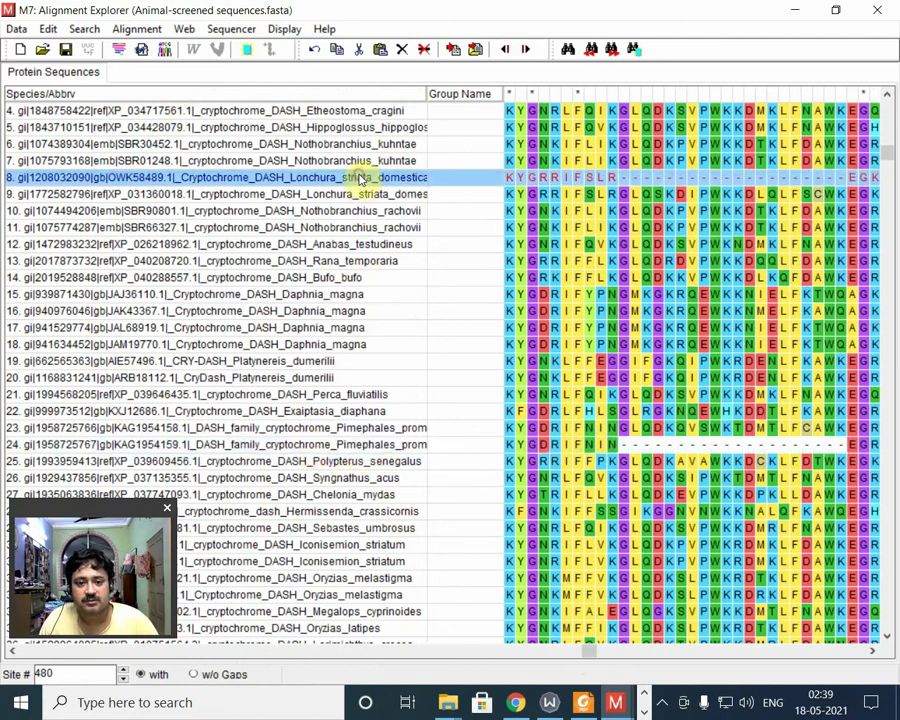
pyautogui.click(388, 446)
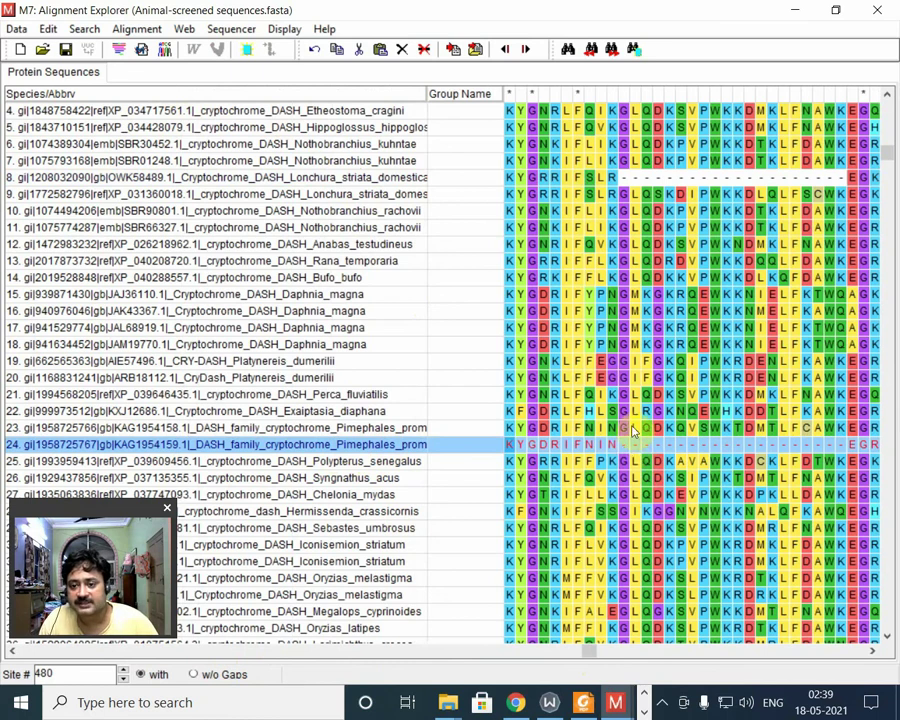
pyautogui.click(603, 457)
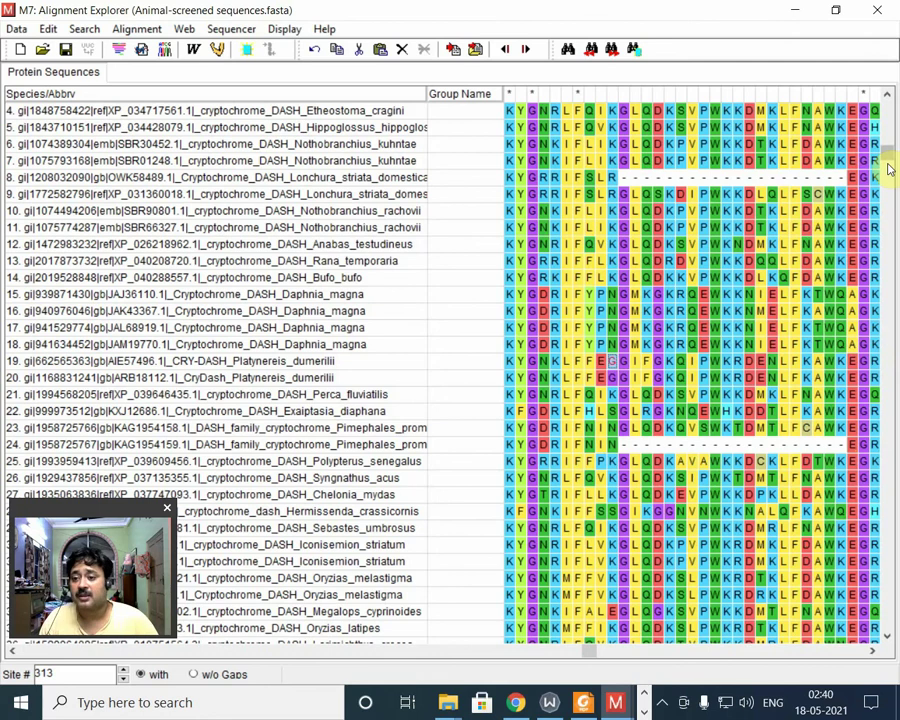
pyautogui.moveTo(890, 151); pyautogui.dragTo(893, 113)
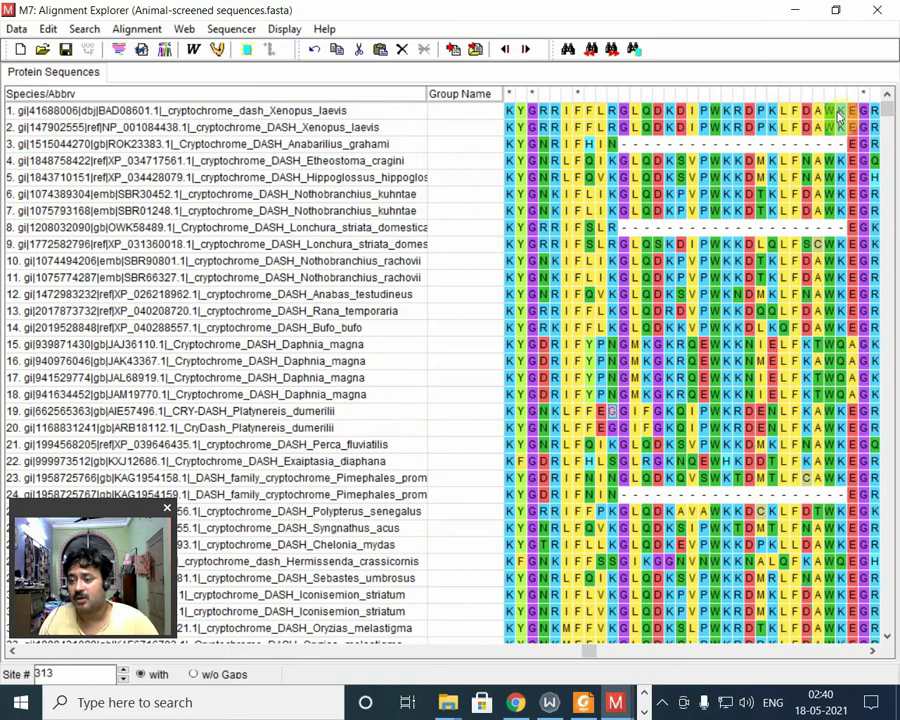
pyautogui.scroll(-3, 891, 264)
pyautogui.scroll(-7, 891, 264)
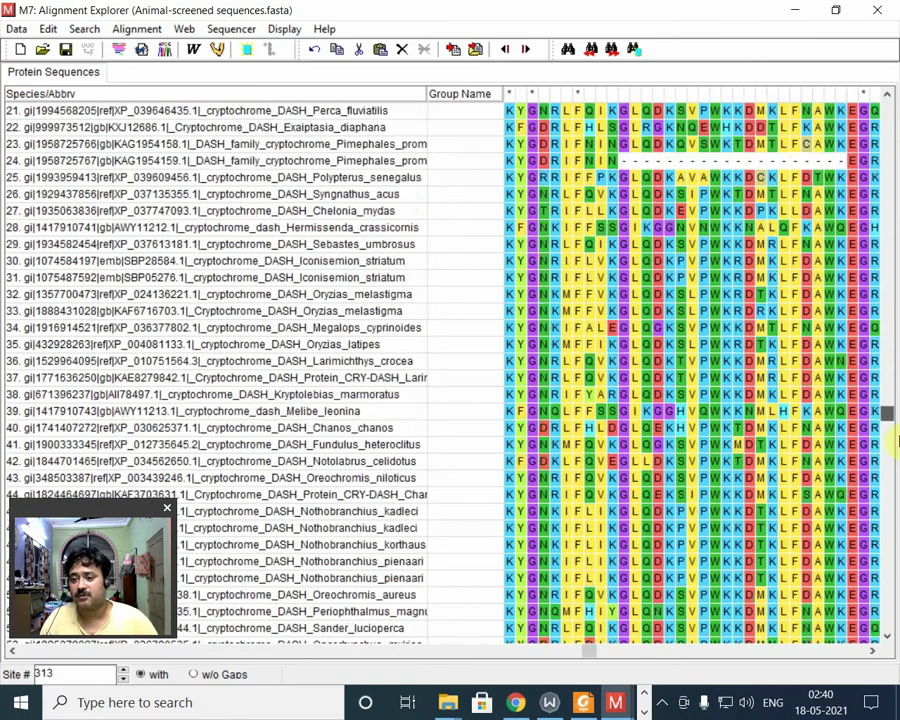
pyautogui.scroll(10, 891, 400)
pyautogui.scroll(-10, 891, 551)
pyautogui.moveTo(891, 551); pyautogui.dragTo(893, 73)
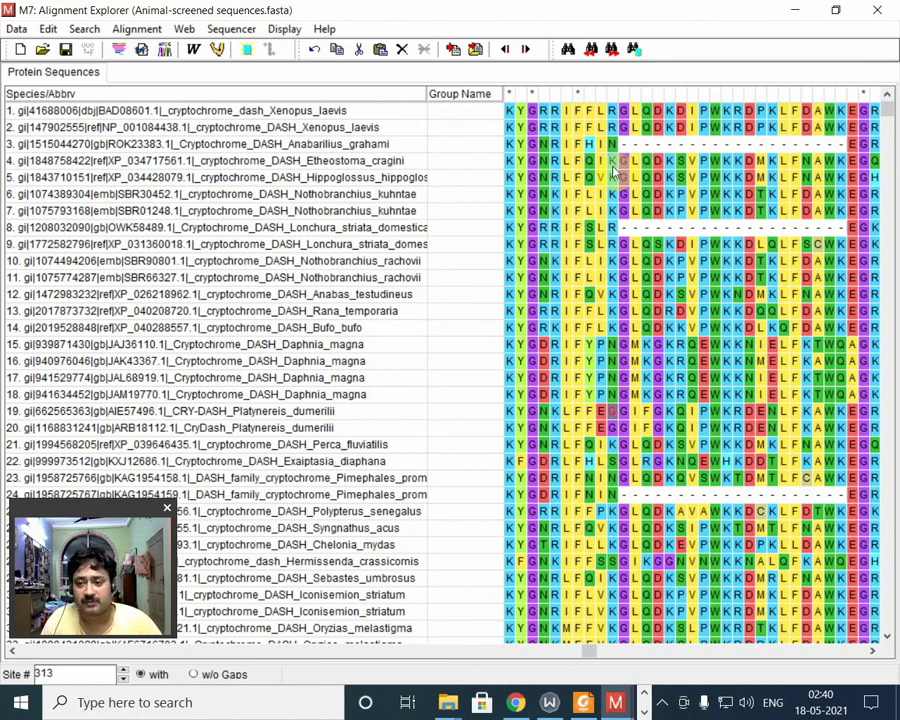
# Step: Inspect sequences 3, 8 and 24 one after another at the gap starting from site 314
pyautogui.click(388, 146)
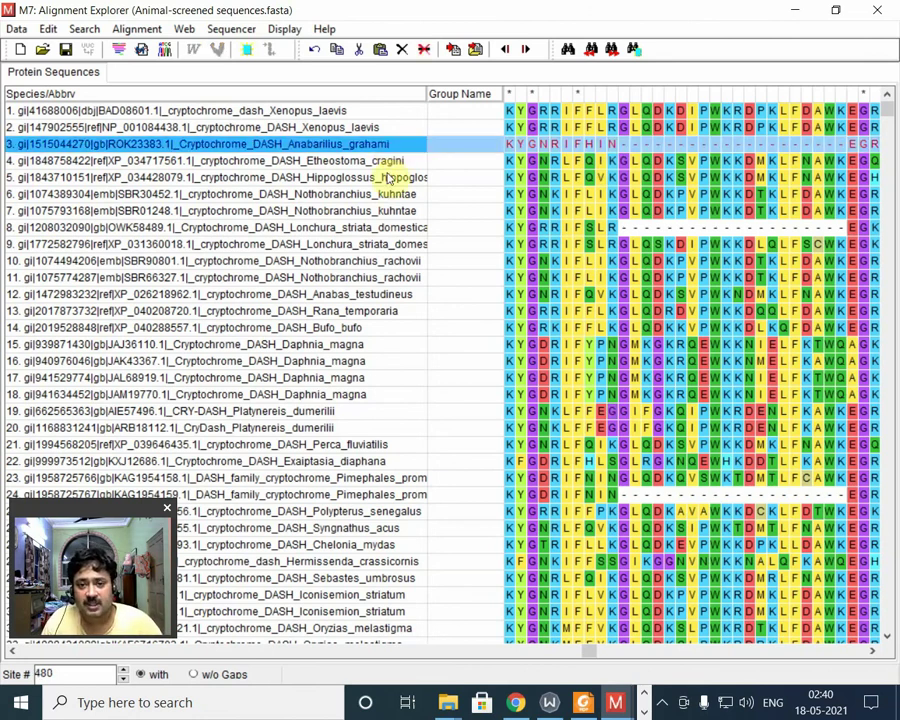
pyautogui.click(408, 229)
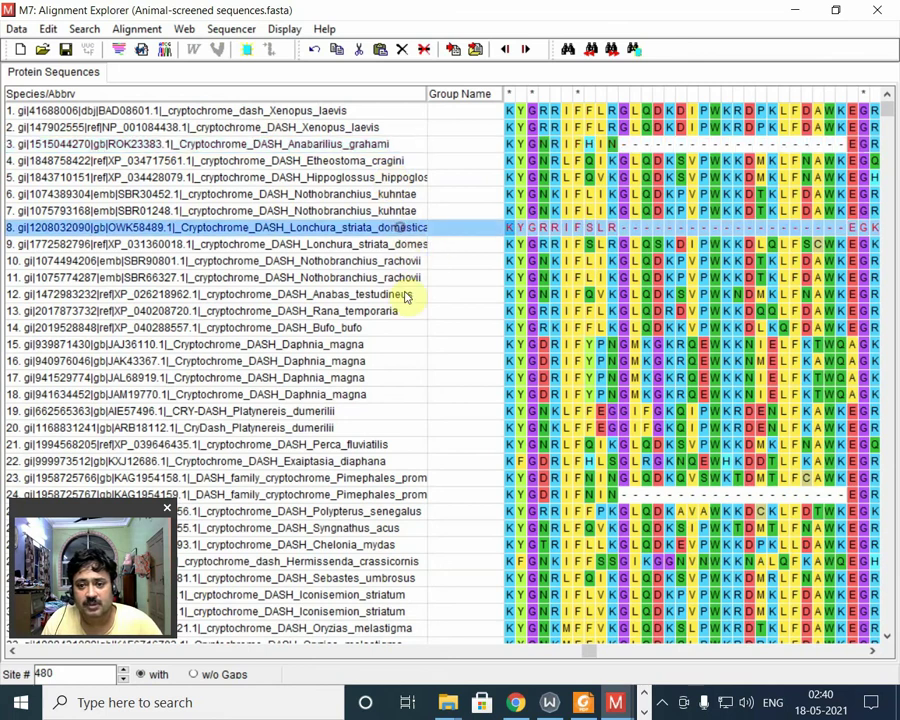
pyautogui.click(400, 497)
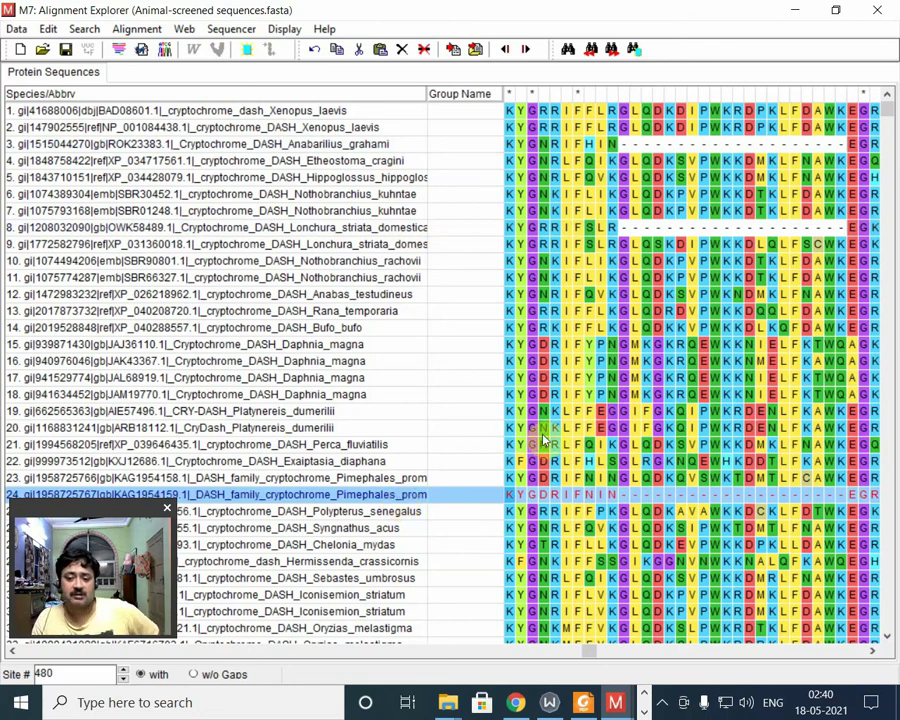
pyautogui.click(627, 452)
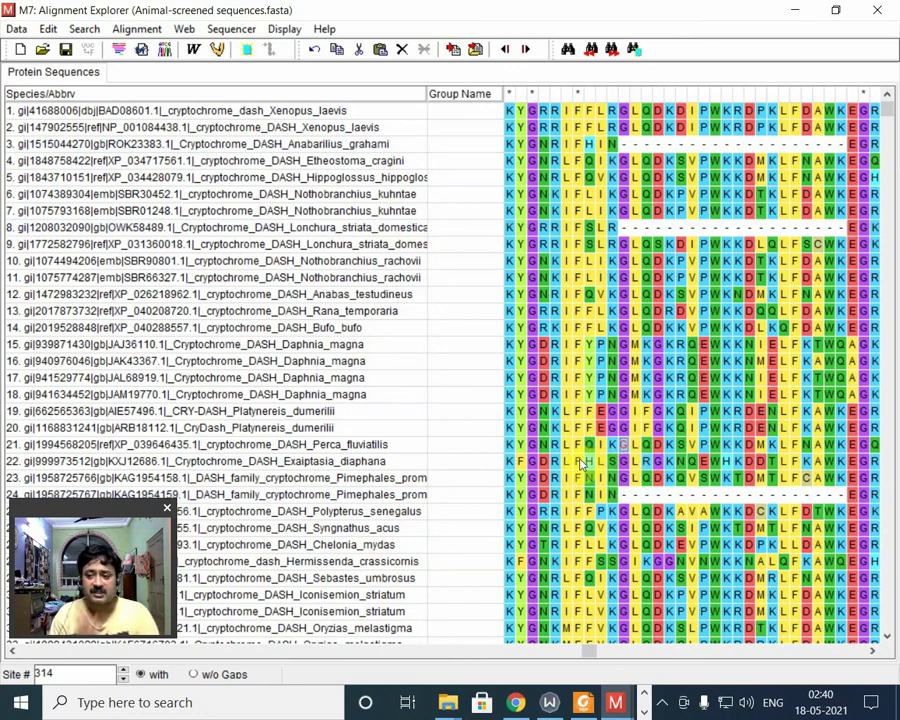
# Step: Compare the gap region from site 216 in sequence 8 with the gap region from site 314 across the first rows
pyautogui.moveTo(590, 651); pyautogui.dragTo(422, 716)
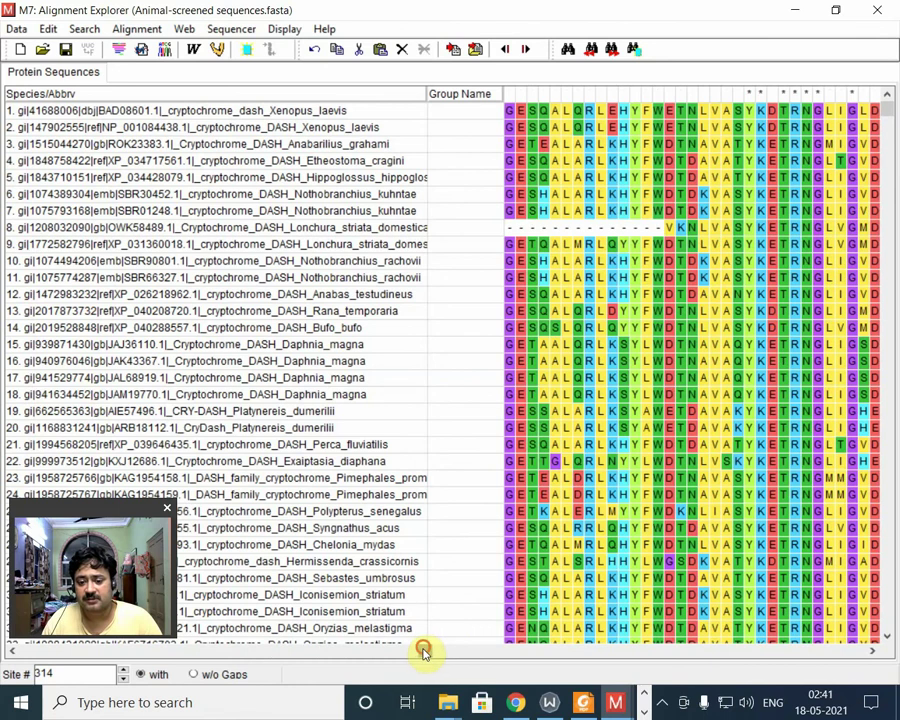
pyautogui.moveTo(422, 648); pyautogui.dragTo(410, 658)
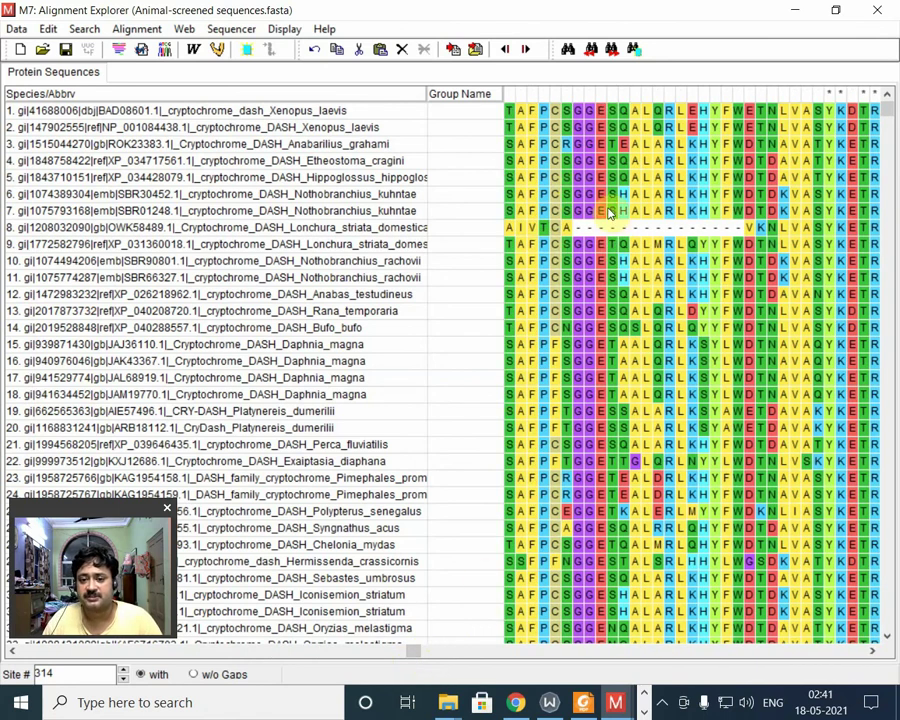
pyautogui.click(577, 227)
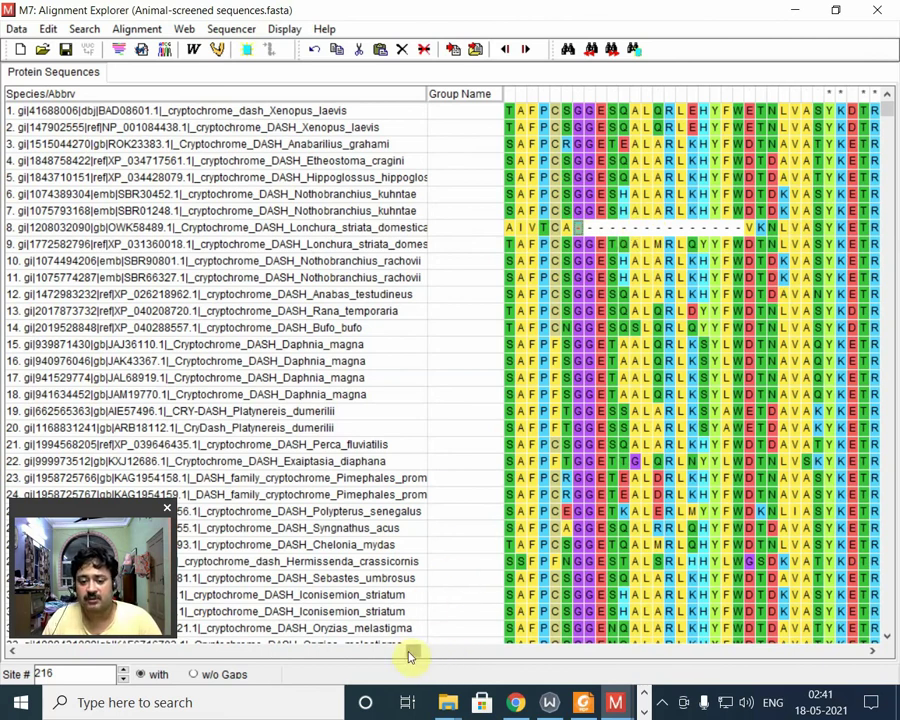
pyautogui.moveTo(889, 100)
pyautogui.mouseDown()
pyautogui.moveTo(889, 560)
pyautogui.moveTo(889, 254)
pyautogui.moveTo(872, 107)
pyautogui.mouseUp()
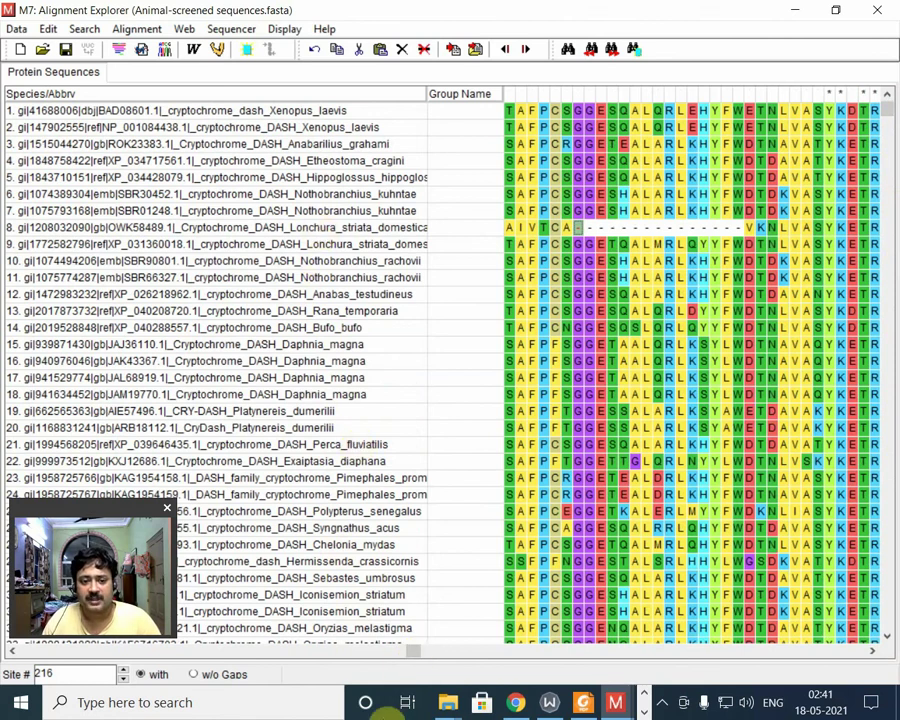
pyautogui.moveTo(412, 650); pyautogui.dragTo(593, 681)
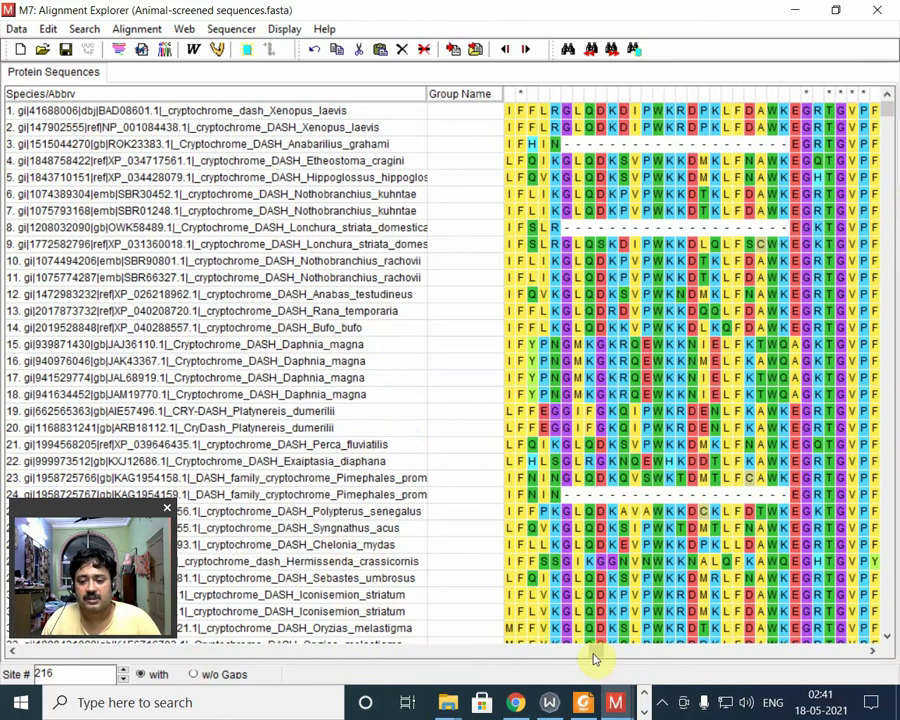
pyautogui.moveTo(595, 652); pyautogui.dragTo(416, 650)
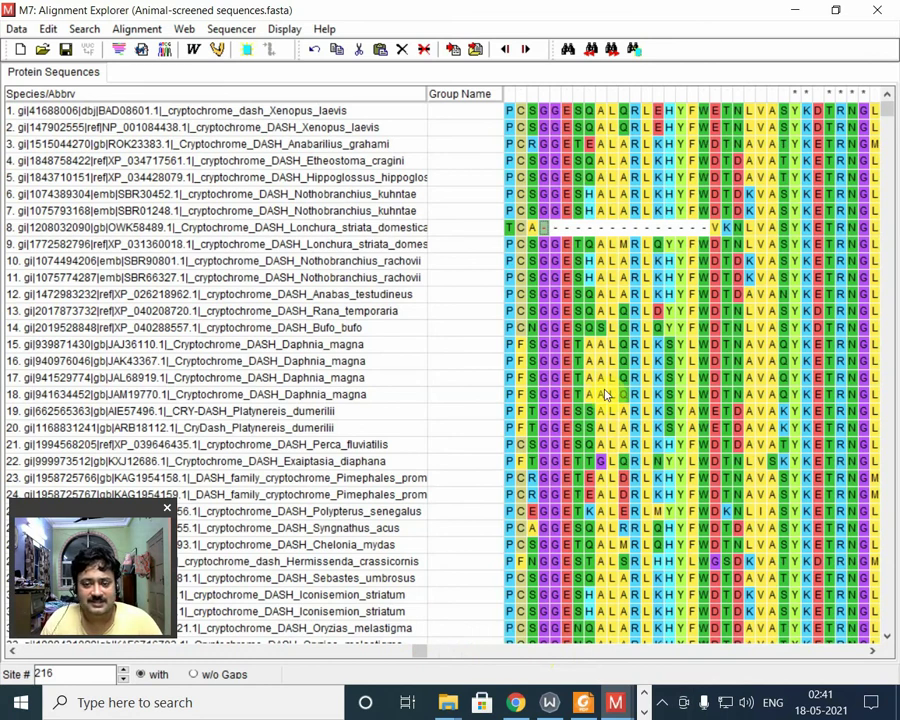
# Step: Select sequence 8 (OWK58489.1, Lonchura striata domestica) and minimise the alignment window to the desktop
pyautogui.click(360, 228)
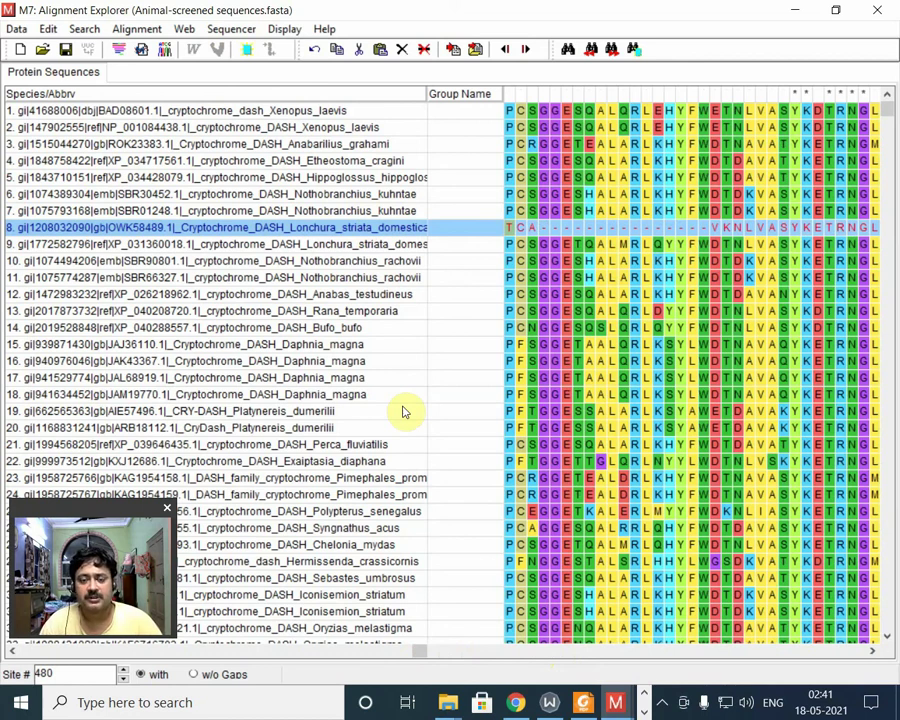
pyautogui.click(797, 10)
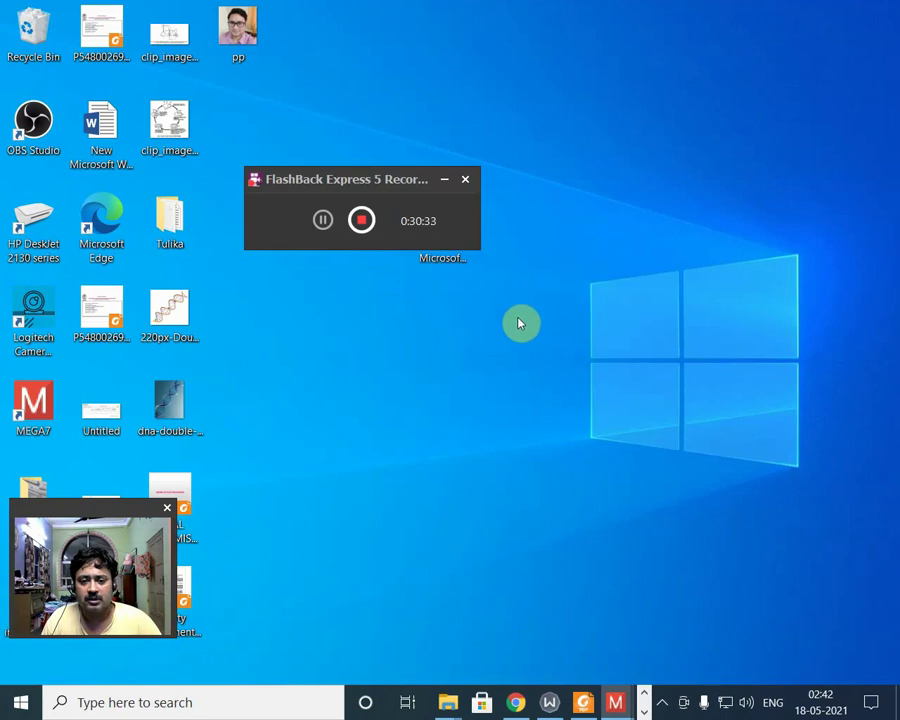
pyautogui.click(361, 222)
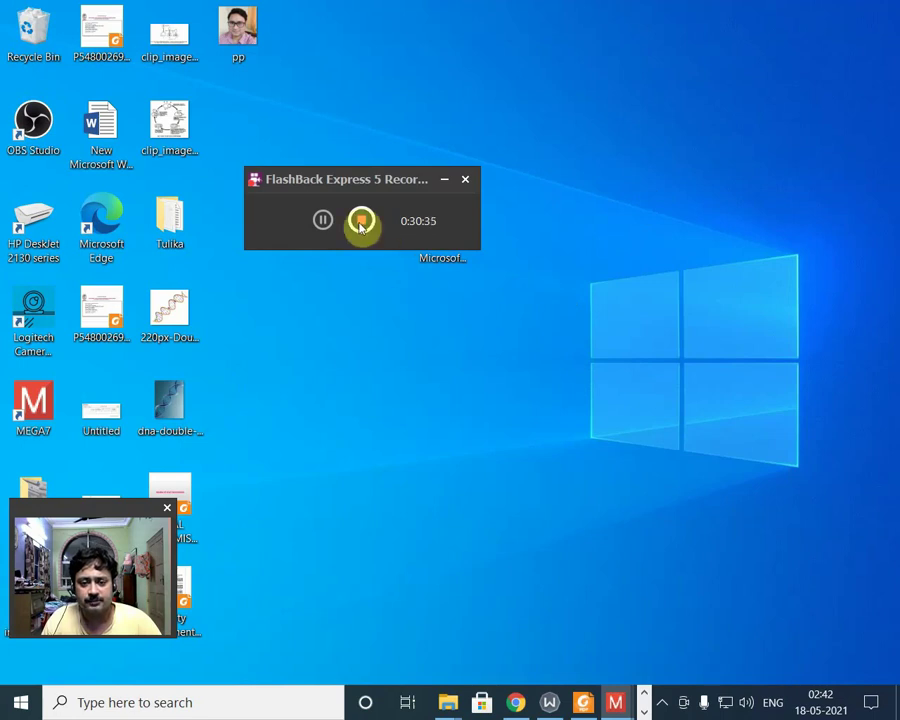